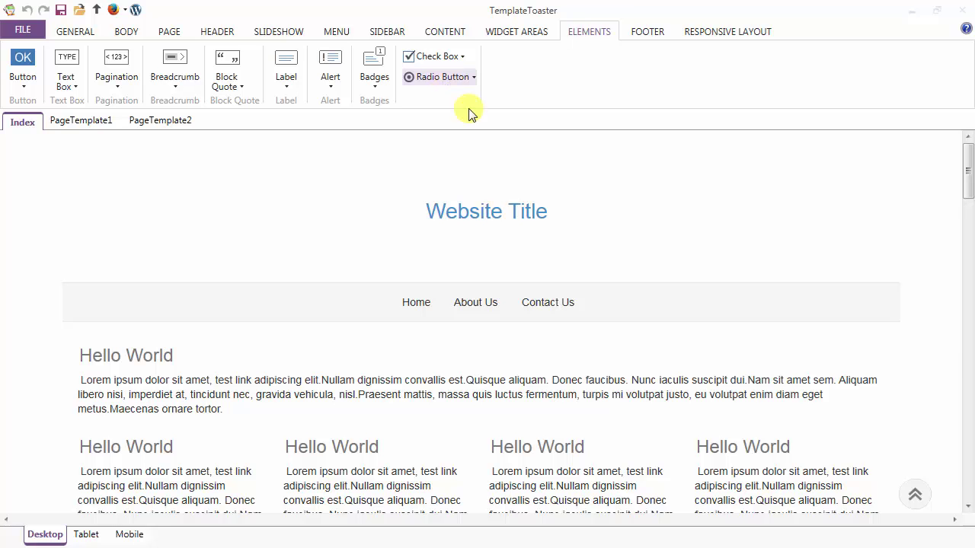
Step: Apply the square-cornered outlined white preset from the first row to the Button element
drag(970, 168, 969, 278)
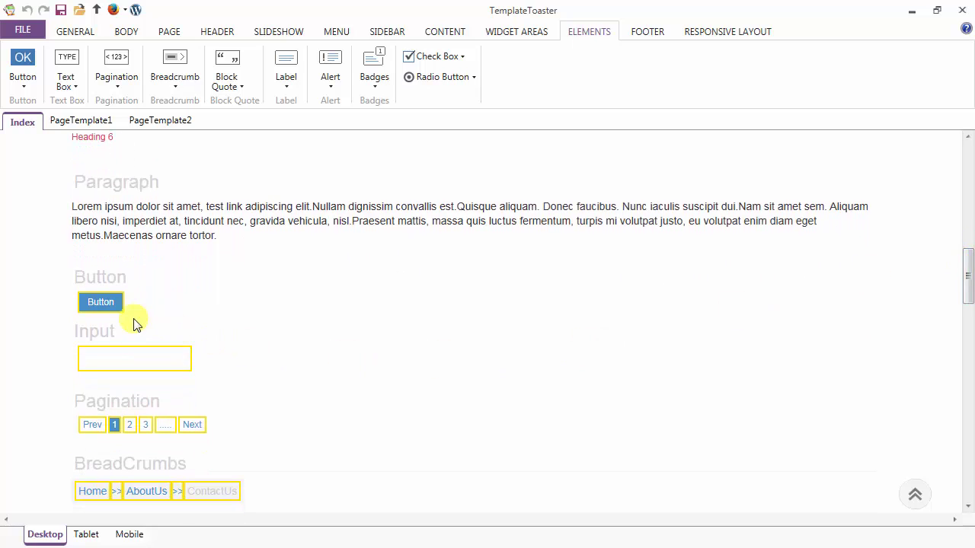
click(22, 67)
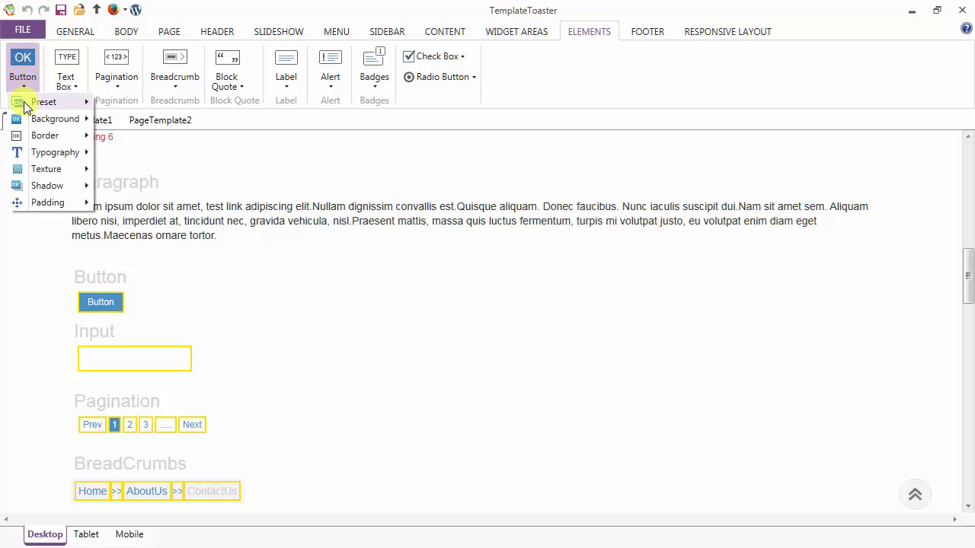
mouse_move(25, 107)
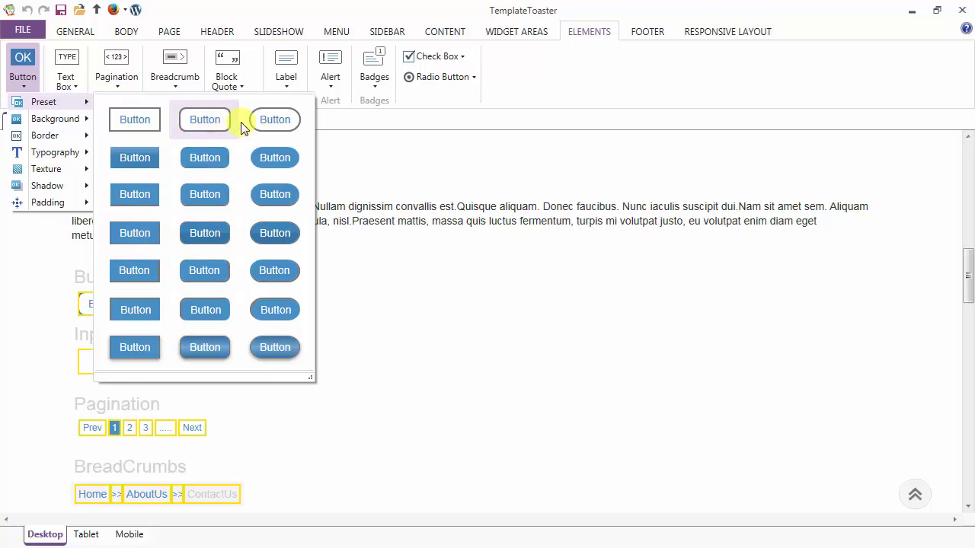
click(130, 122)
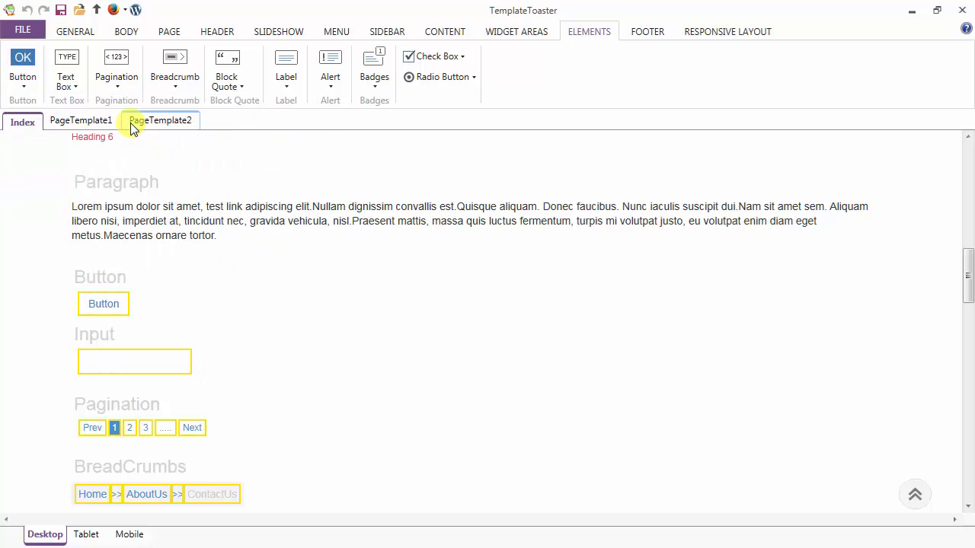
Step: Set the button's normal background to the very light grey theme color just below white
click(23, 61)
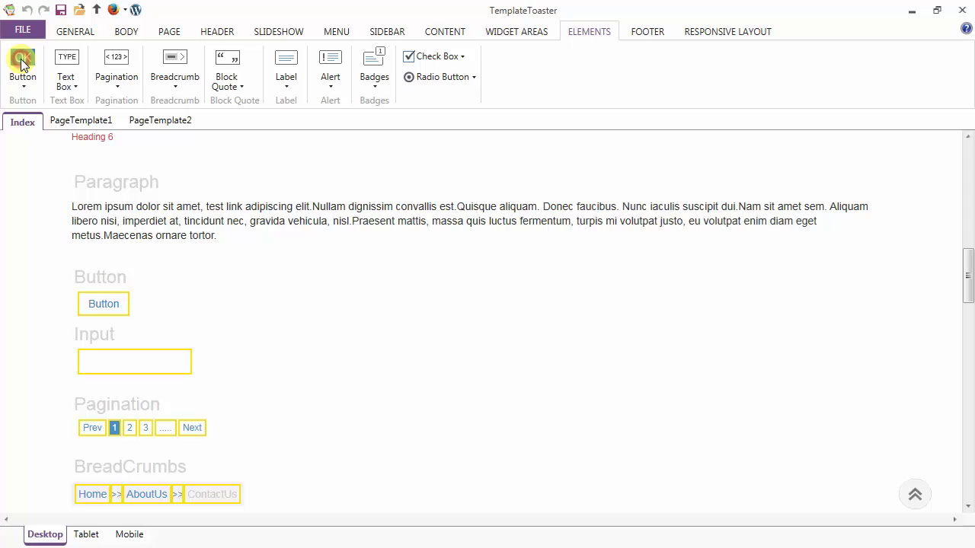
click(23, 62)
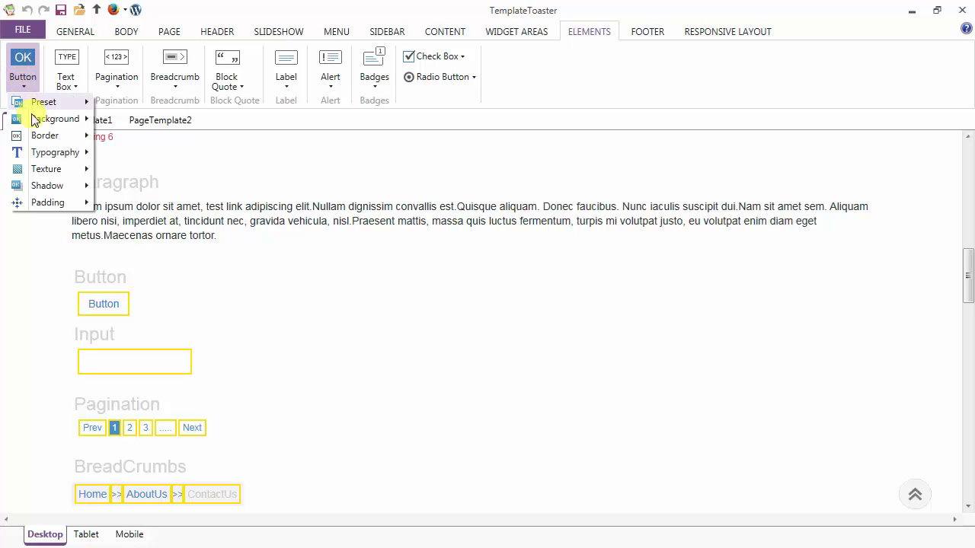
mouse_move(34, 125)
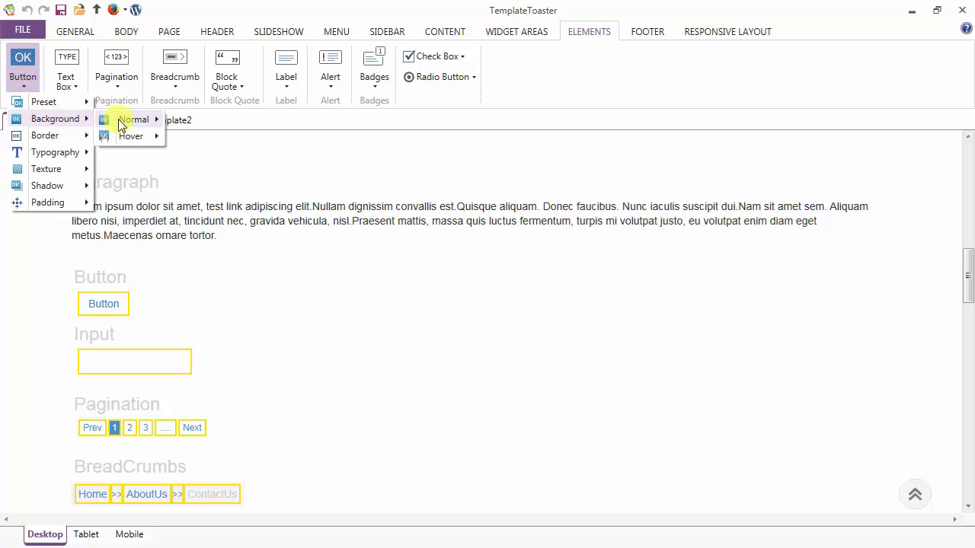
mouse_move(118, 119)
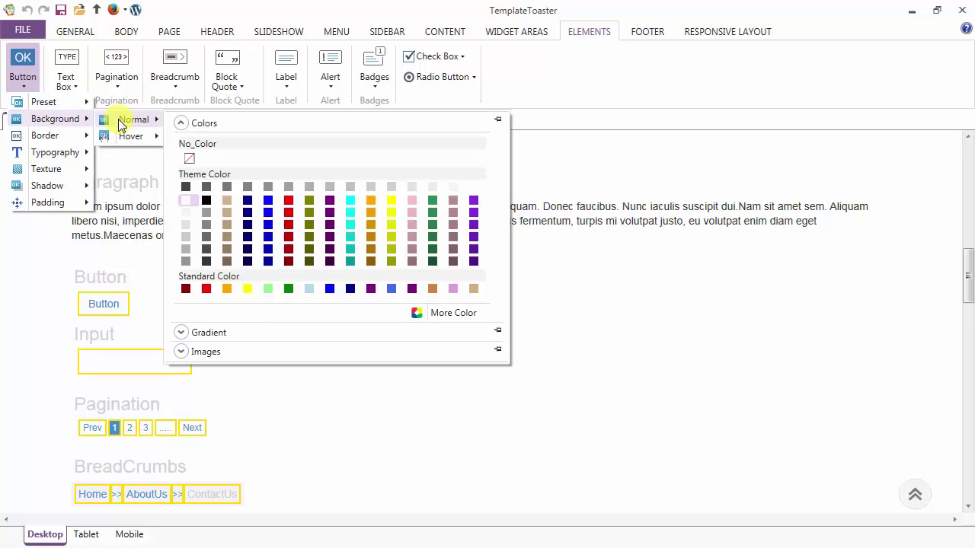
click(188, 217)
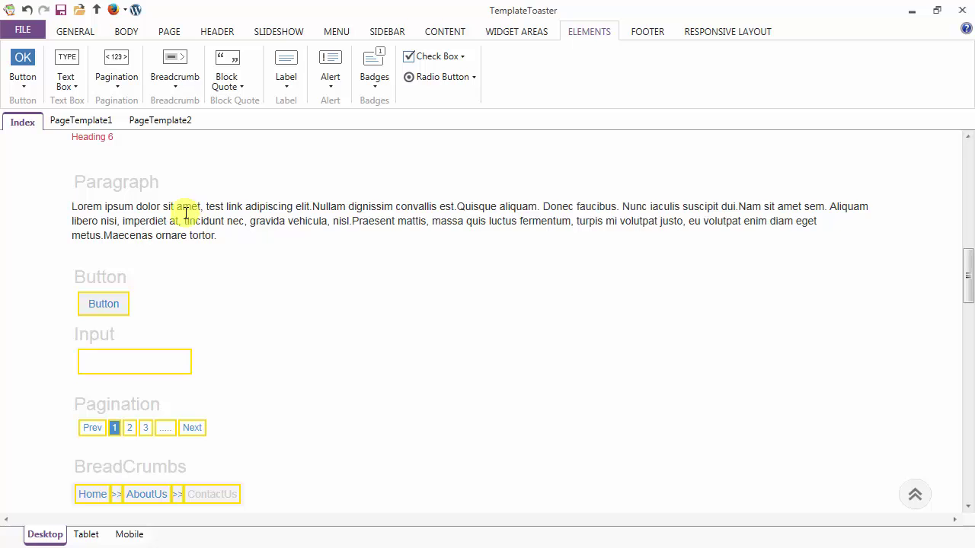
Step: Set the button's hover background to a custom color sampled from the blue active page number in the pagination
click(23, 76)
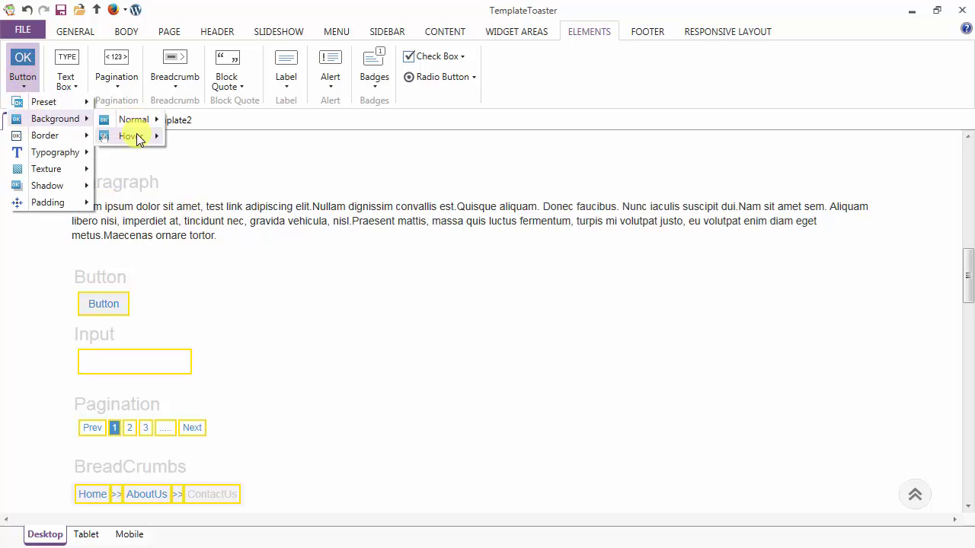
mouse_move(137, 139)
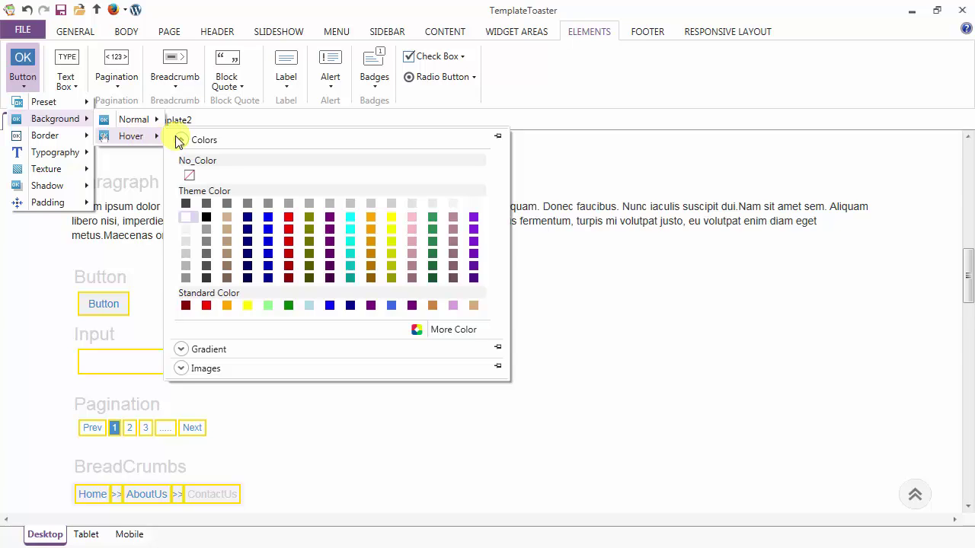
click(431, 332)
drag(551, 196, 114, 428)
click(666, 176)
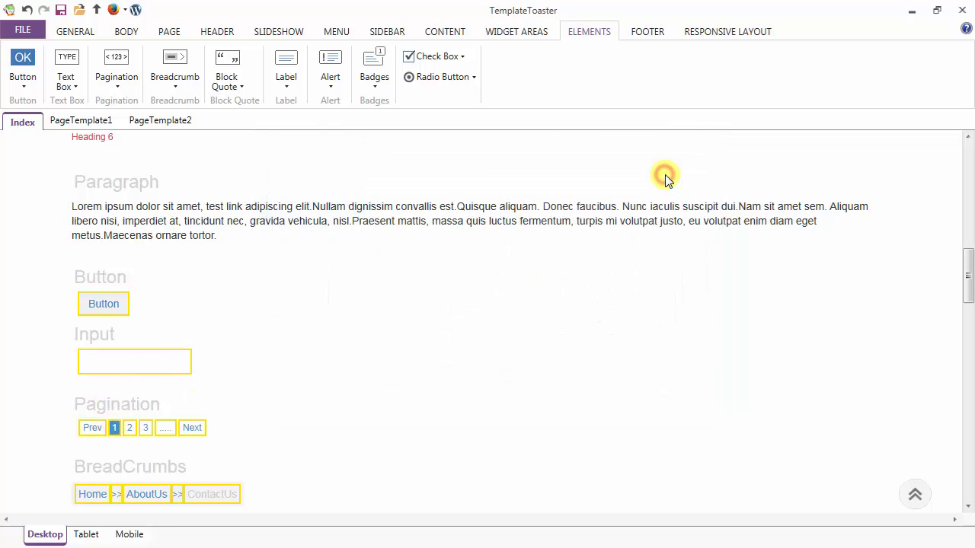
Step: Set the button's normal border thickness to 1 px
click(30, 63)
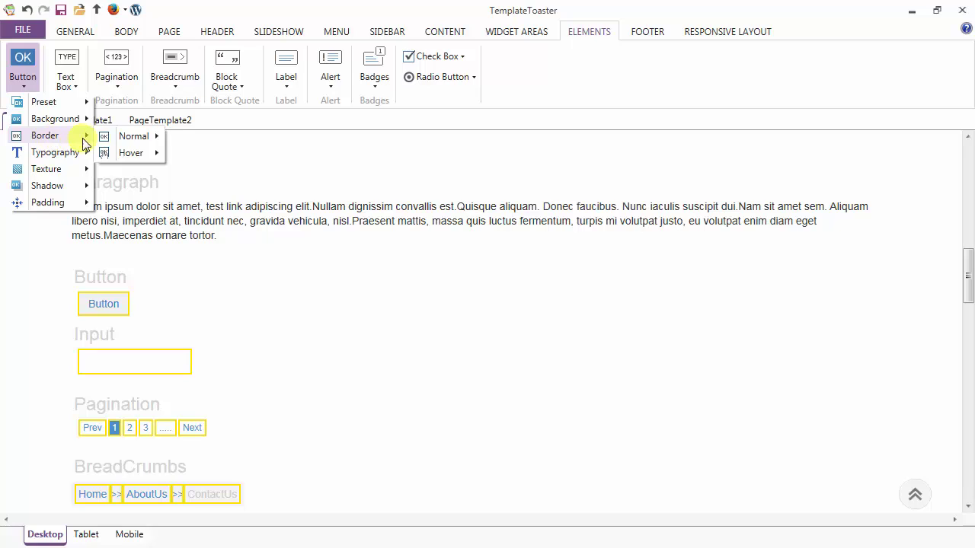
mouse_move(127, 143)
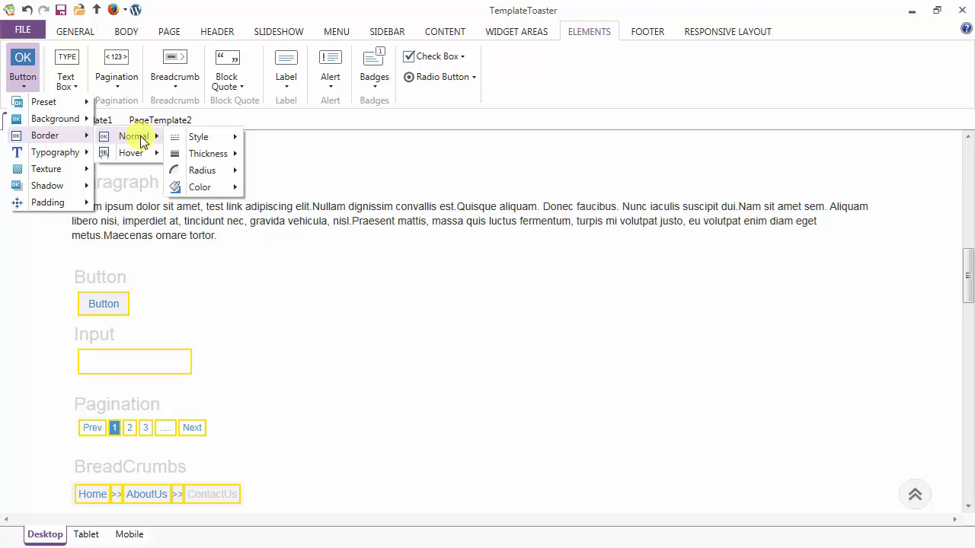
mouse_move(194, 144)
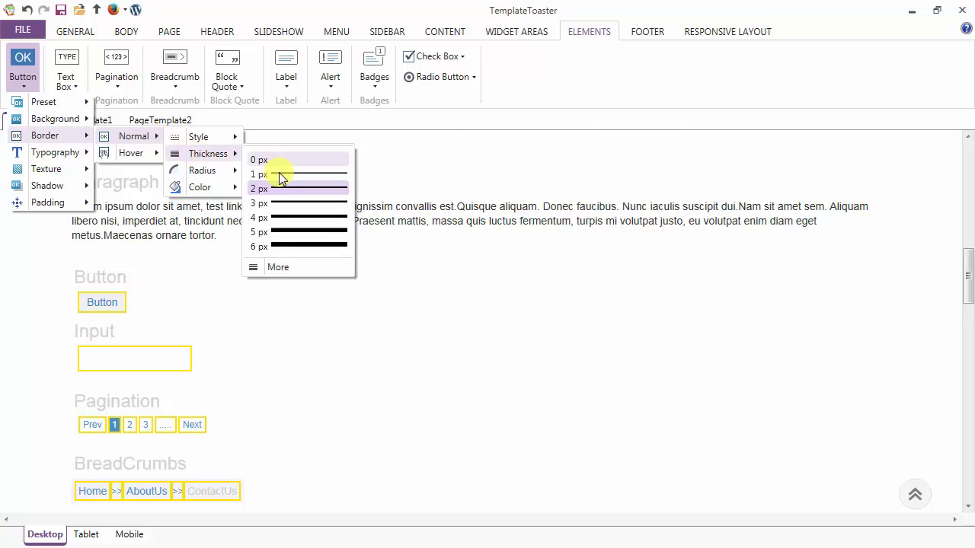
click(279, 174)
Step: Set the button's normal border color to blue #428BCA, sampled from the active page number in the pagination
click(13, 67)
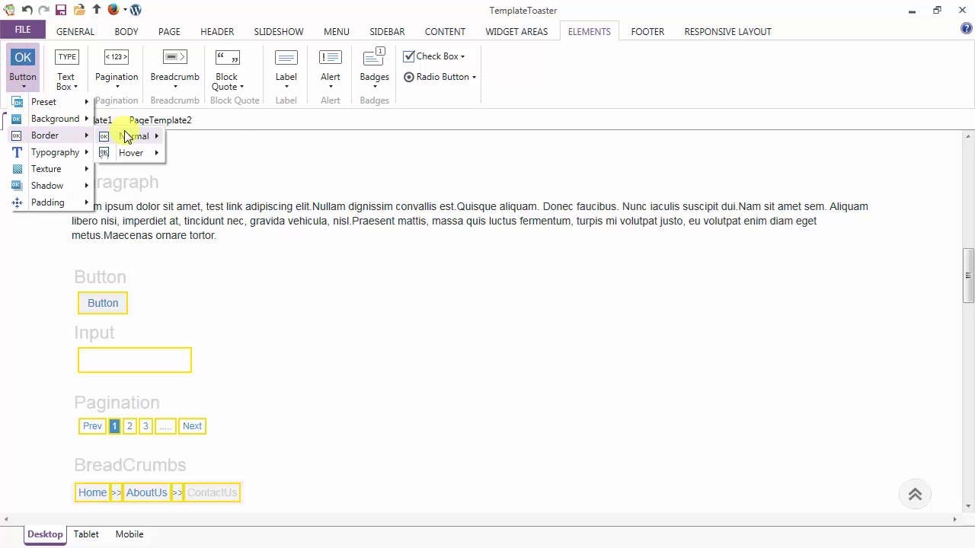
mouse_move(220, 172)
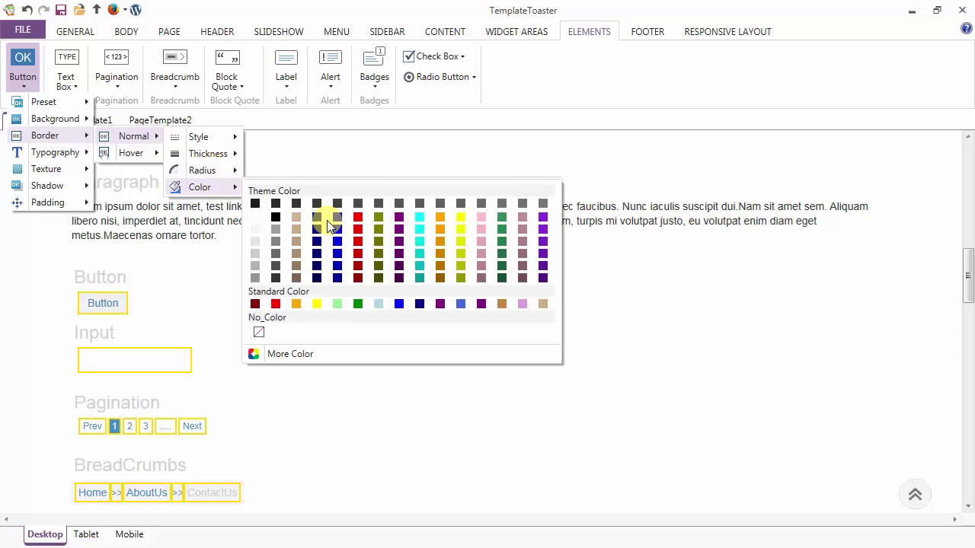
click(290, 352)
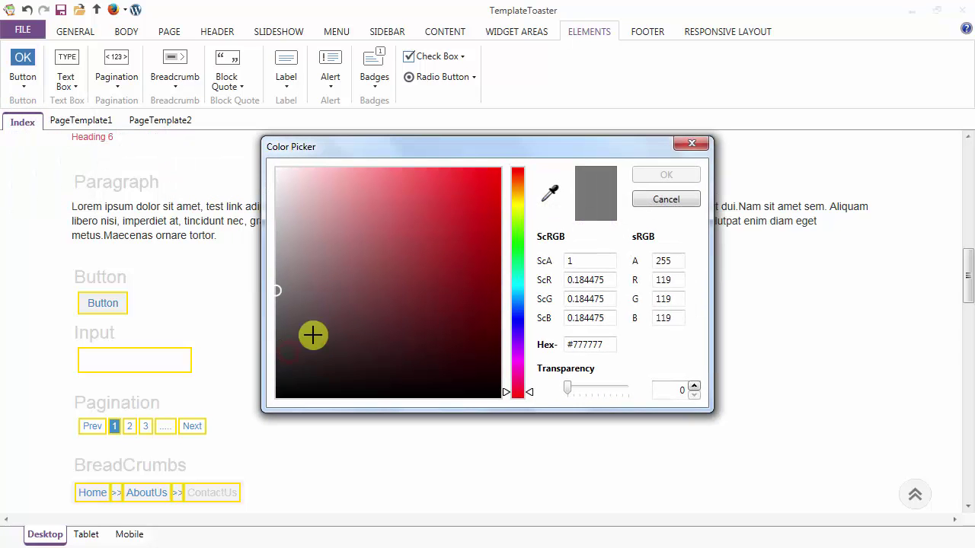
click(549, 195)
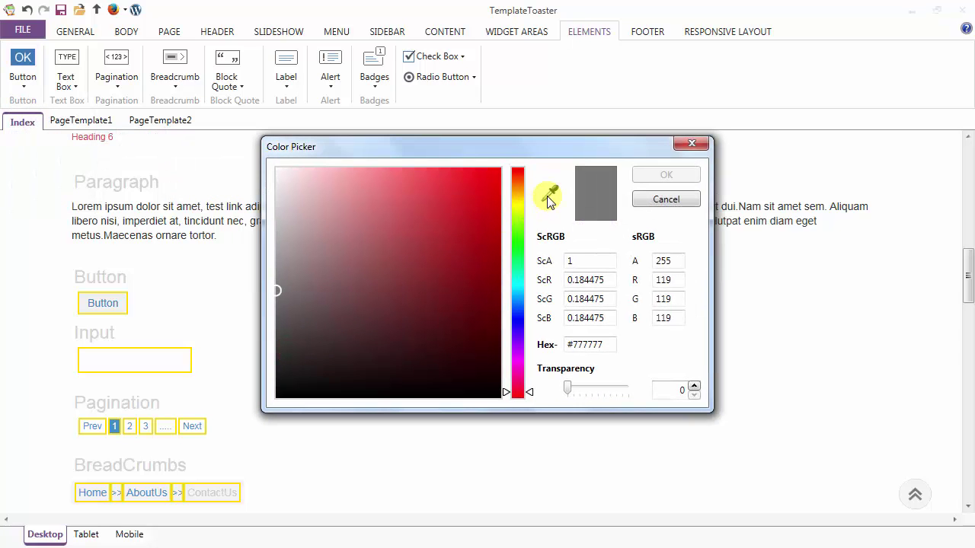
click(114, 427)
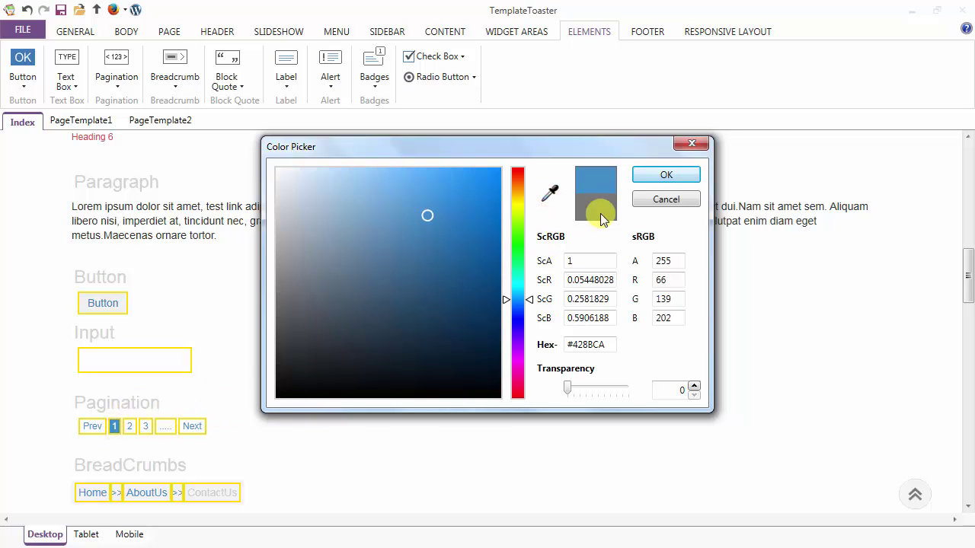
click(667, 175)
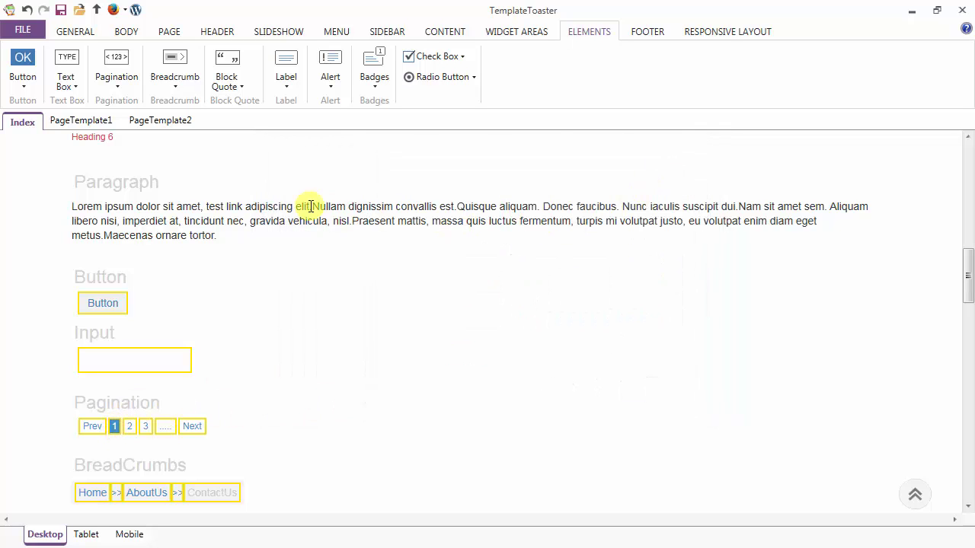
Step: Set the button's hover border radius to 0 px and its hover border color to the medium blue standard color
click(22, 62)
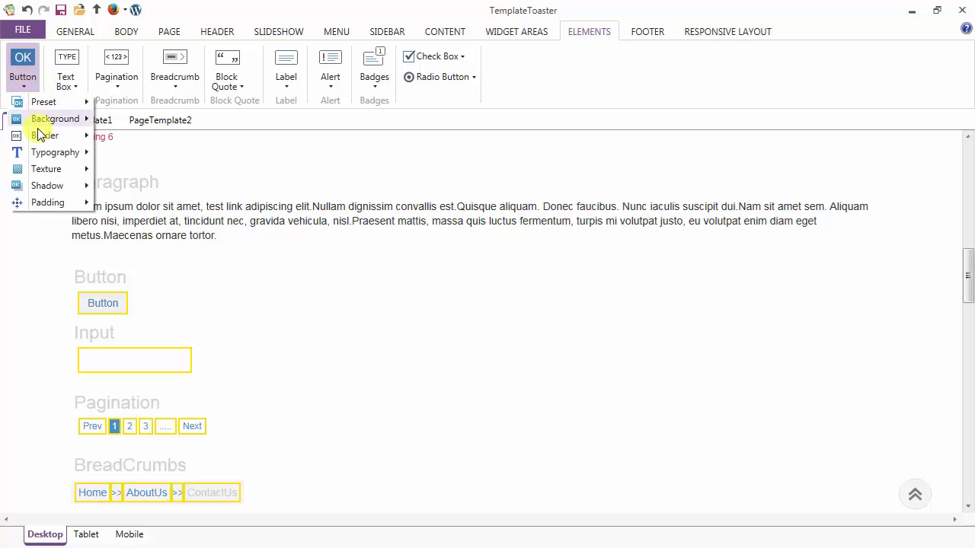
mouse_move(138, 158)
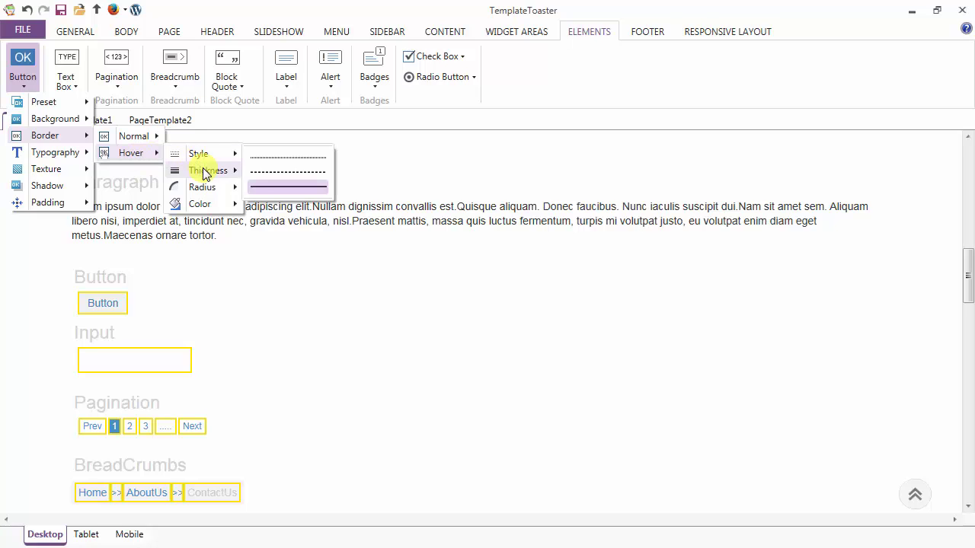
mouse_move(204, 191)
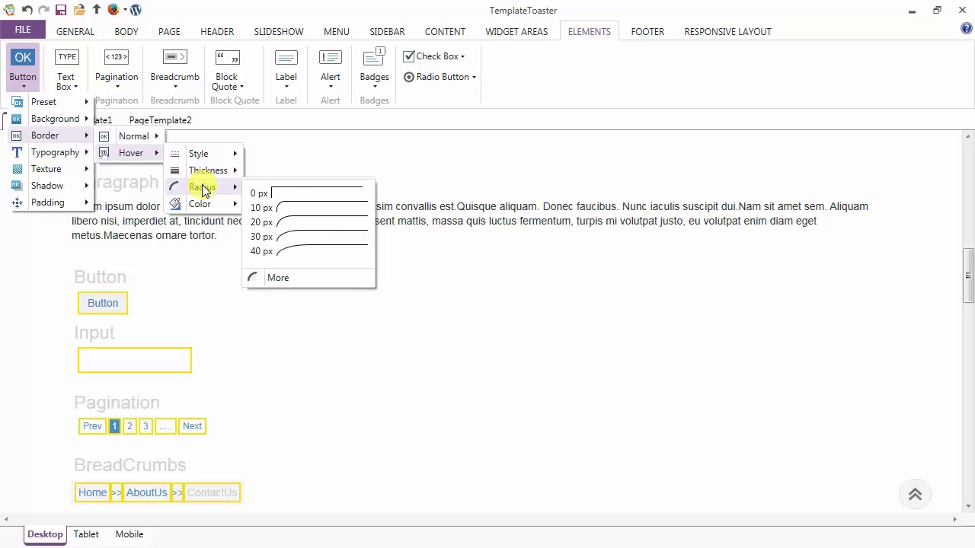
click(283, 193)
click(23, 61)
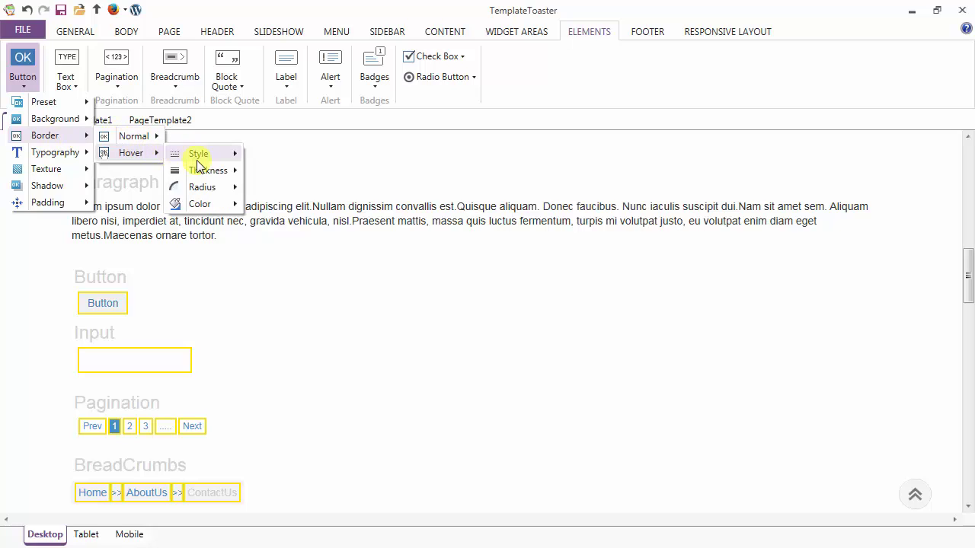
mouse_move(204, 207)
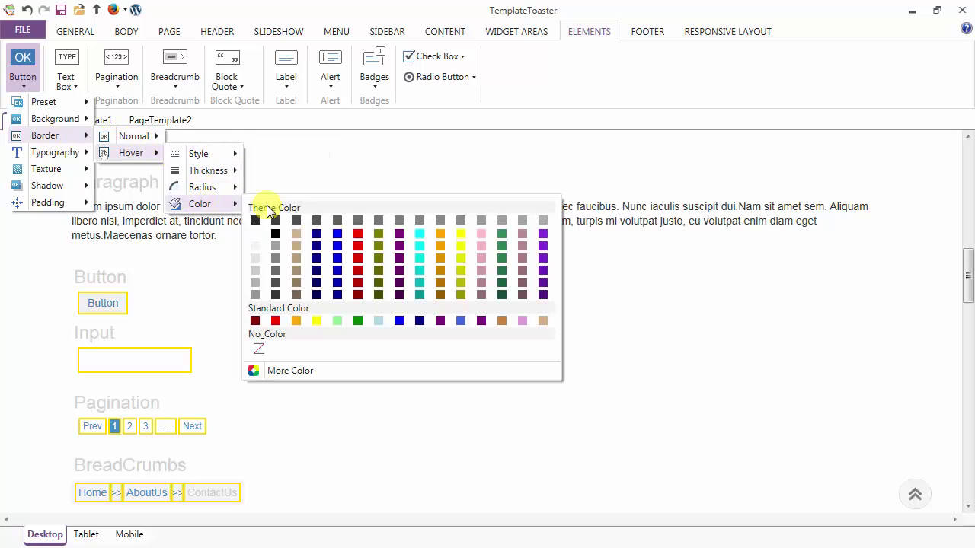
click(460, 323)
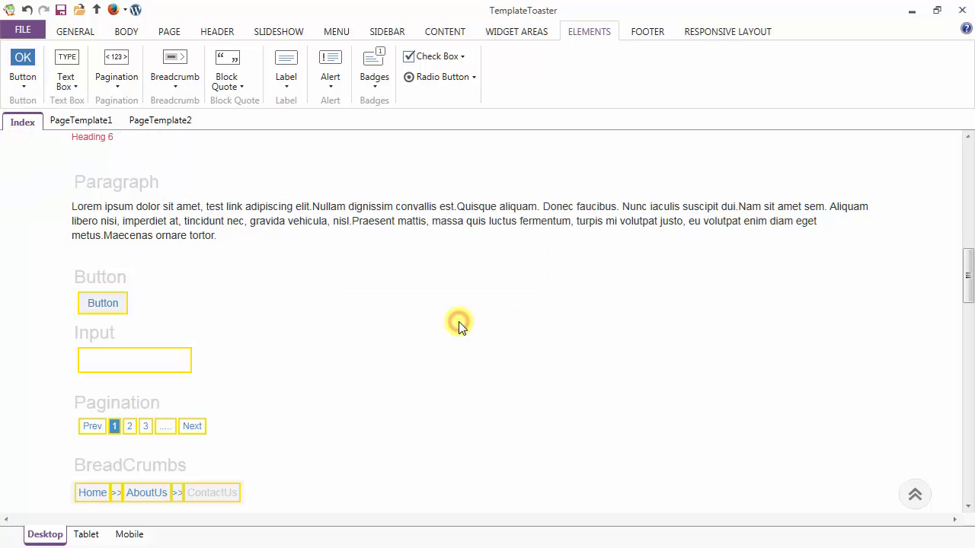
Step: Set the font size of the button's normal text to 16
click(24, 71)
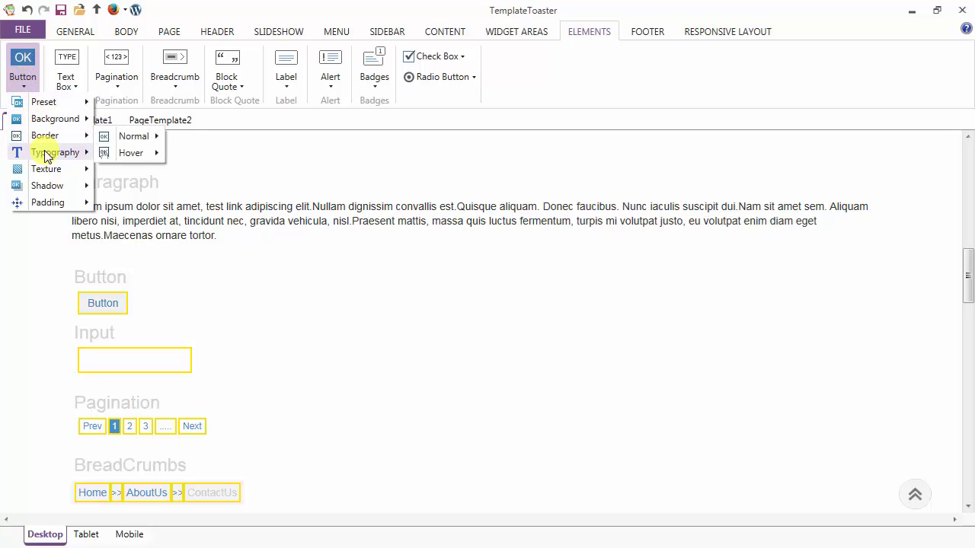
mouse_move(47, 156)
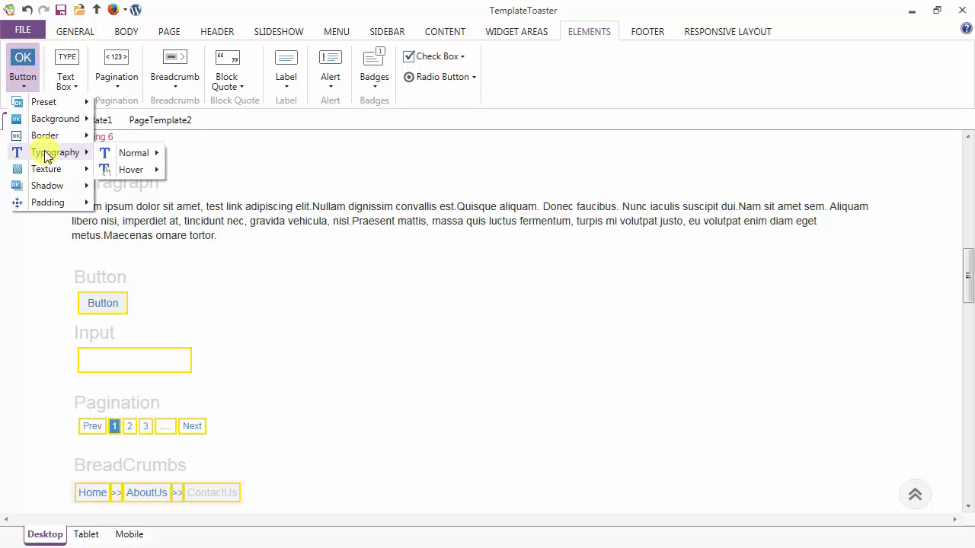
mouse_move(119, 153)
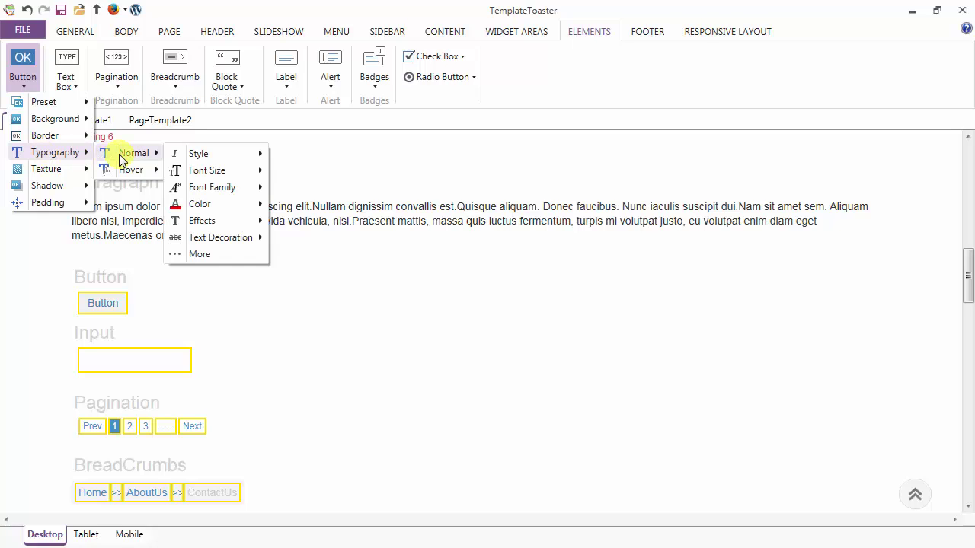
mouse_move(214, 159)
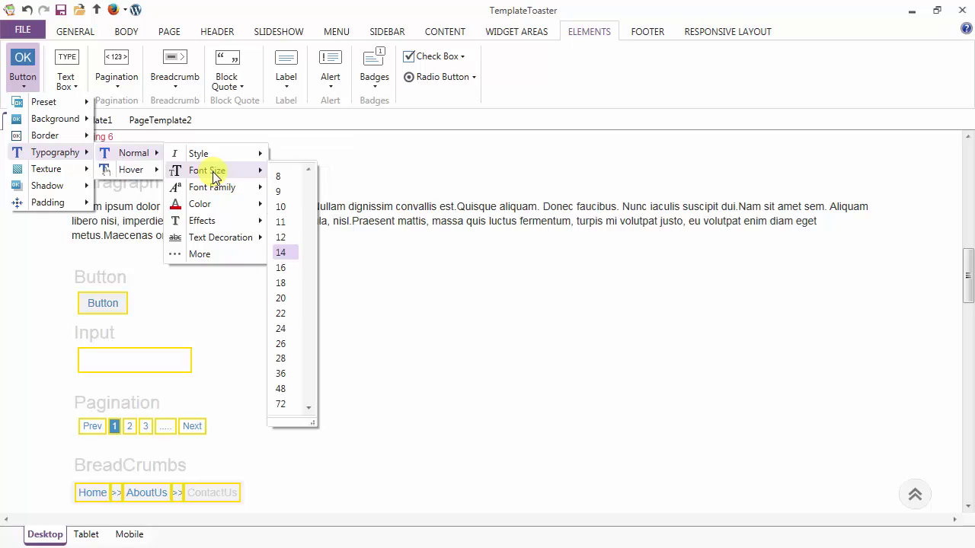
click(281, 269)
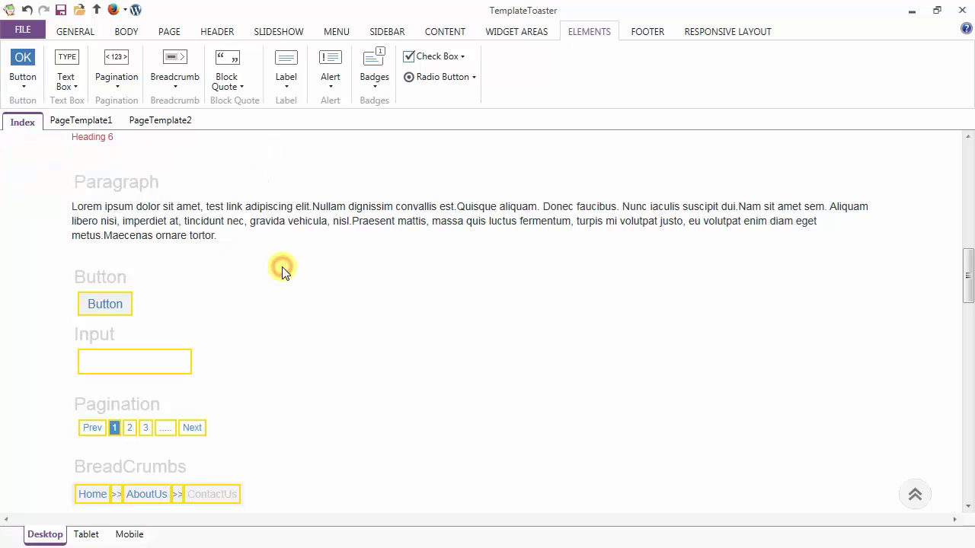
Step: Set the font size of the button's hover text to 16
click(23, 56)
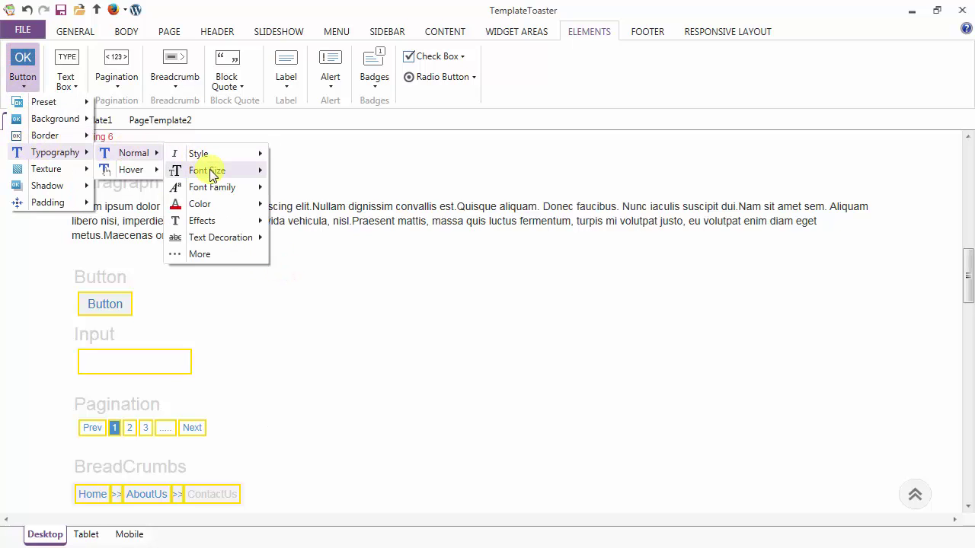
mouse_move(214, 188)
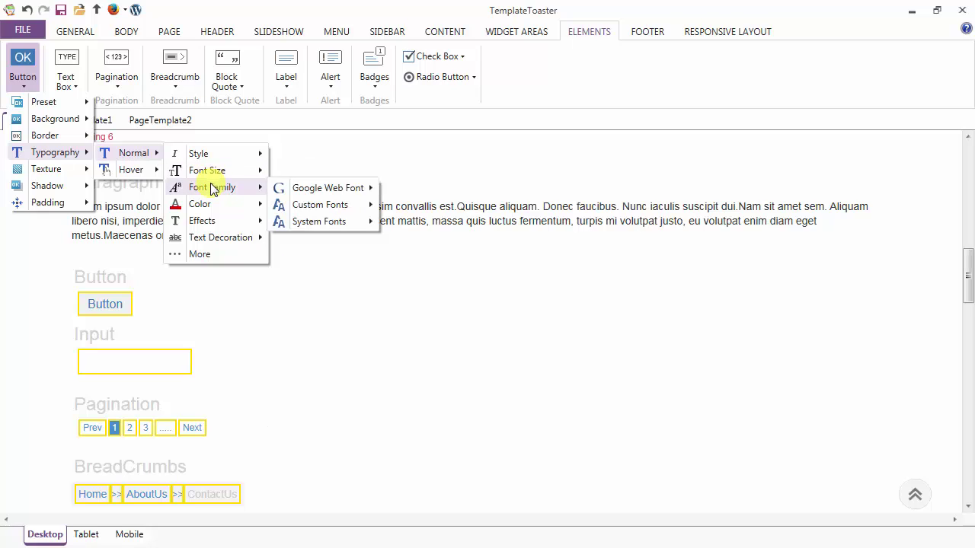
mouse_move(215, 206)
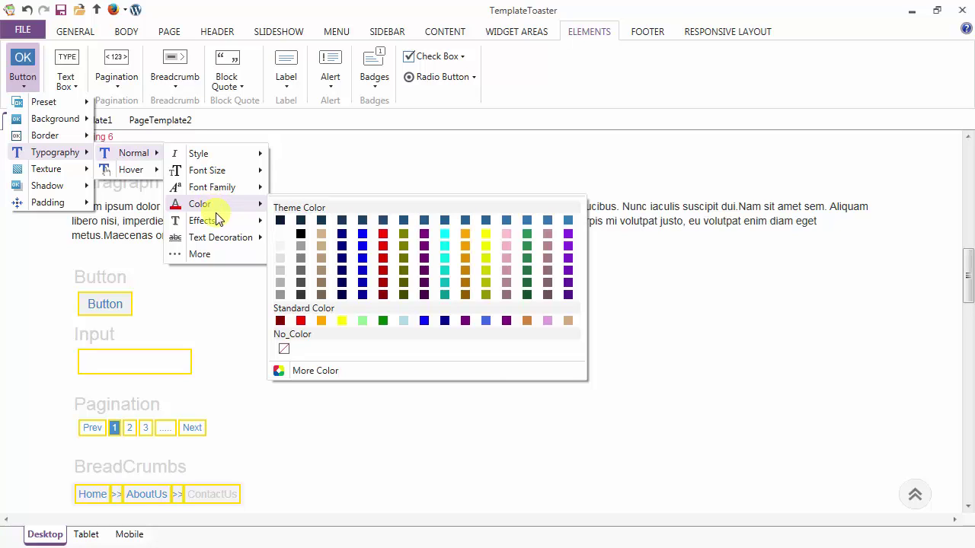
mouse_move(219, 240)
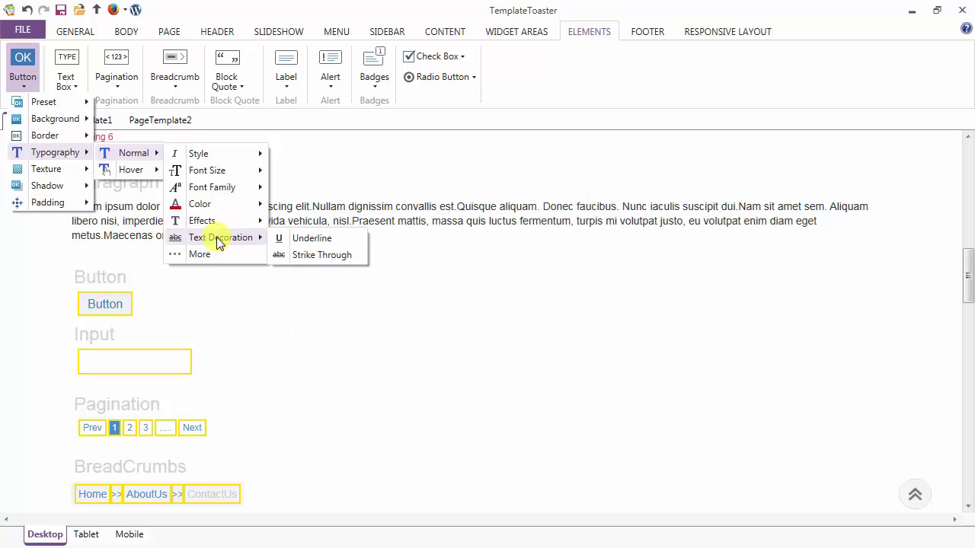
click(131, 174)
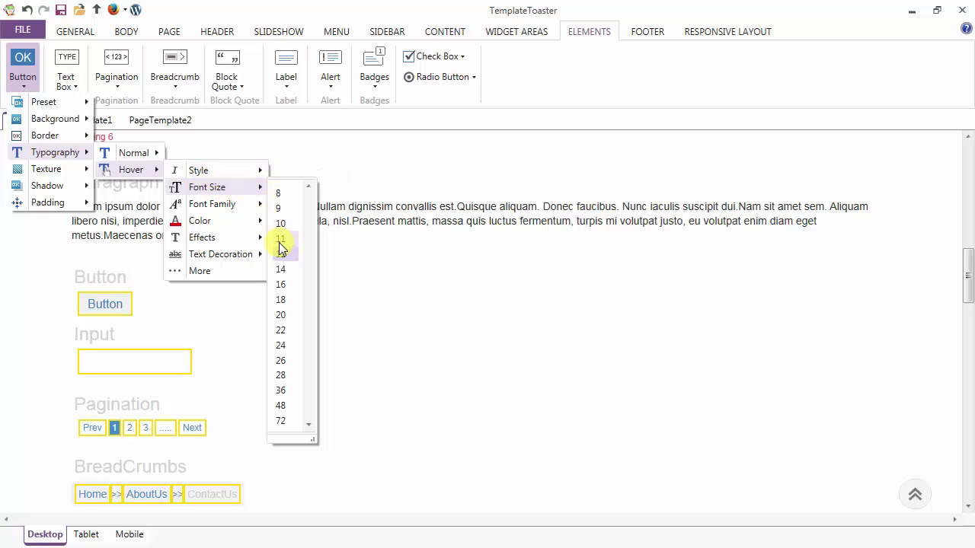
click(282, 284)
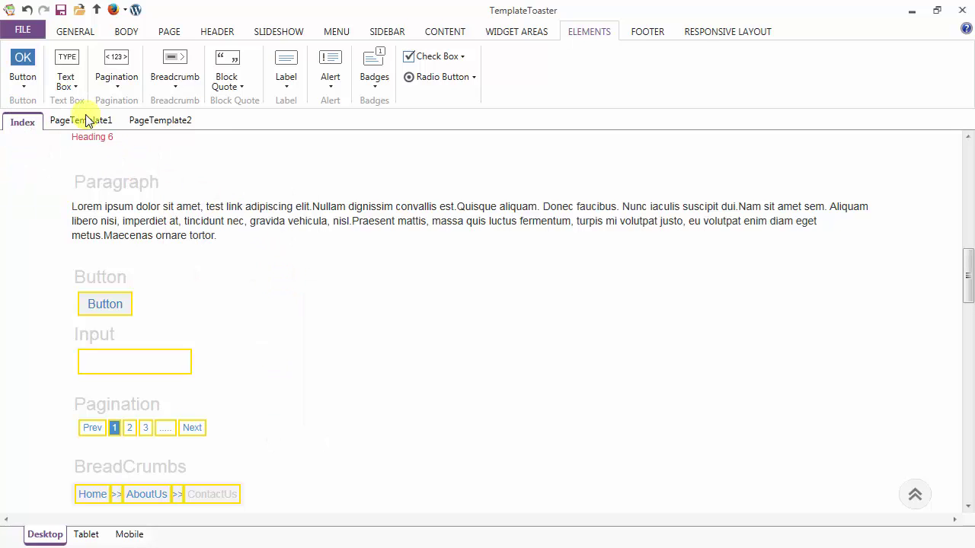
Step: Set the button's hover text color to white from the theme colors and preview the hover look on the page
click(22, 67)
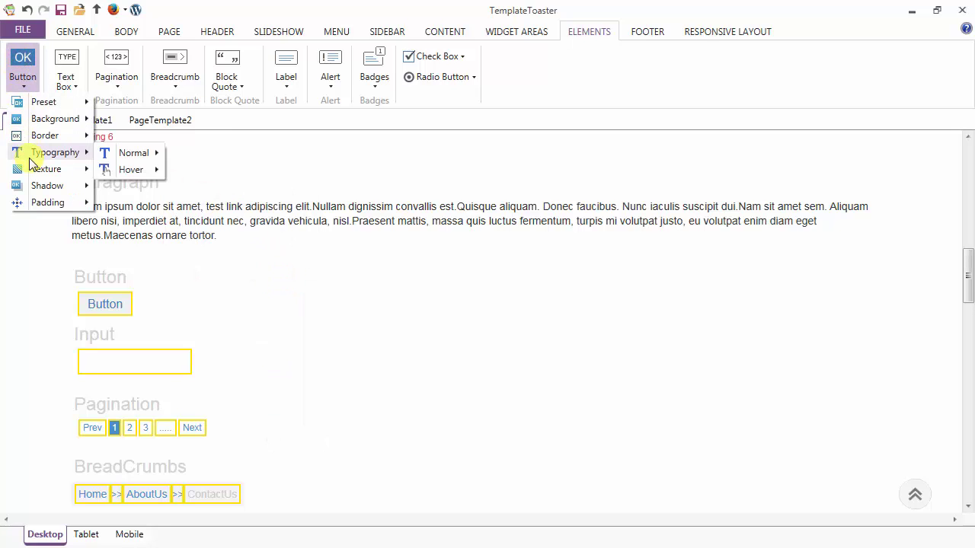
mouse_move(129, 171)
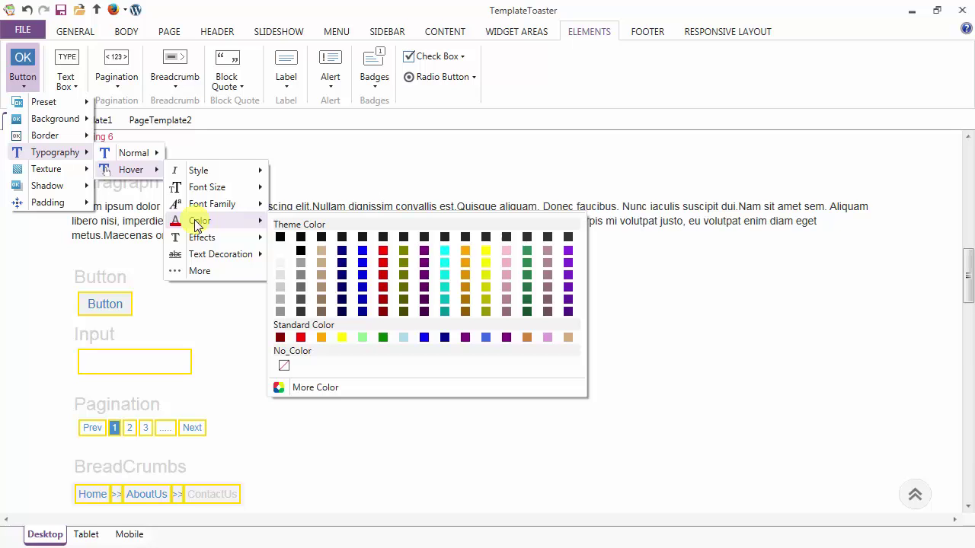
click(280, 249)
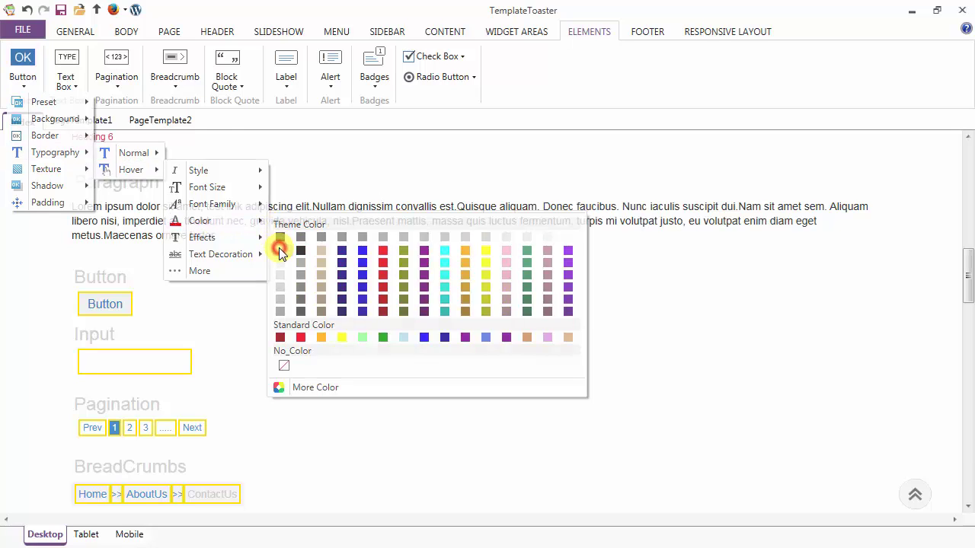
click(24, 72)
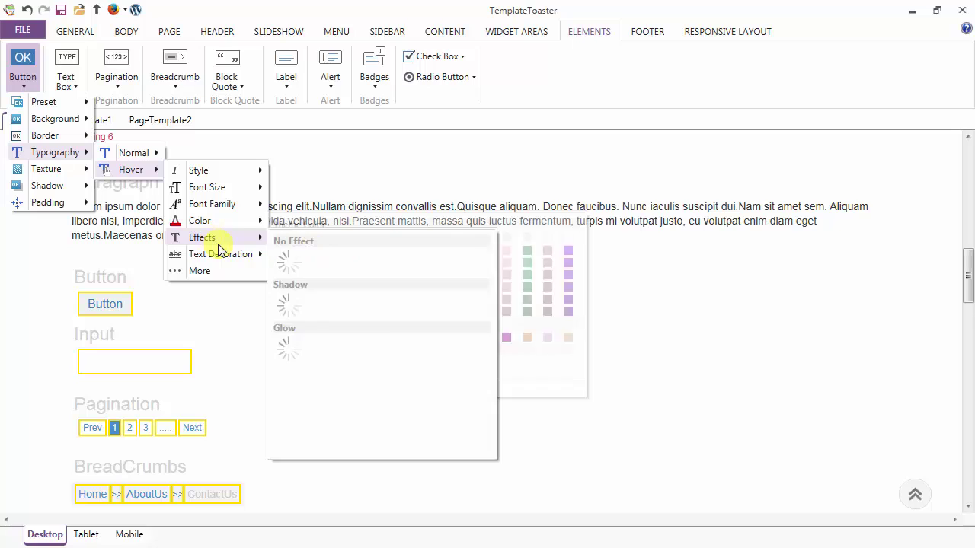
mouse_move(220, 260)
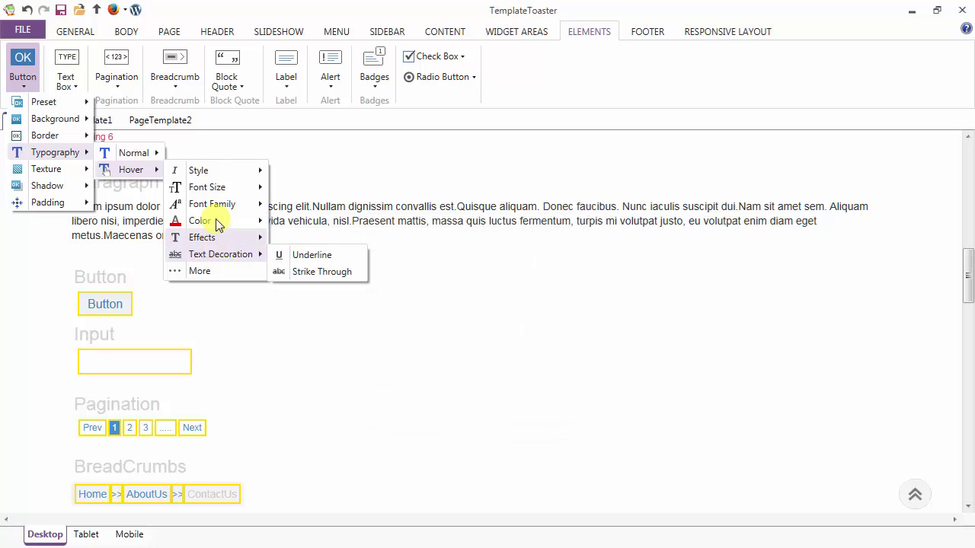
click(22, 65)
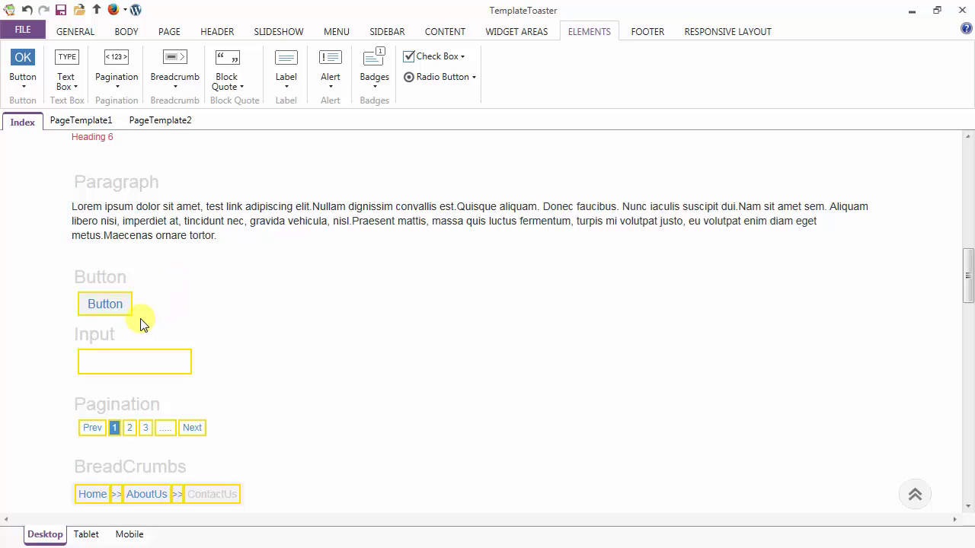
click(200, 318)
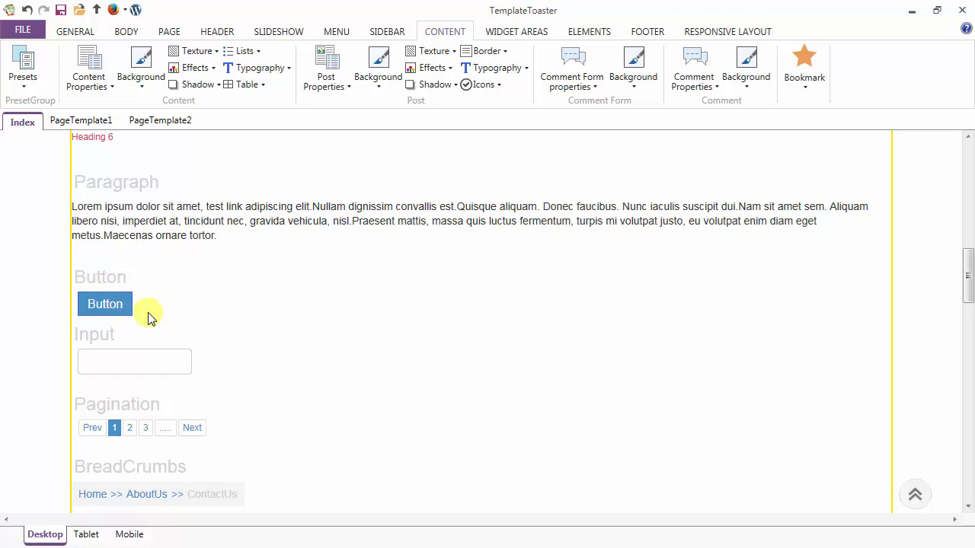
Step: Set the button's padding to 15 px on the left and right and 5 px on the top and bottom
click(588, 32)
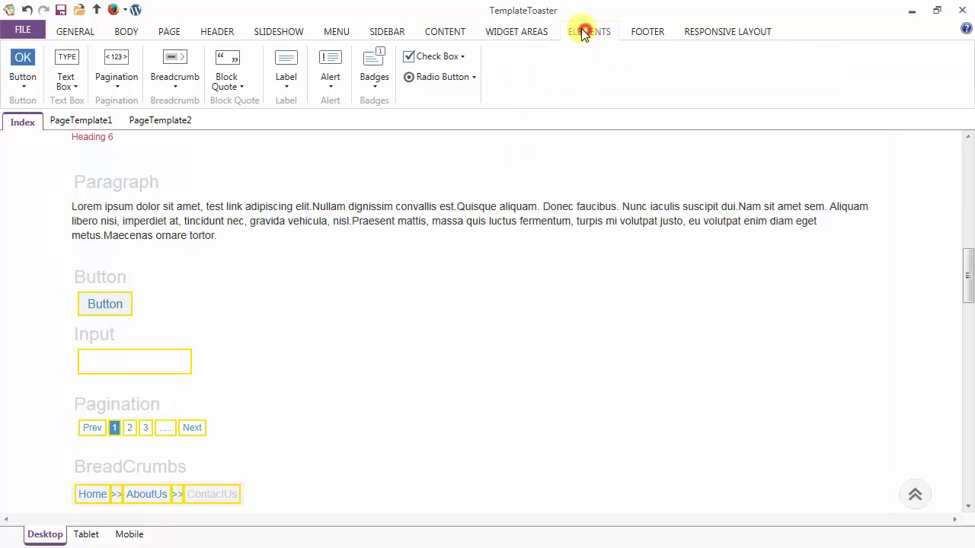
click(21, 62)
mouse_move(44, 174)
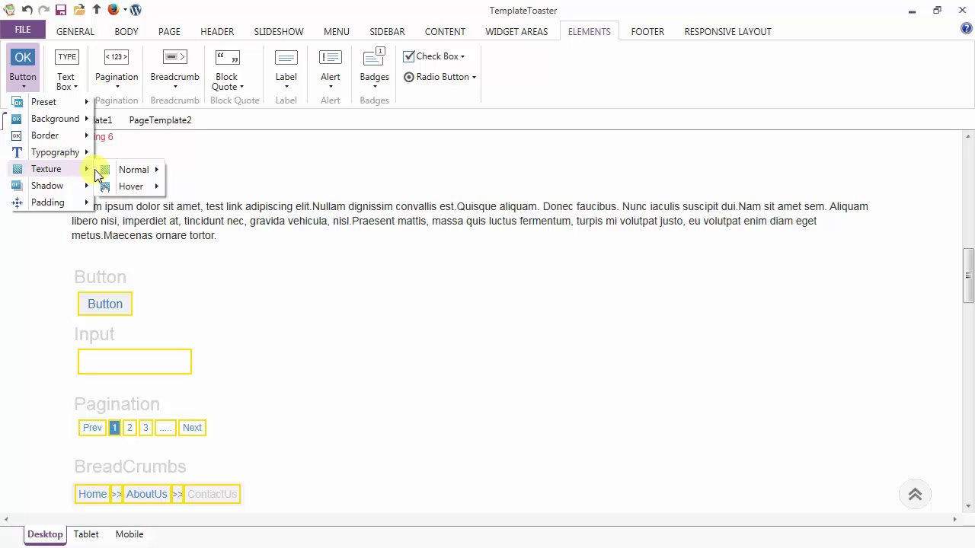
mouse_move(134, 182)
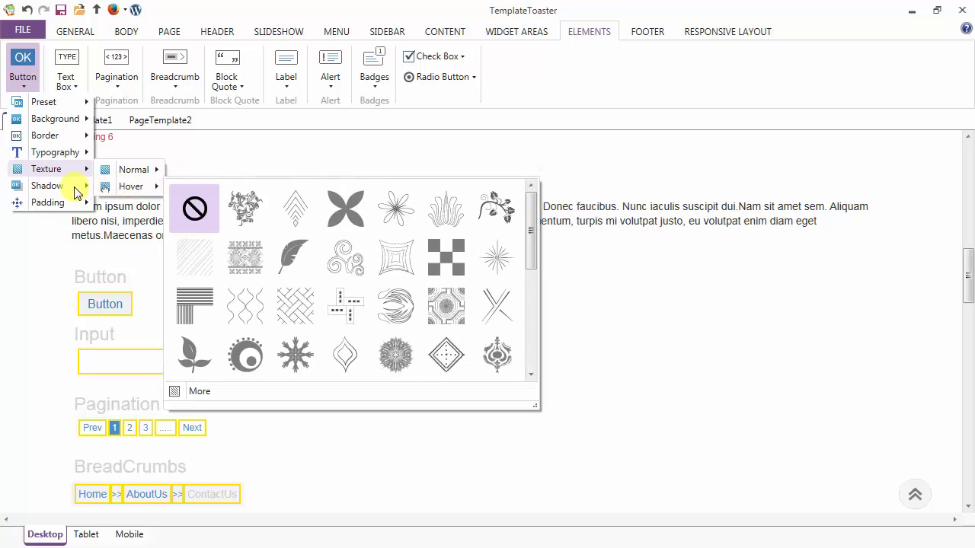
click(71, 189)
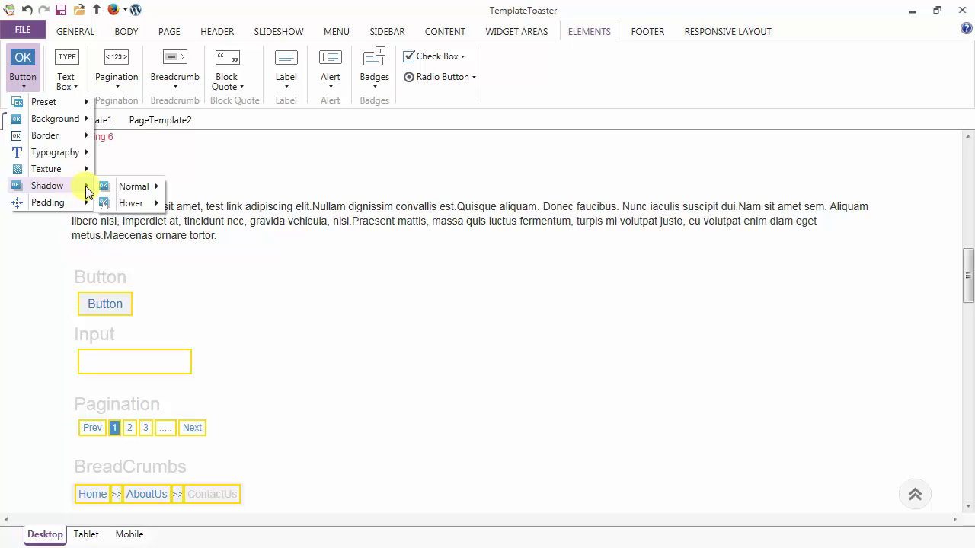
mouse_move(124, 188)
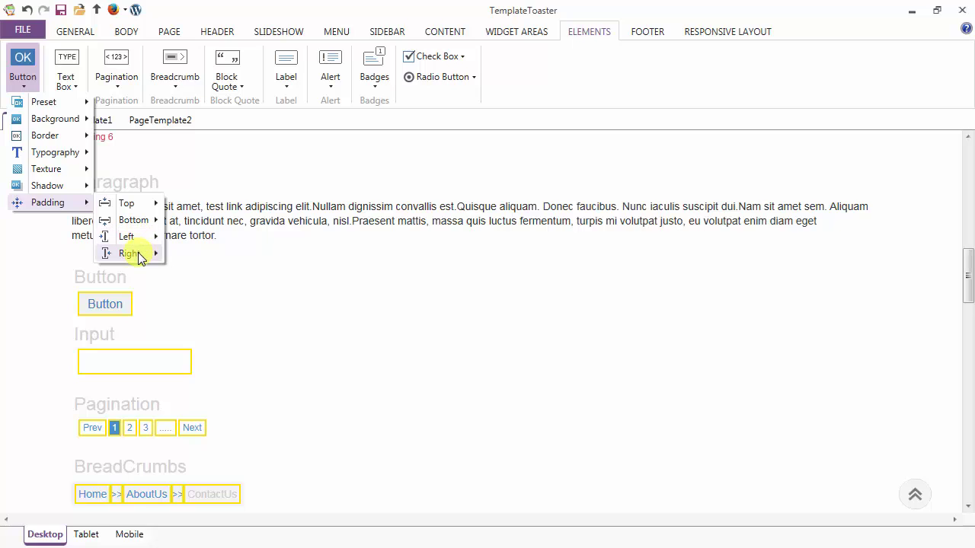
mouse_move(134, 253)
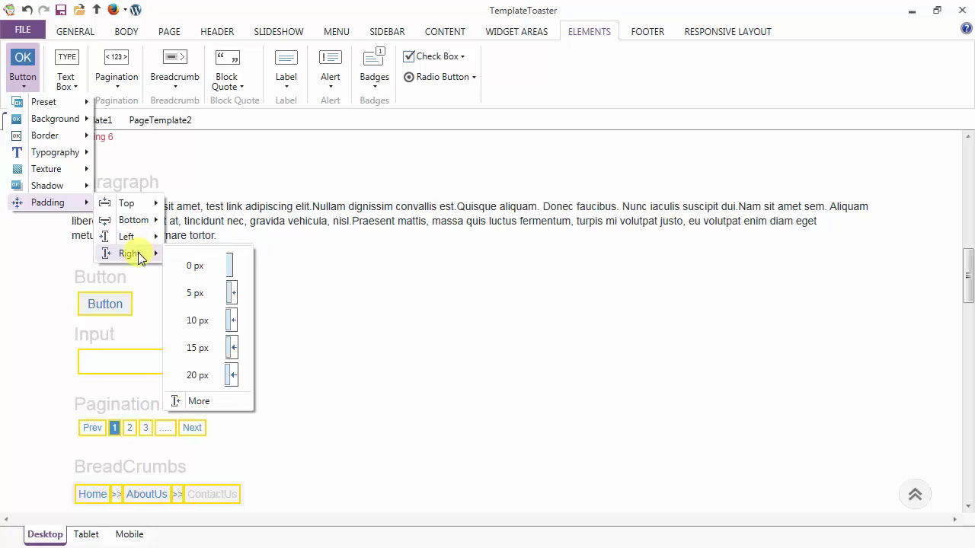
click(200, 403)
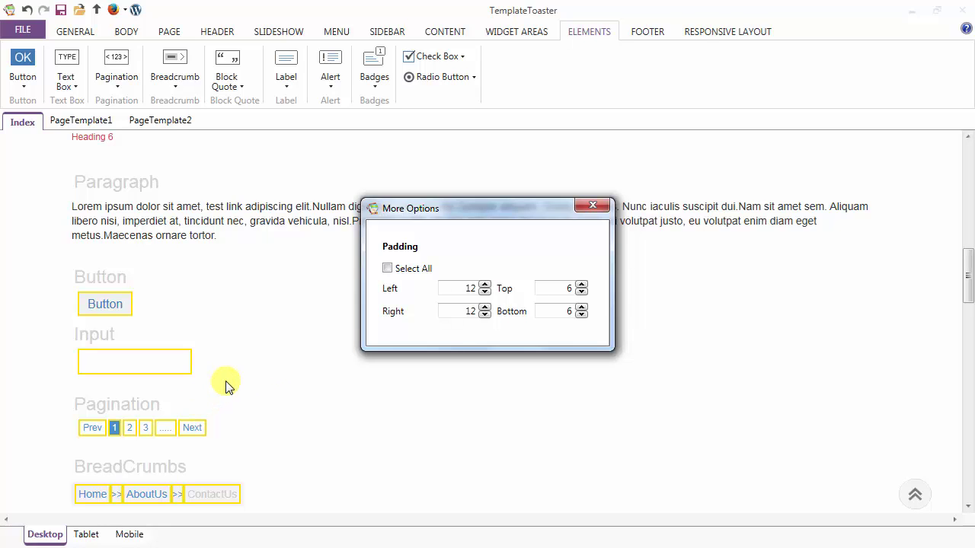
click(485, 284)
click(485, 285)
click(484, 285)
click(485, 308)
click(582, 291)
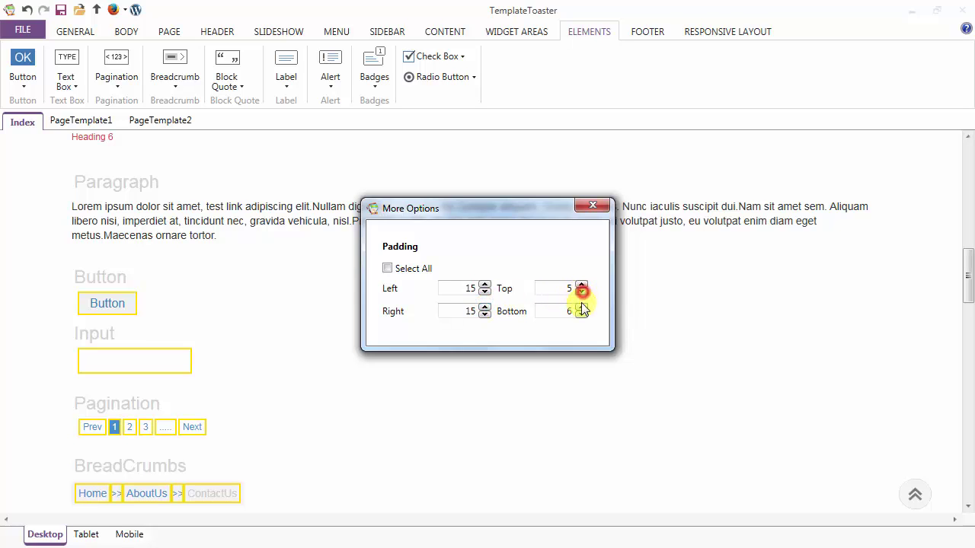
click(581, 315)
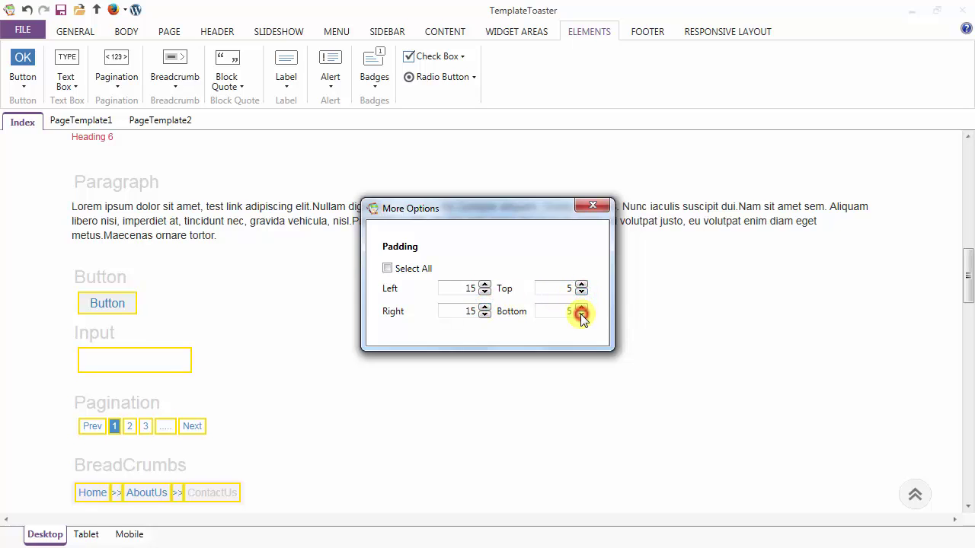
click(592, 212)
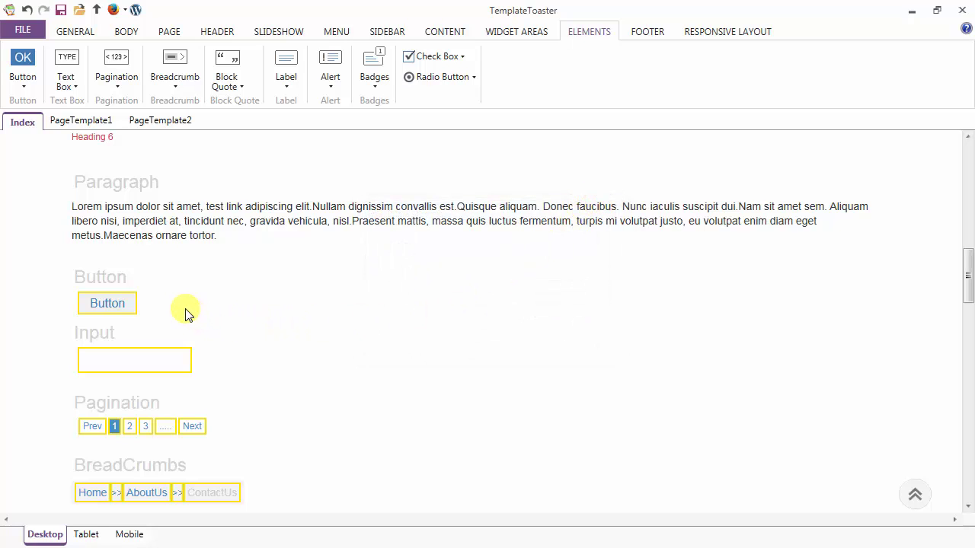
Step: Apply the plain white text box preset with square corners and a thin solid border
click(65, 74)
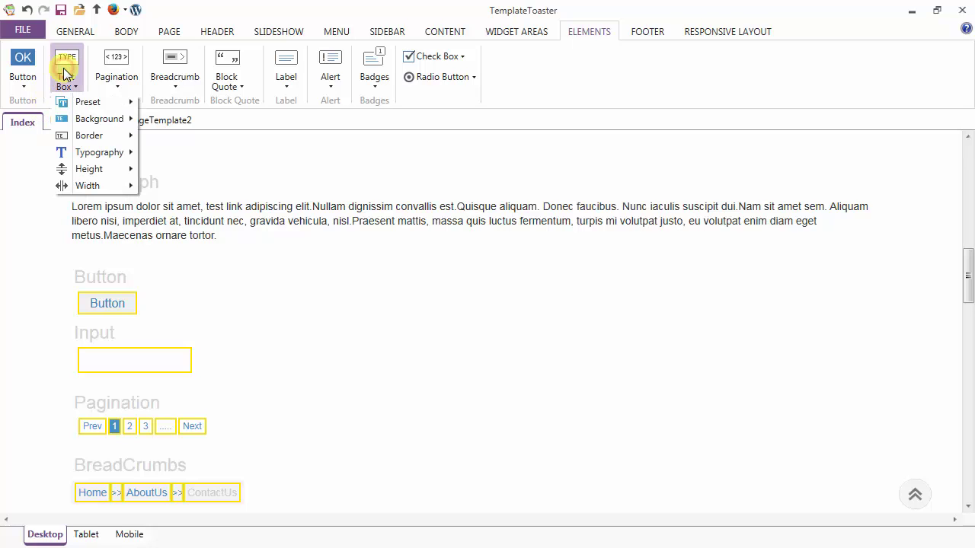
mouse_move(63, 108)
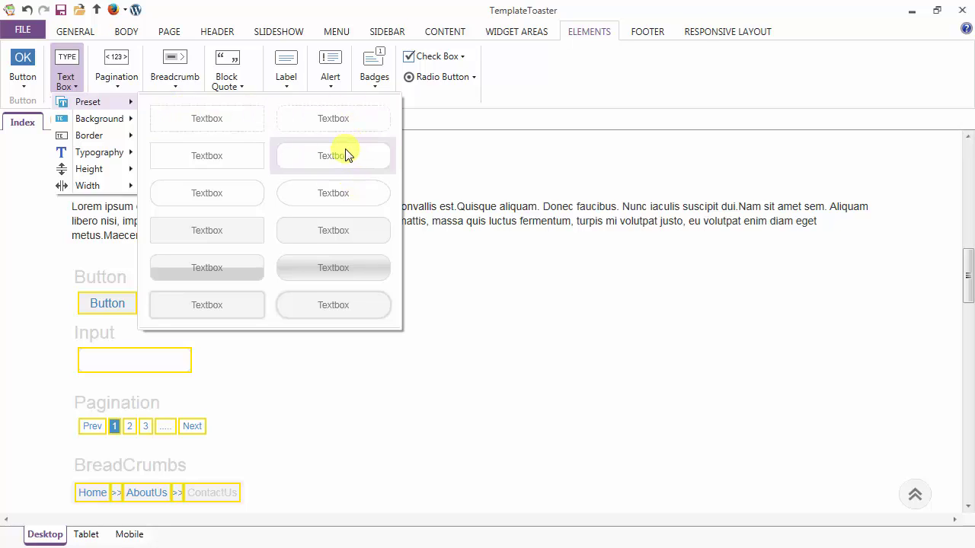
click(213, 161)
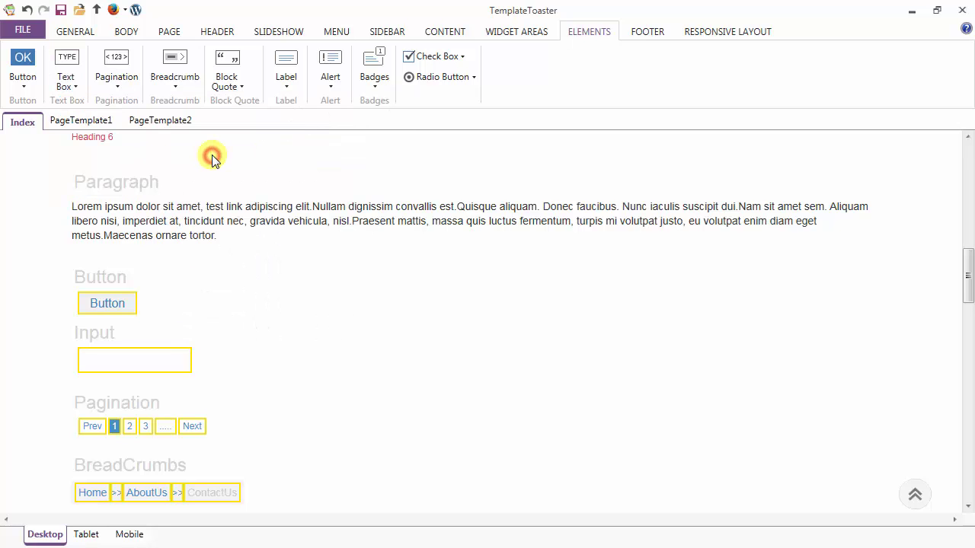
Step: Set the text box's normal background to the very light gray theme color just below white
click(65, 67)
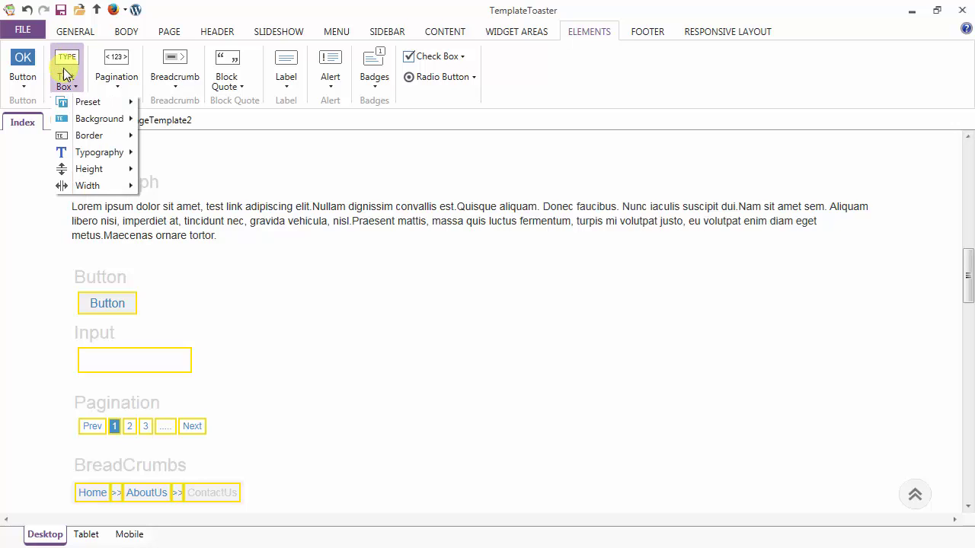
mouse_move(83, 120)
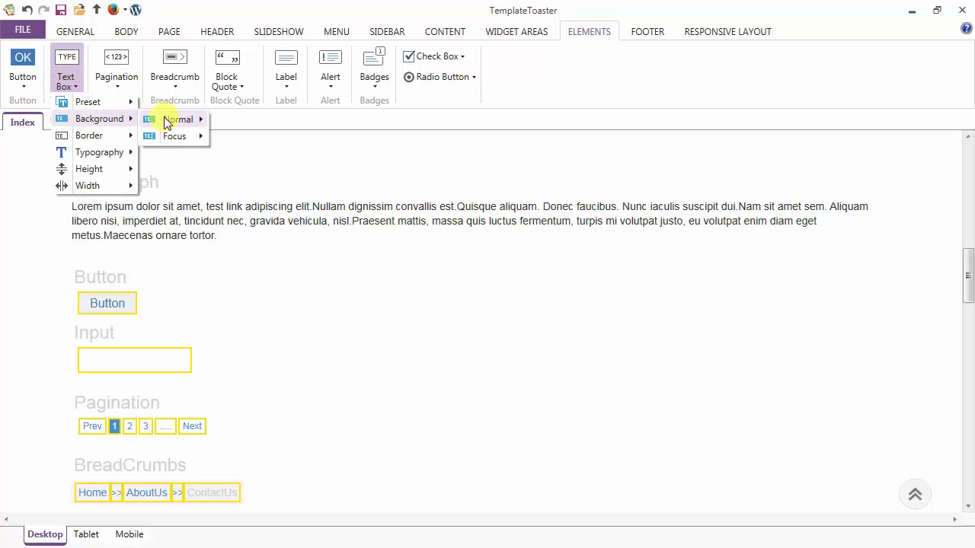
mouse_move(191, 121)
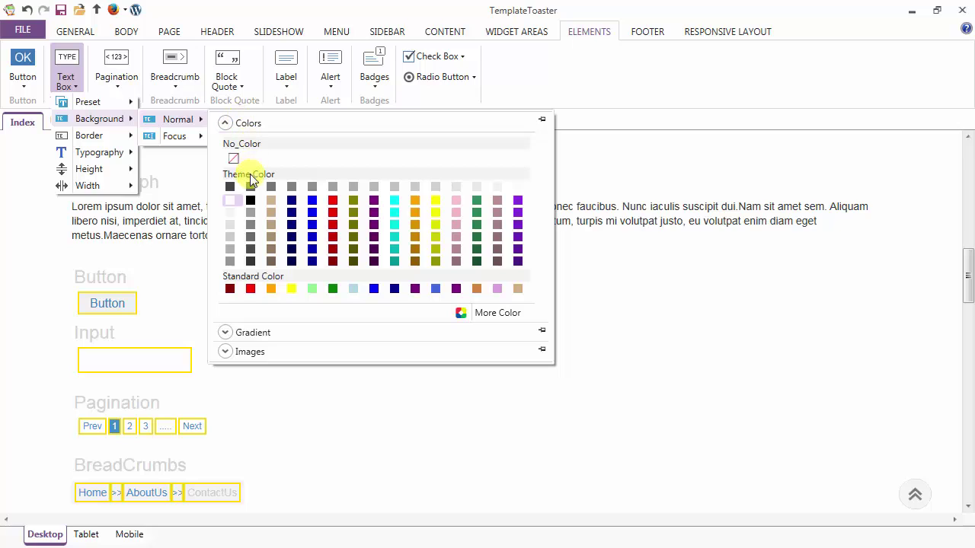
click(230, 214)
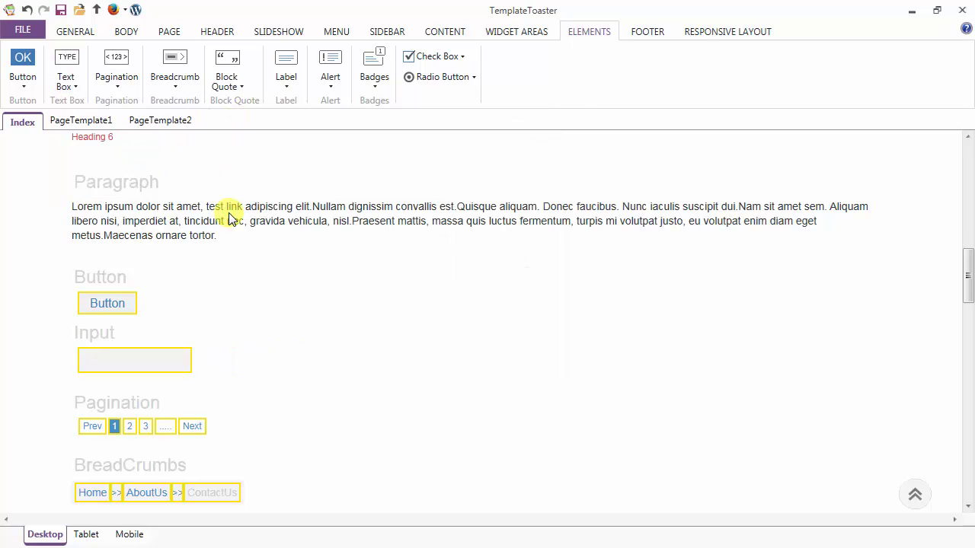
Step: Set the text box's focus background to the tan theme color and check it by focusing the sample input
click(65, 80)
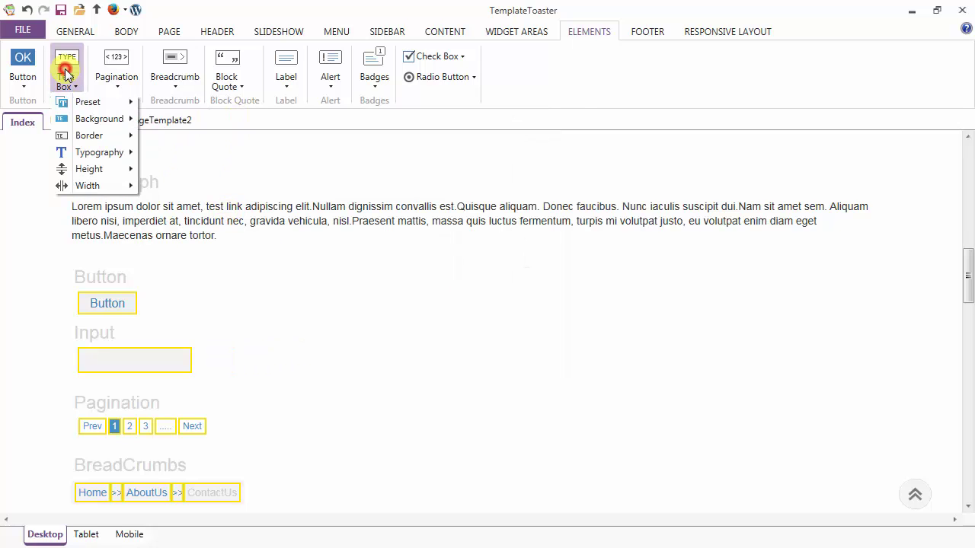
mouse_move(76, 120)
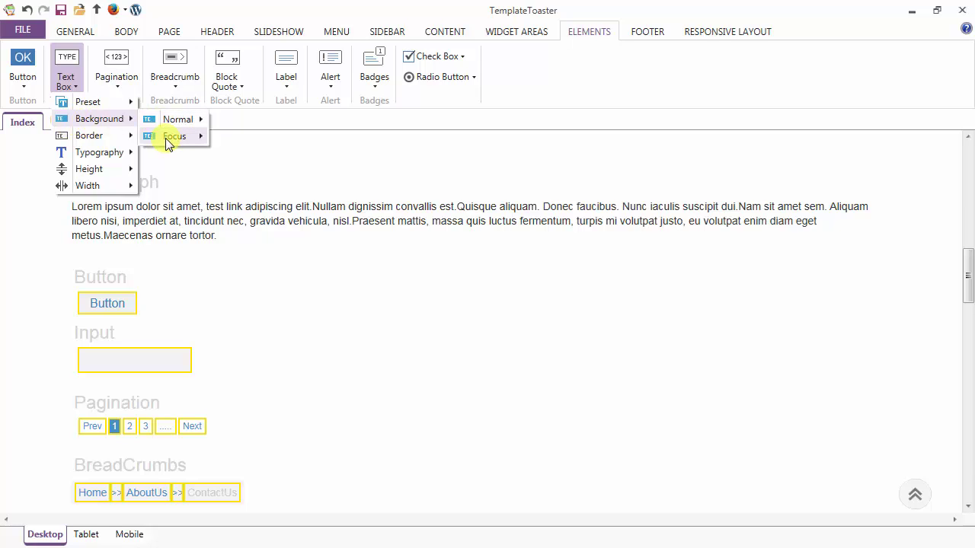
mouse_move(168, 142)
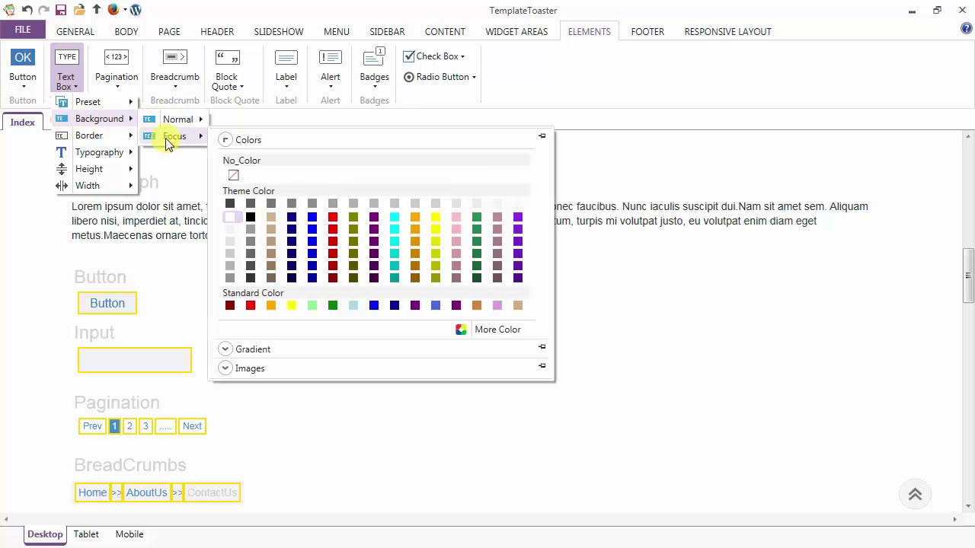
click(270, 216)
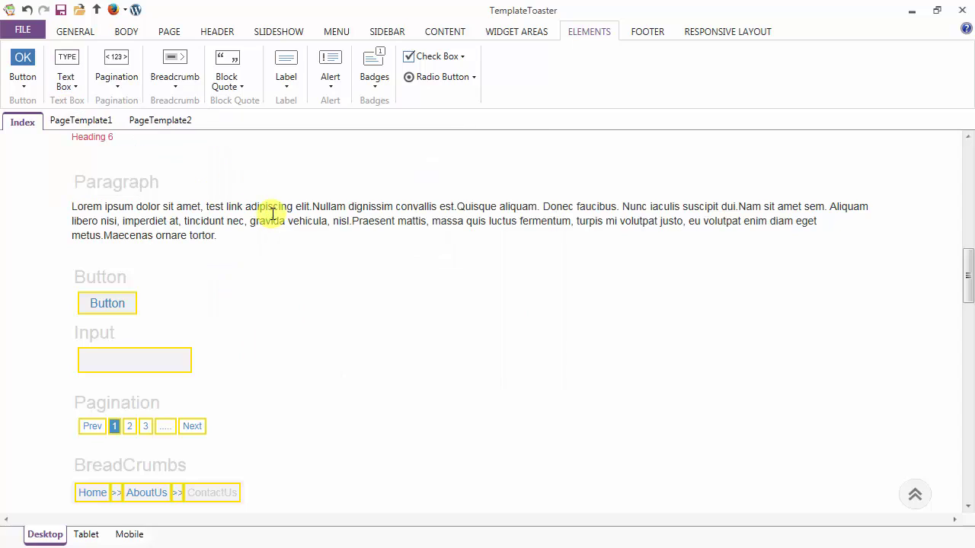
click(94, 362)
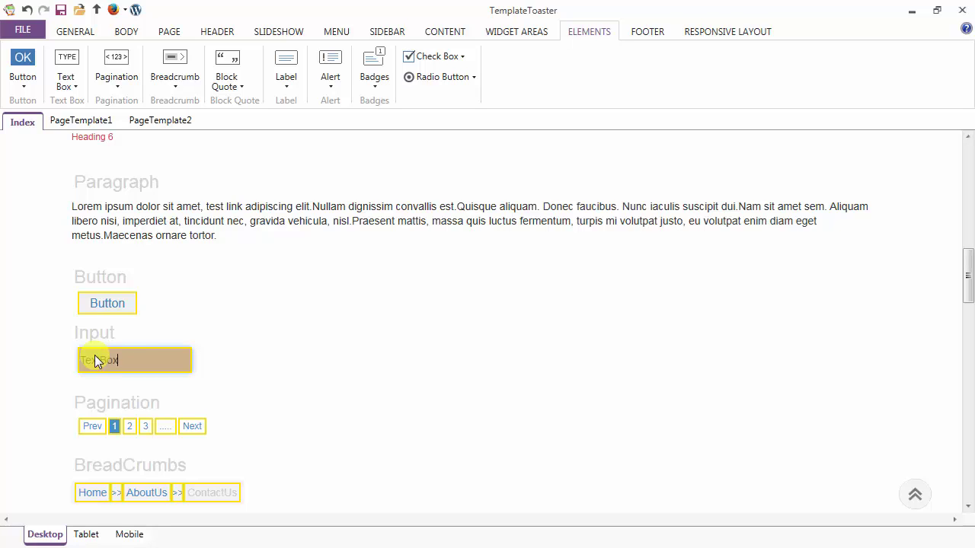
Step: Set the text box's normal border color to blue #428BCA by sampling the active pagination number, and check it with the element deselected
click(67, 76)
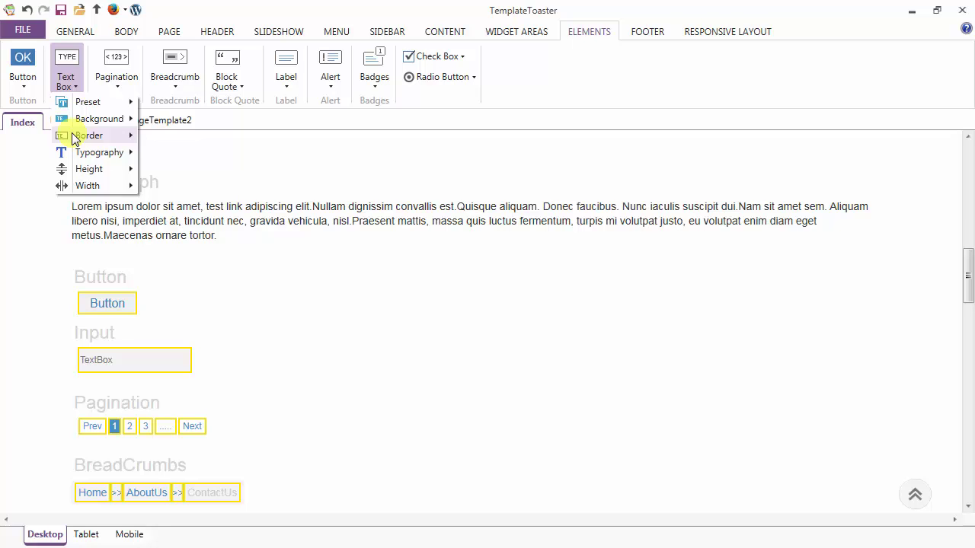
mouse_move(75, 138)
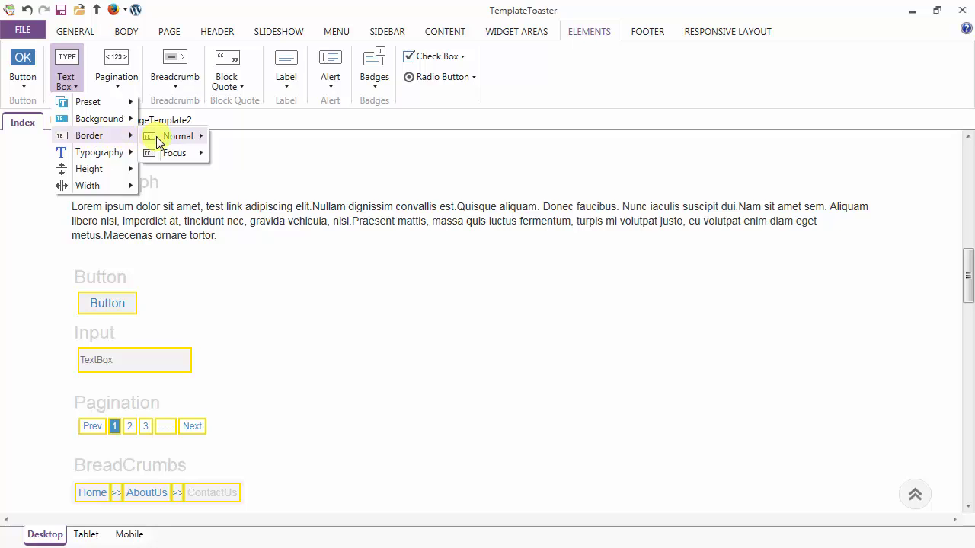
mouse_move(169, 143)
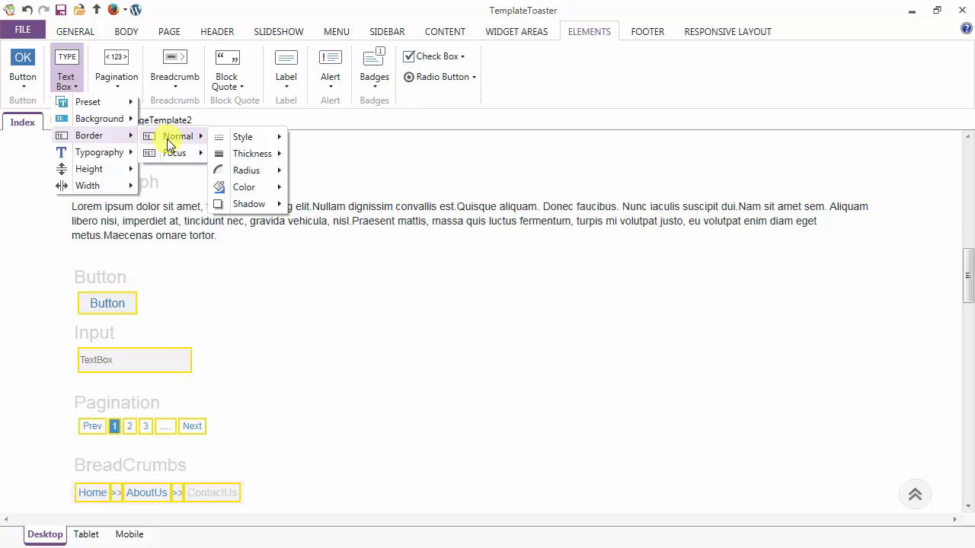
mouse_move(244, 141)
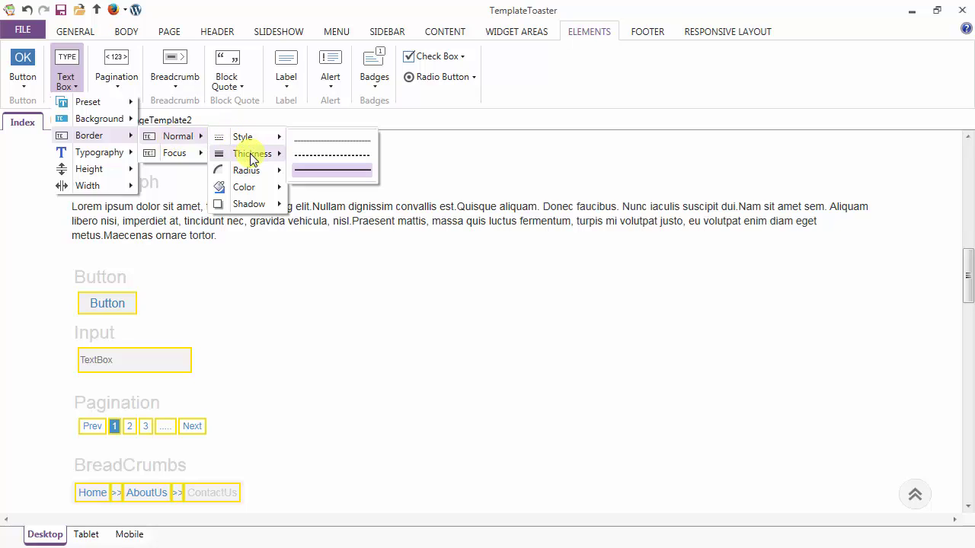
mouse_move(252, 158)
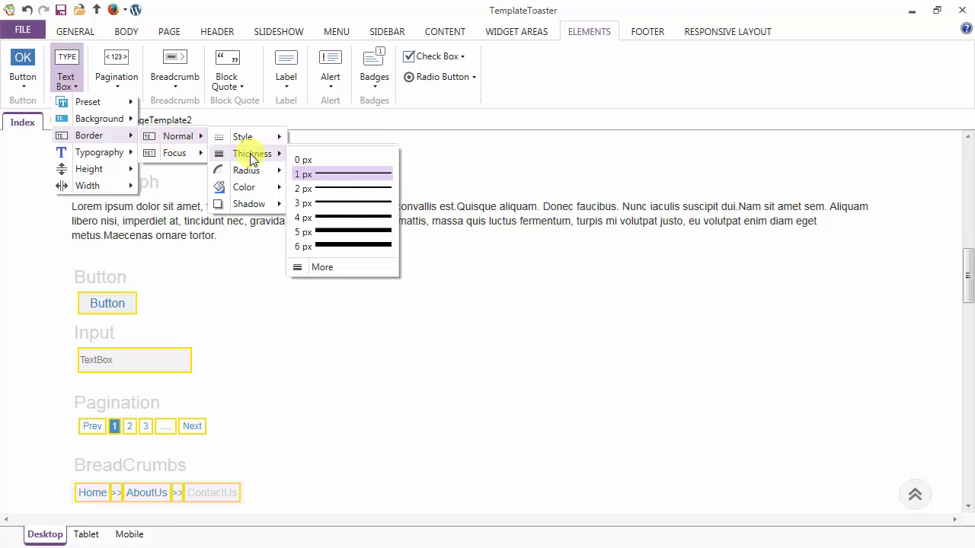
mouse_move(266, 173)
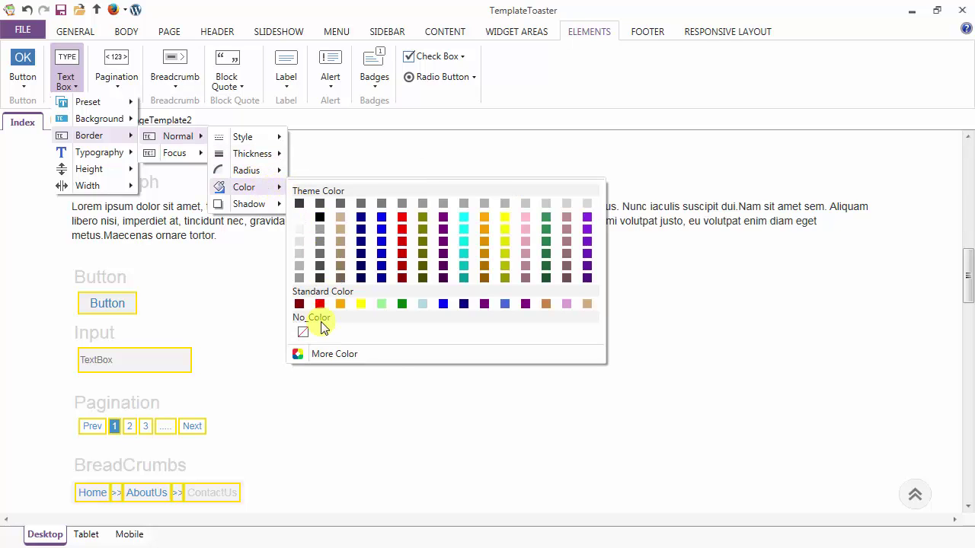
click(319, 359)
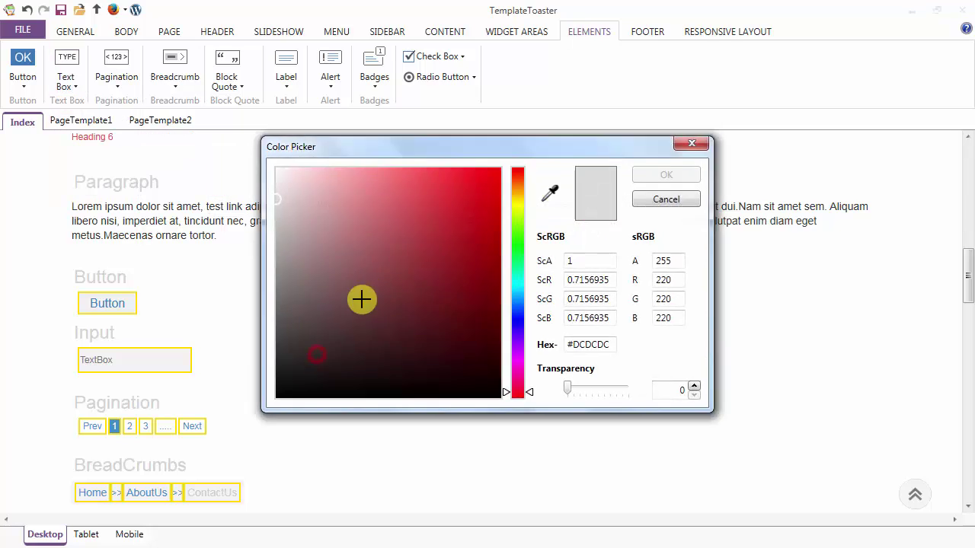
click(550, 191)
click(115, 428)
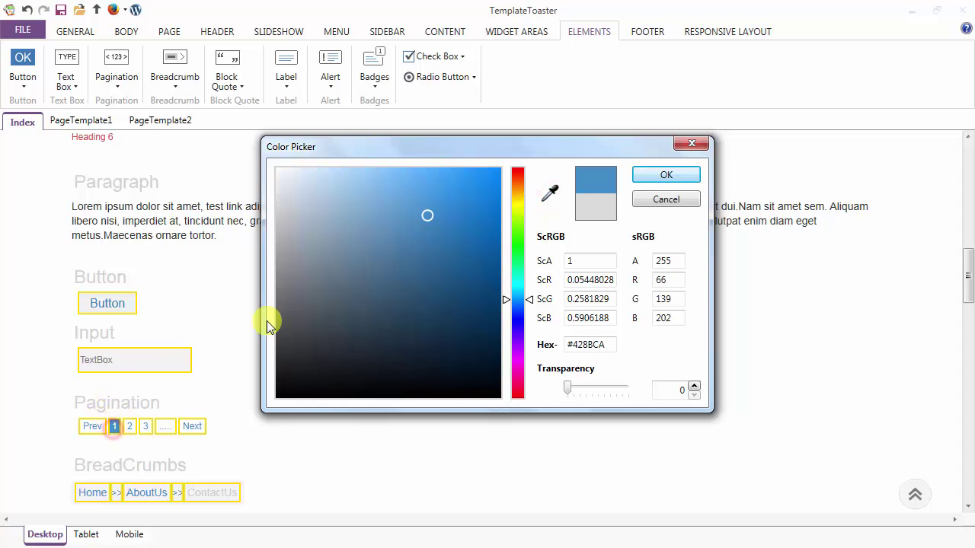
click(666, 175)
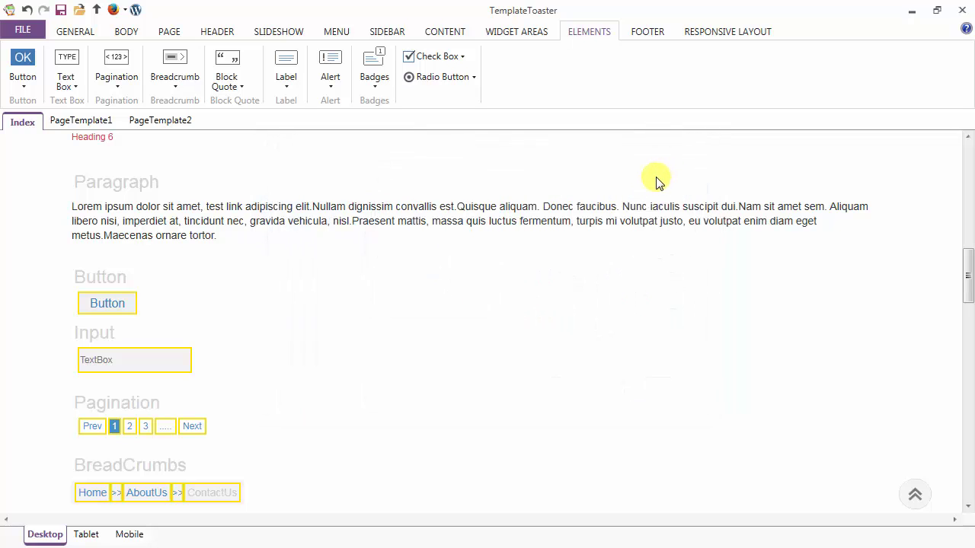
click(230, 350)
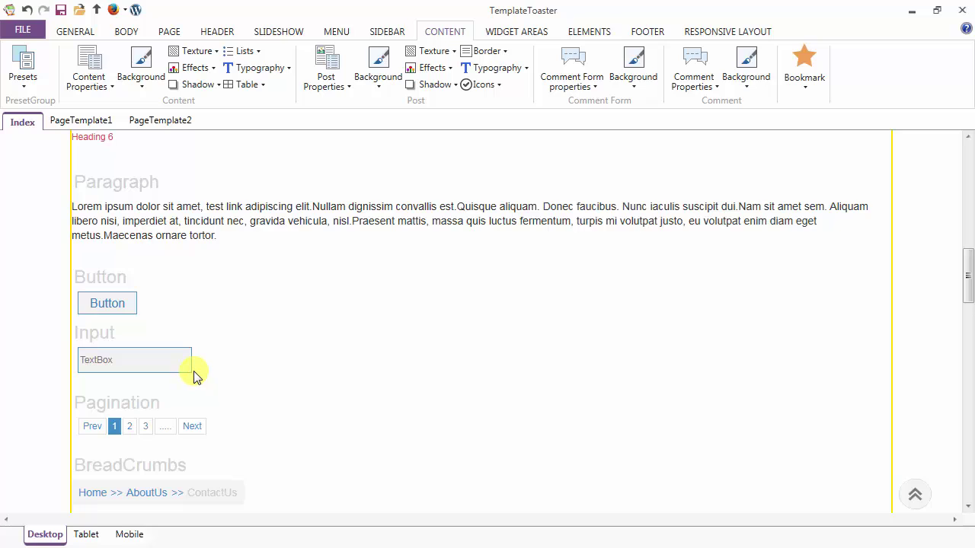
Step: Set the text box's focus border radius to 0 px
click(573, 33)
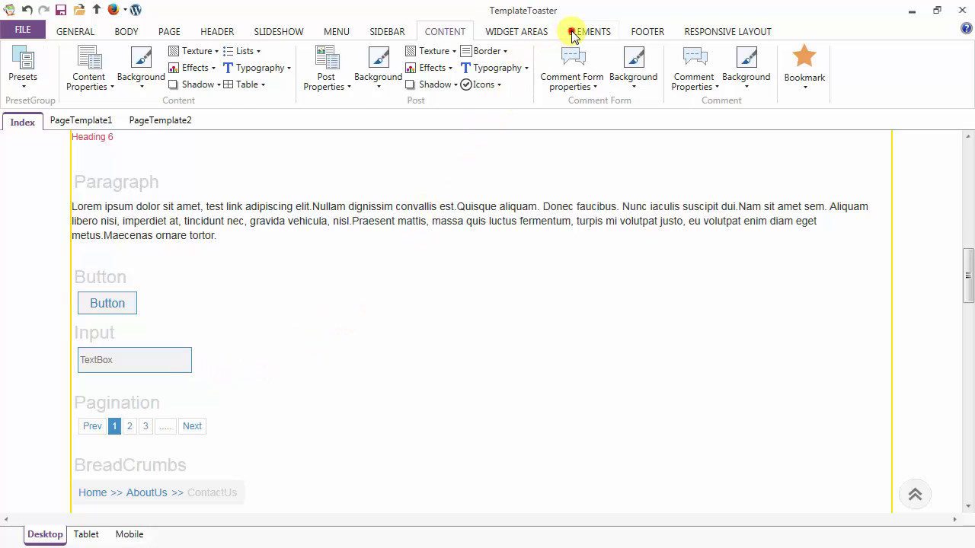
click(74, 70)
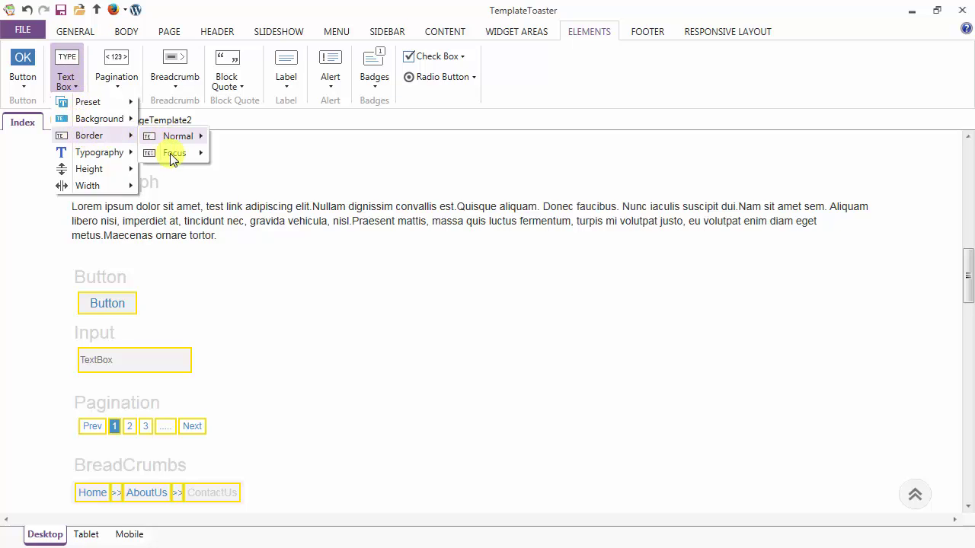
click(195, 155)
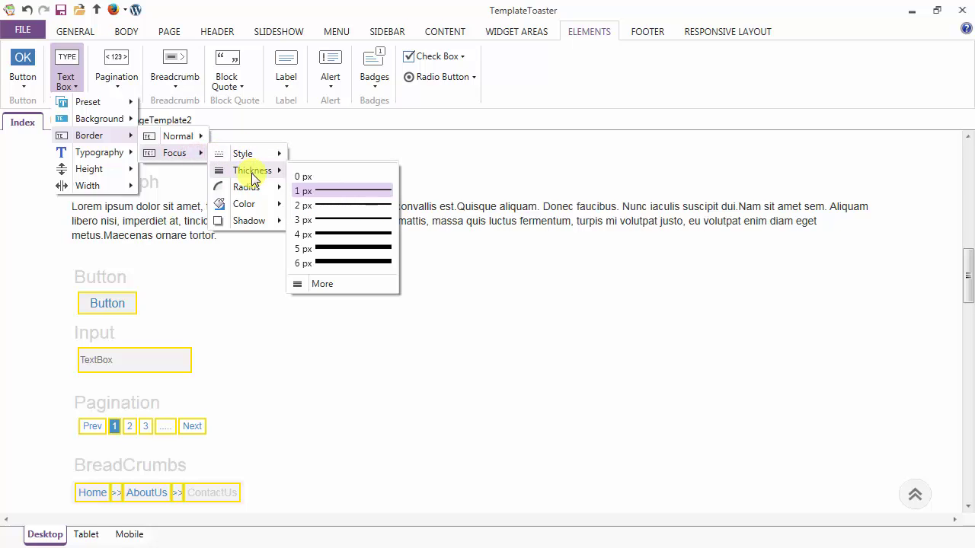
mouse_move(253, 190)
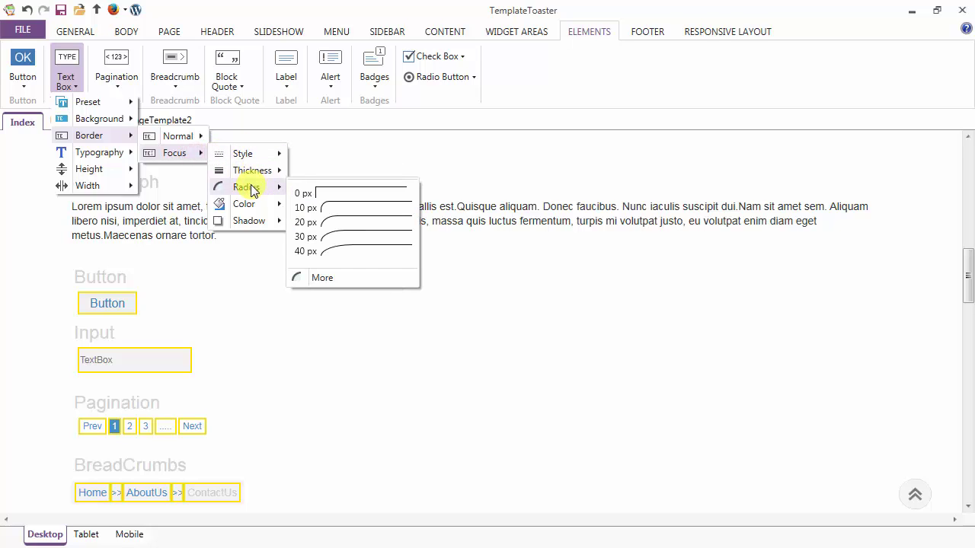
click(315, 190)
Step: Set the text box's focus border color to the darkest gray theme shade in the white column
click(65, 76)
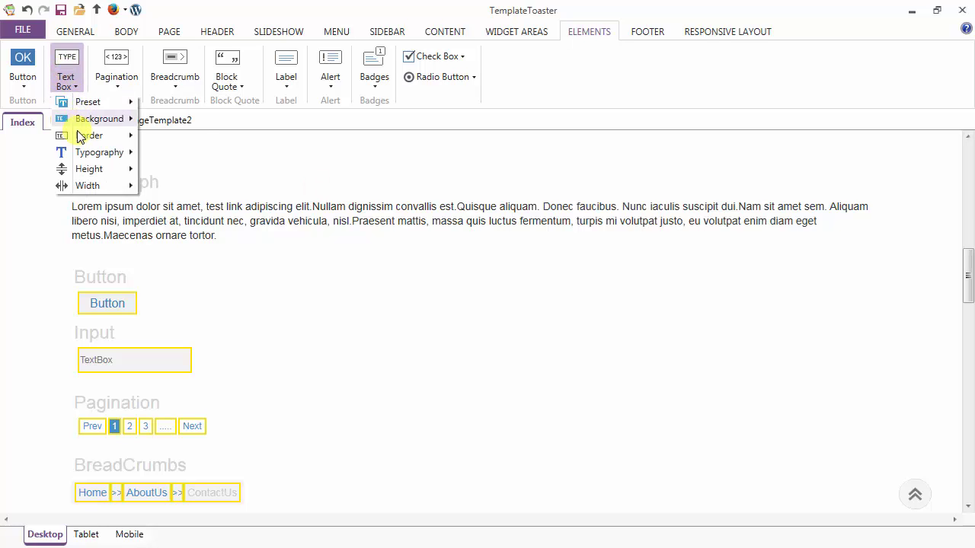
mouse_move(89, 136)
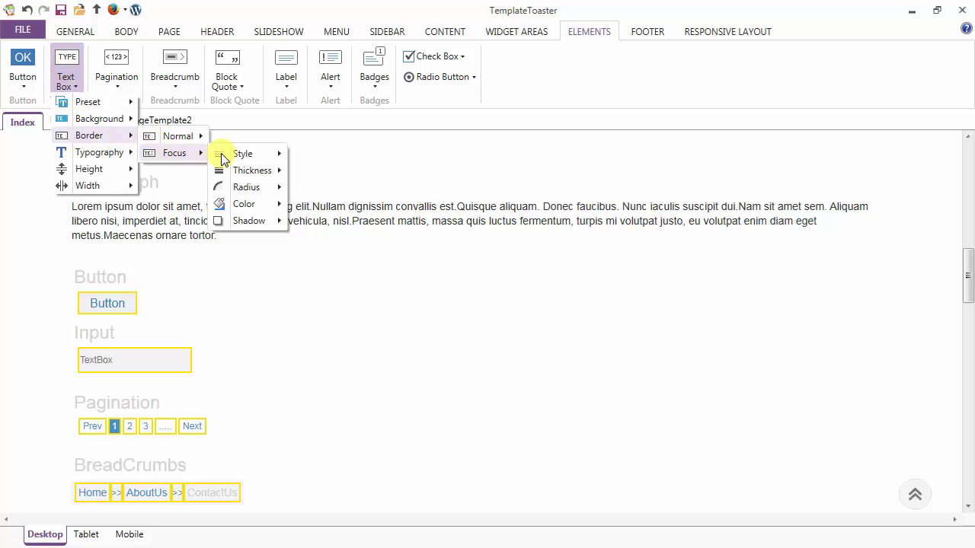
mouse_move(243, 205)
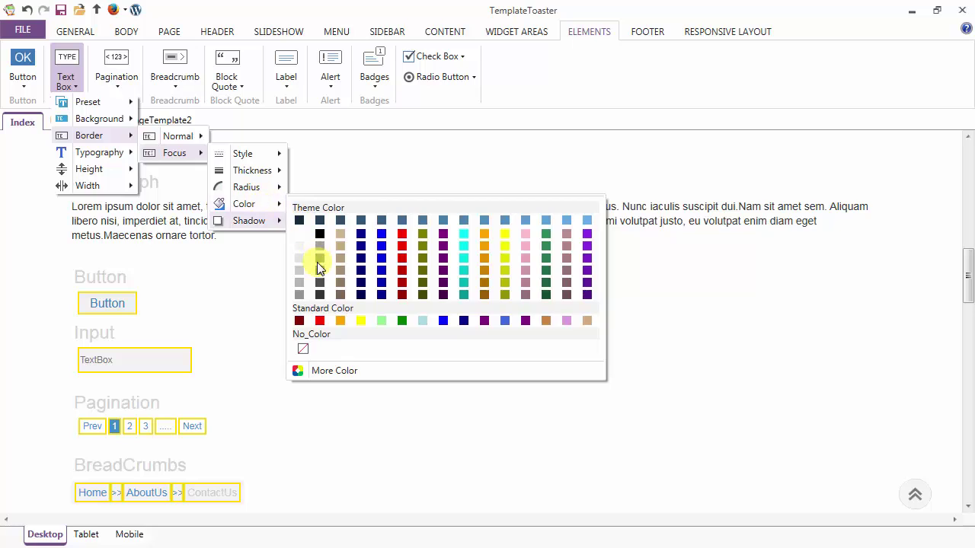
click(299, 294)
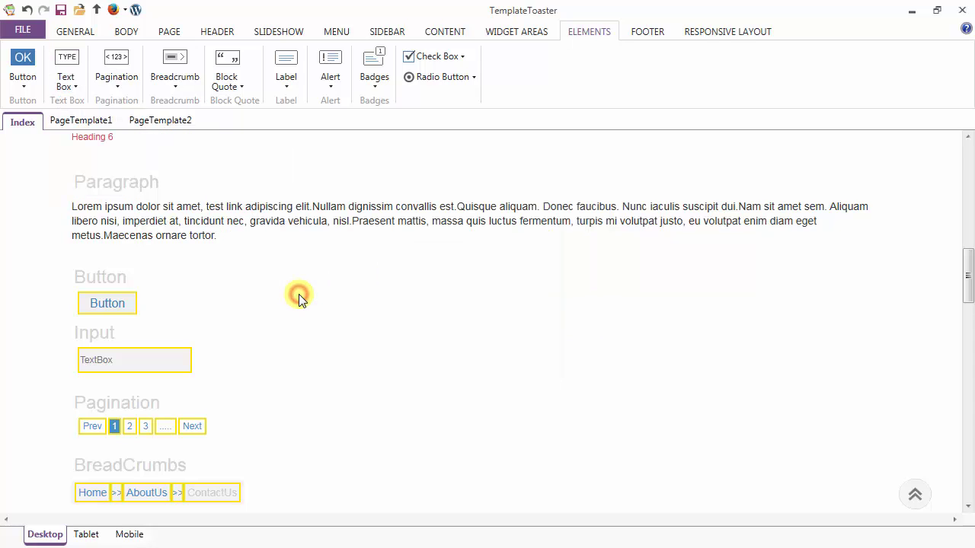
click(64, 77)
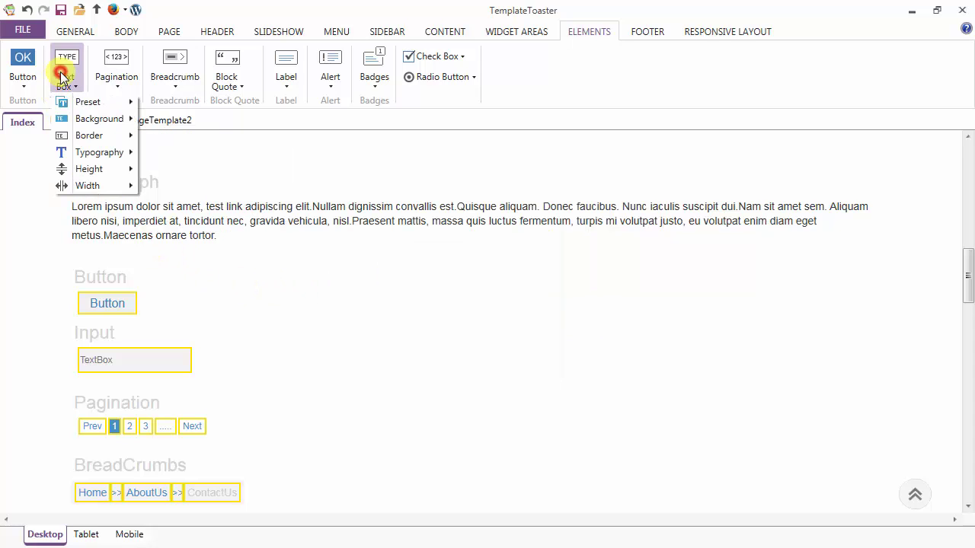
mouse_move(67, 137)
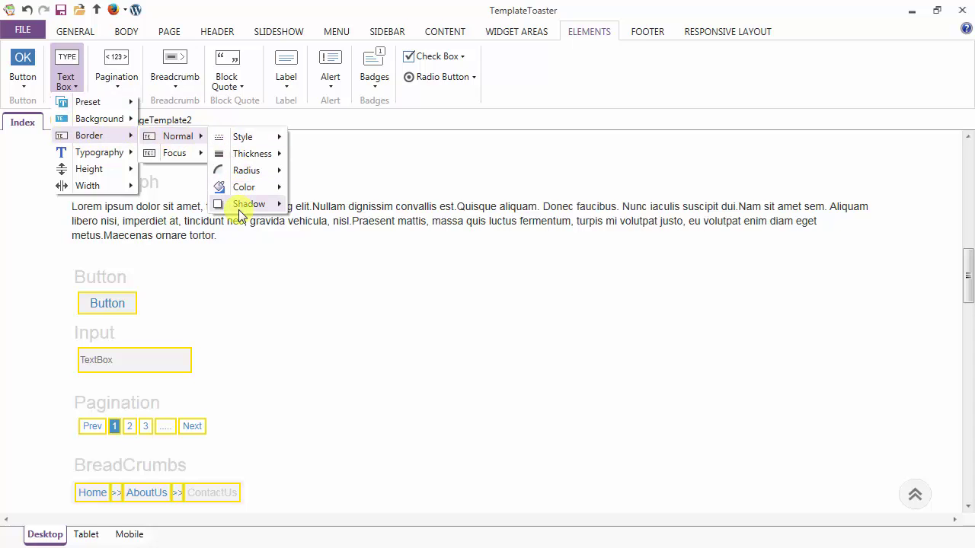
mouse_move(239, 206)
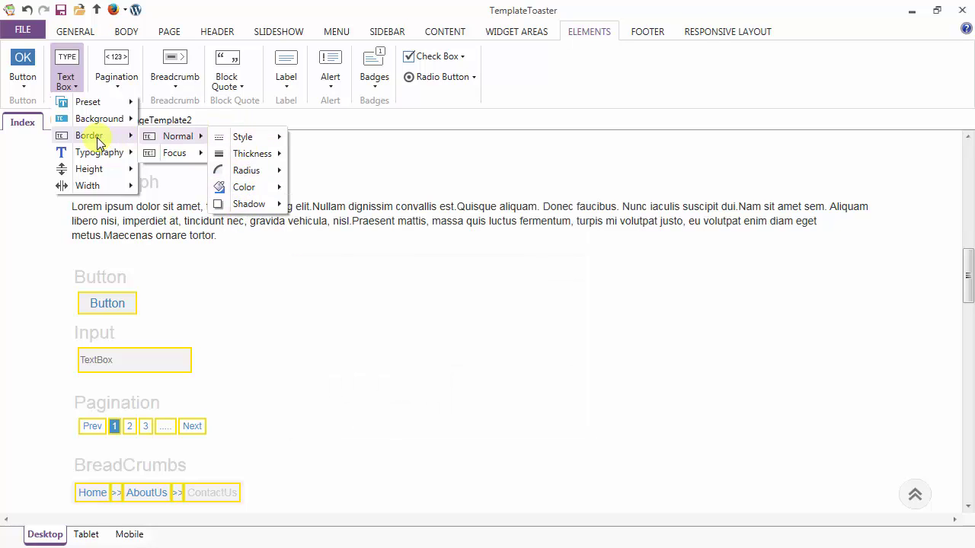
click(73, 75)
Step: Set the text box's normal font size to 14
click(73, 74)
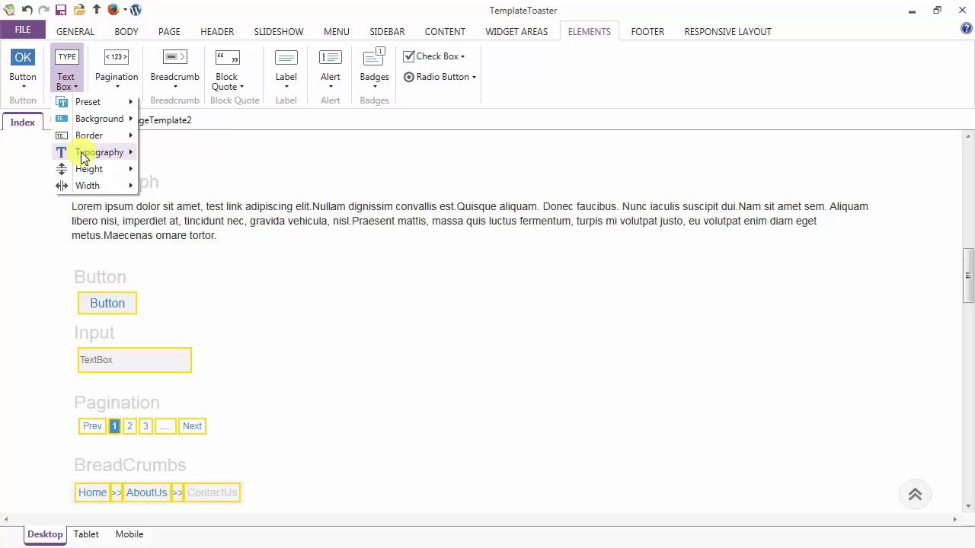
mouse_move(87, 154)
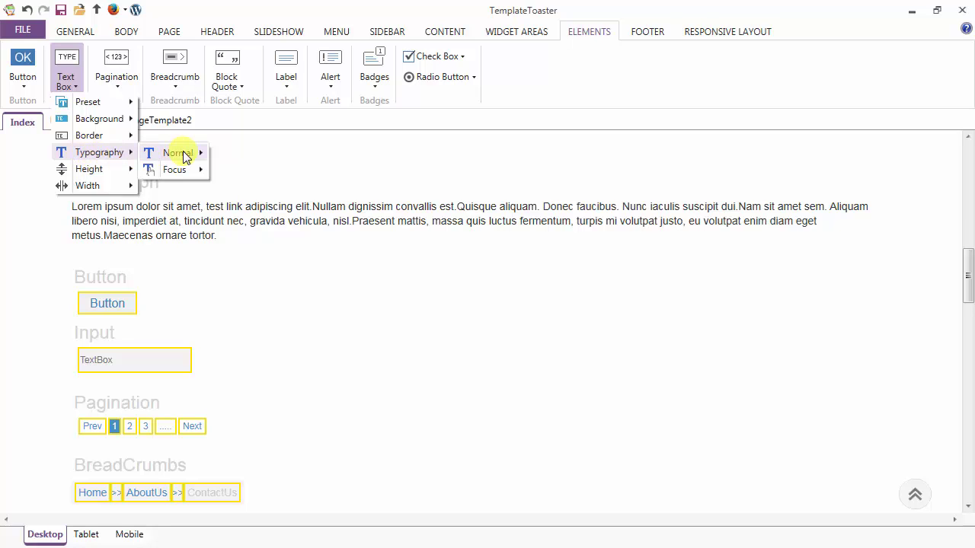
mouse_move(185, 155)
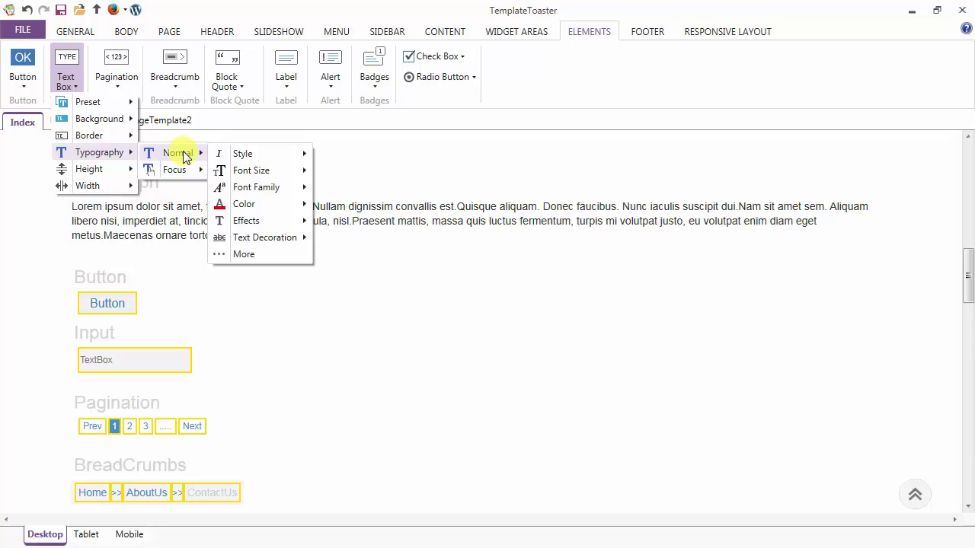
mouse_move(265, 155)
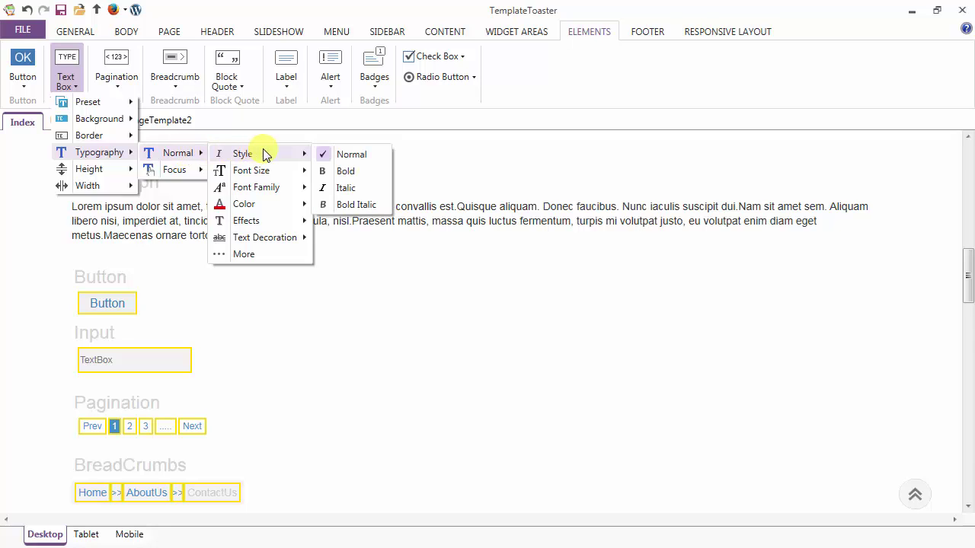
mouse_move(267, 177)
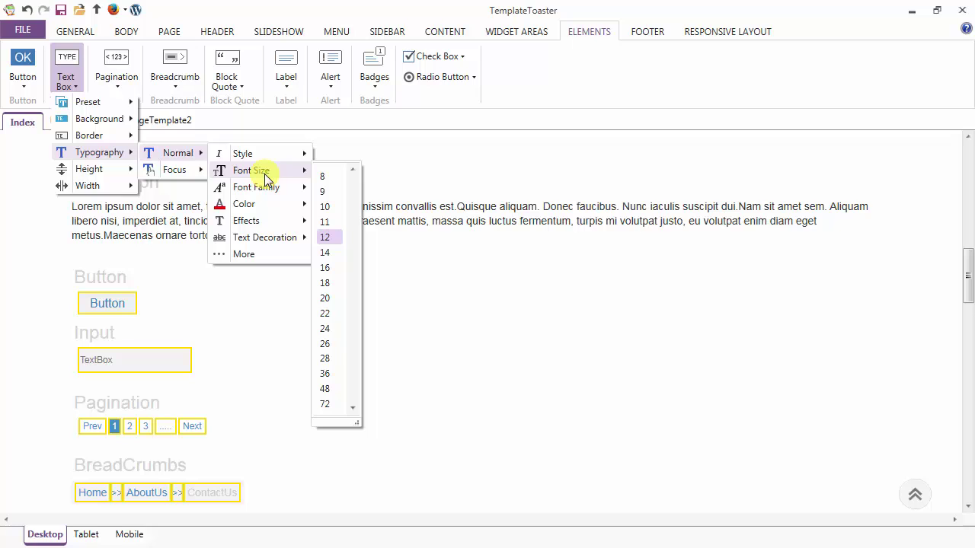
click(326, 252)
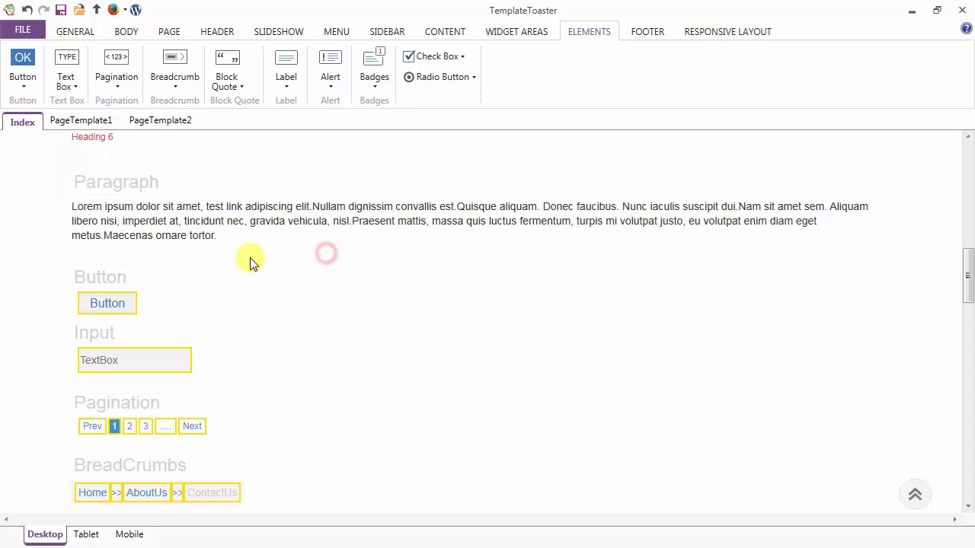
Step: Set the text box's normal text color to blue #428BCA by sampling the active pagination number
click(66, 76)
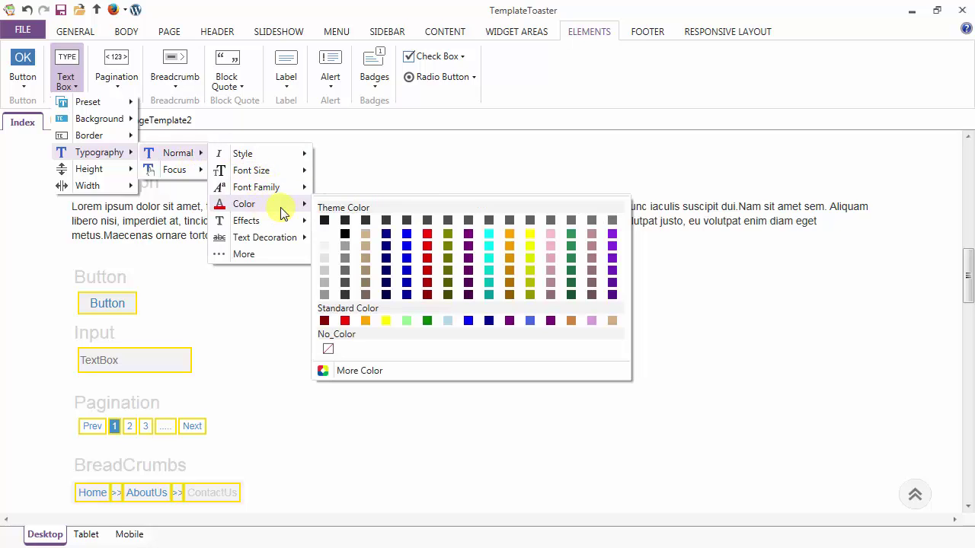
click(357, 371)
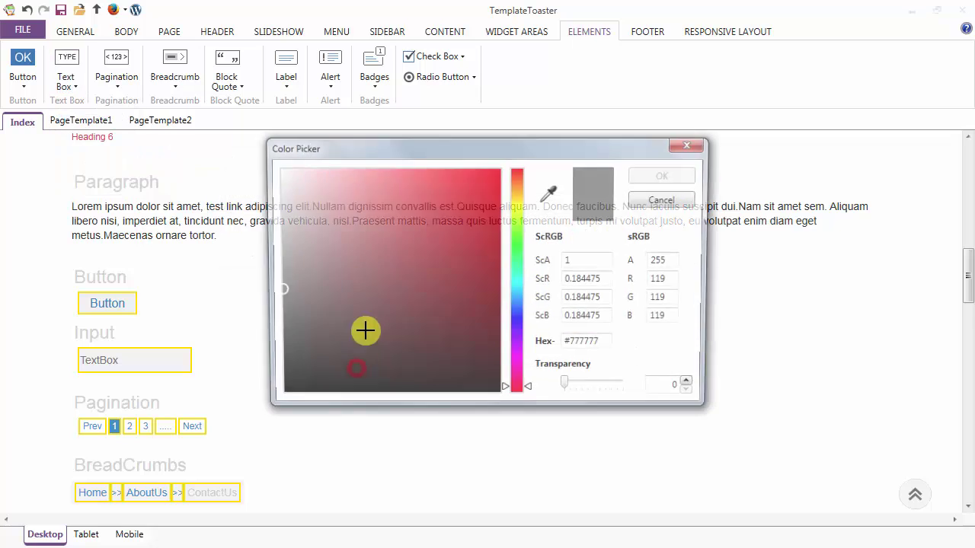
click(550, 193)
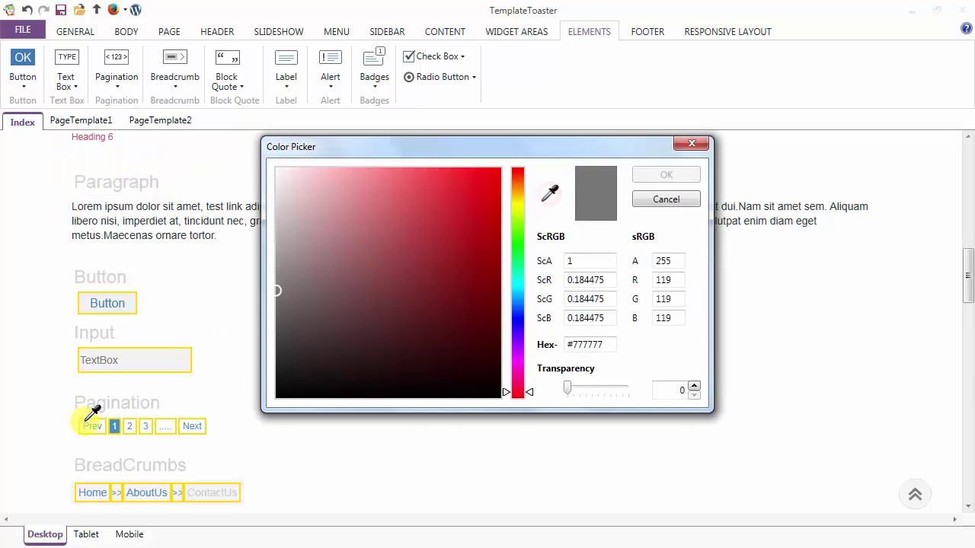
click(114, 426)
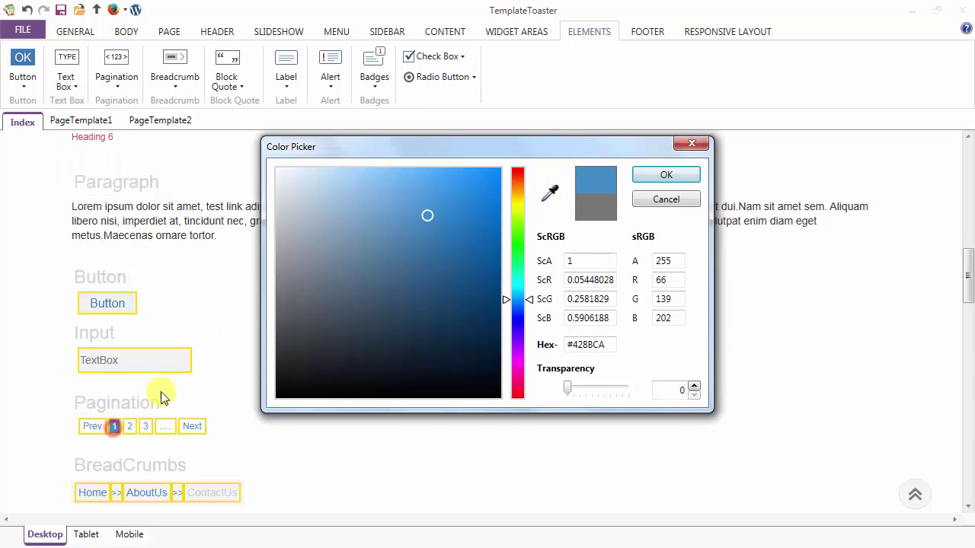
click(662, 174)
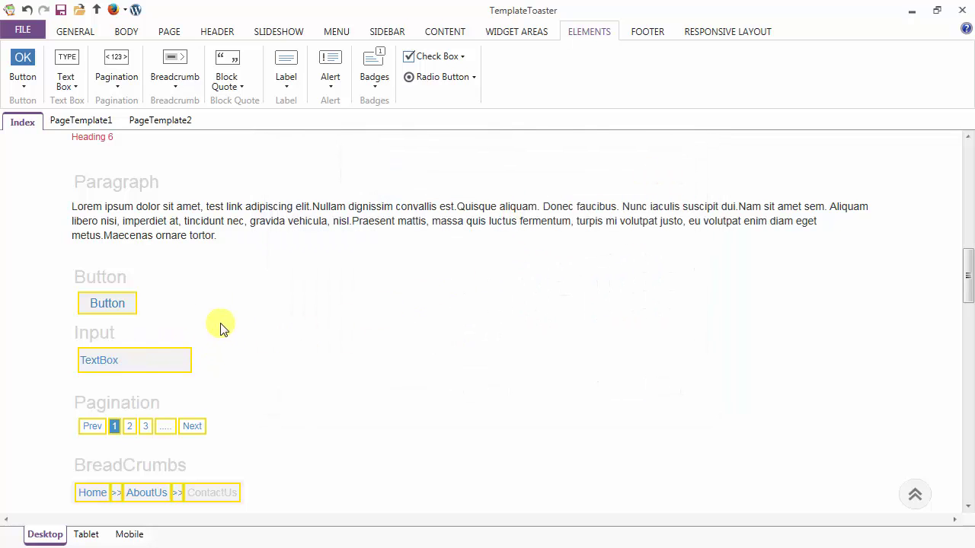
Step: Set the text box's focus text color to the black theme color
click(71, 80)
mouse_move(80, 152)
mouse_move(174, 160)
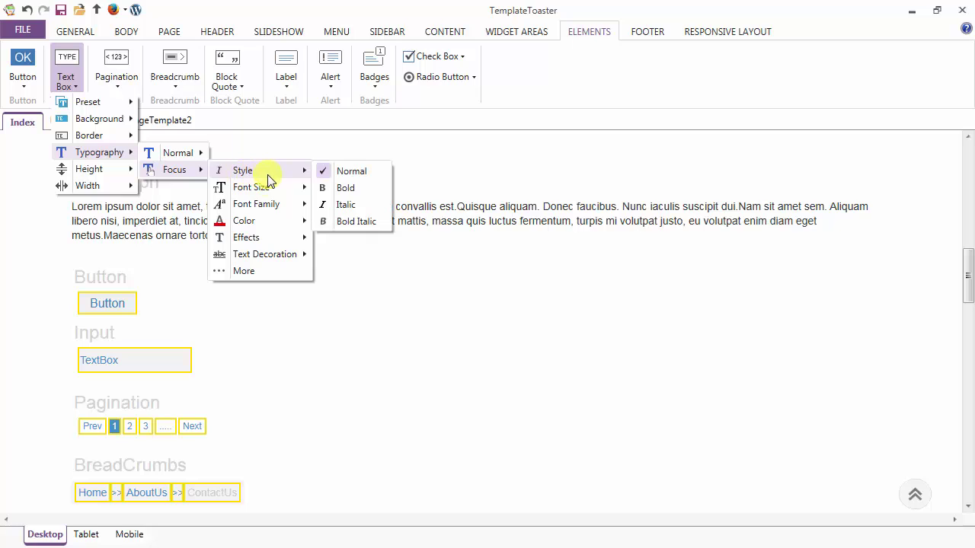
mouse_move(271, 228)
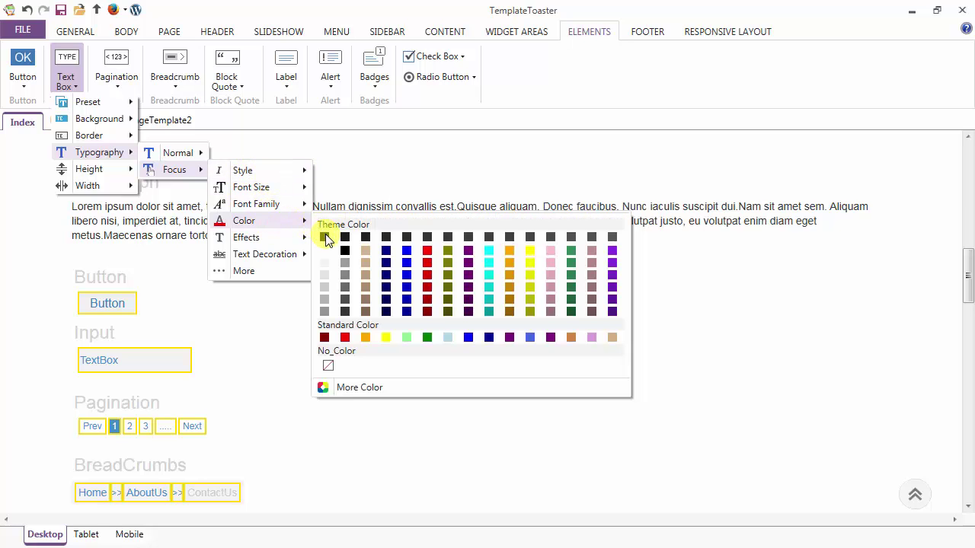
click(344, 251)
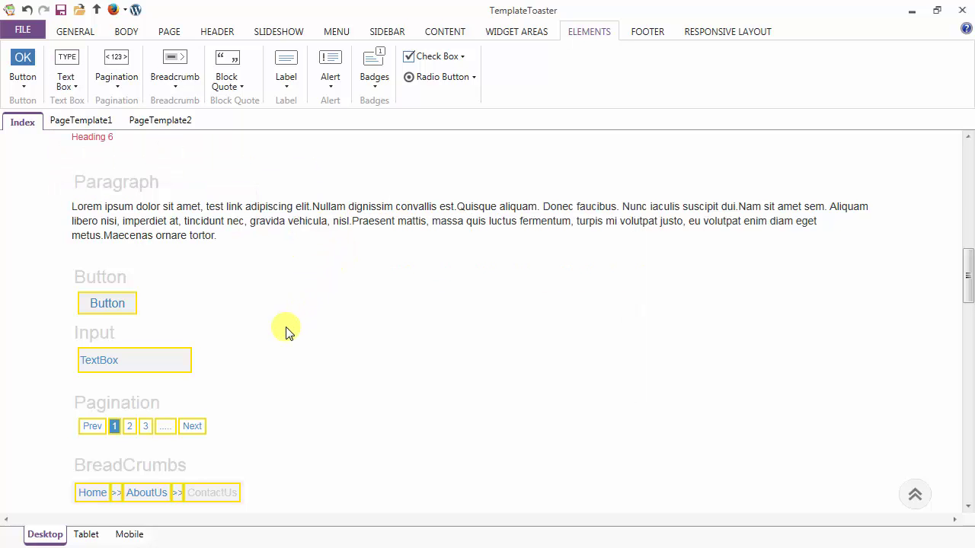
Step: Preview the text box's normal and focus appearance on the page
click(257, 364)
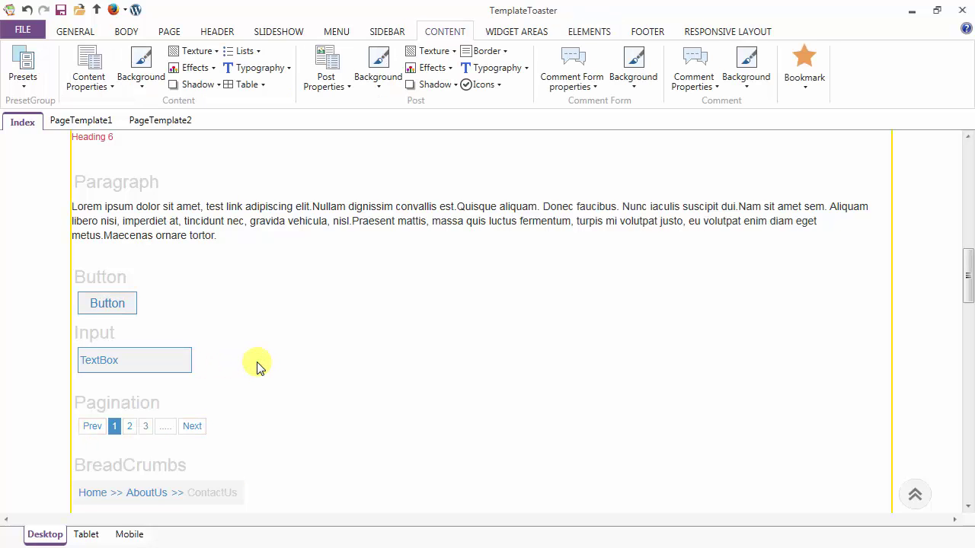
click(129, 364)
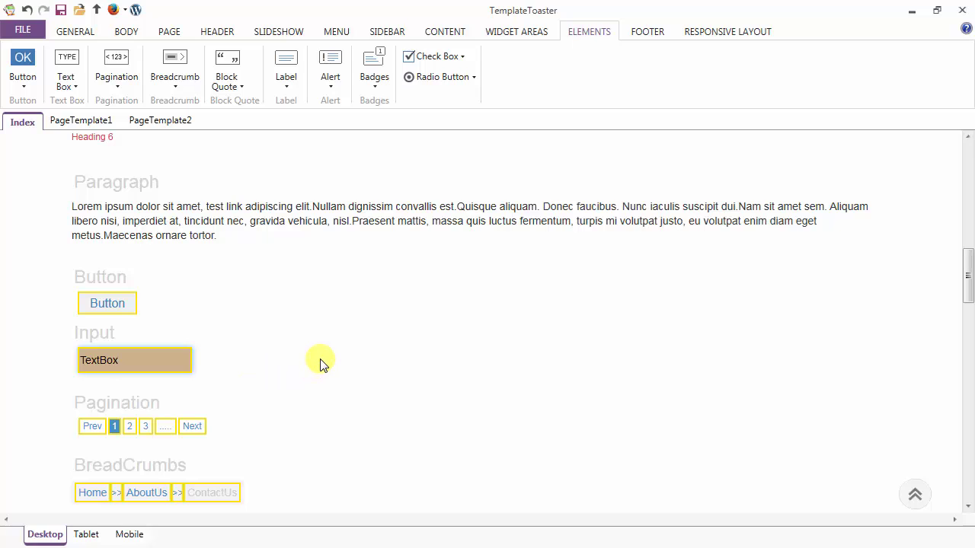
Step: Set the text box's height to 40 px through its additional layout options
click(66, 79)
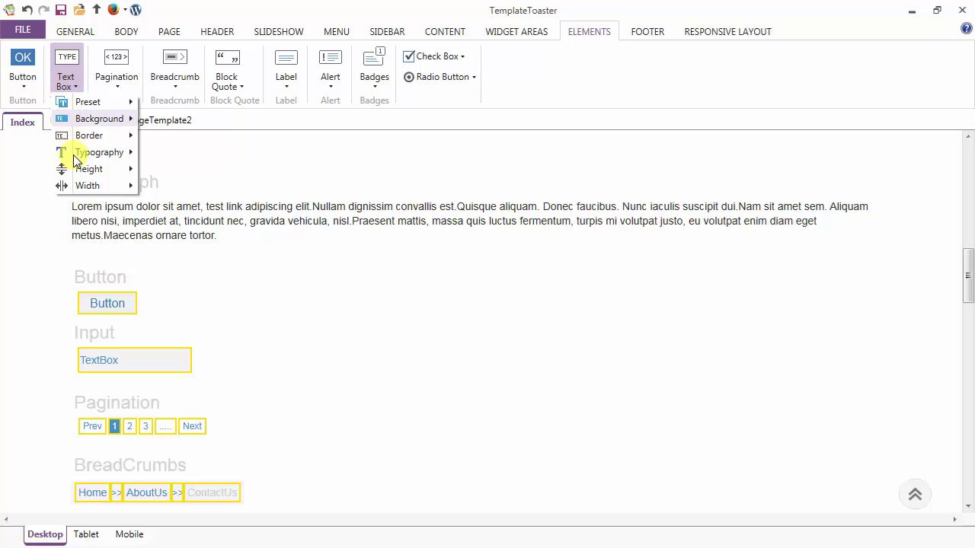
mouse_move(82, 185)
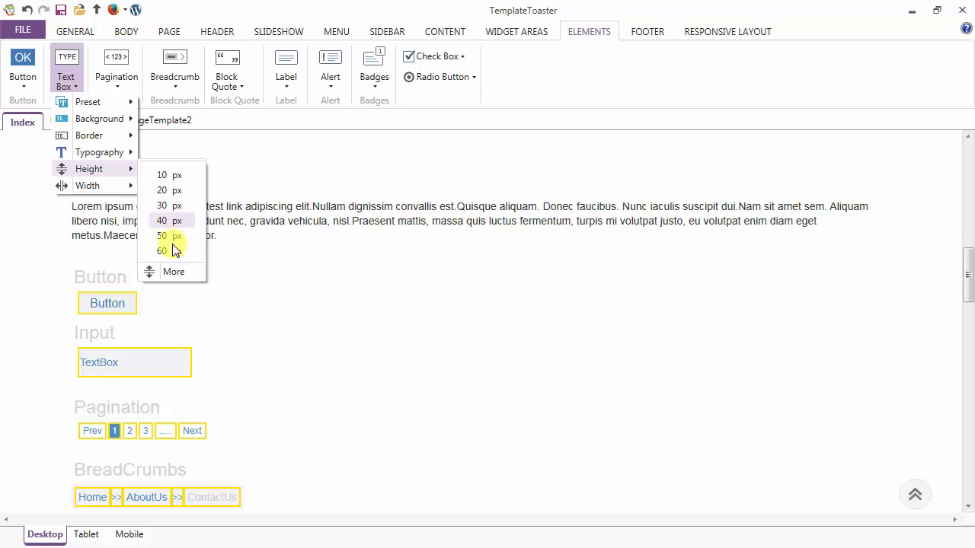
click(174, 272)
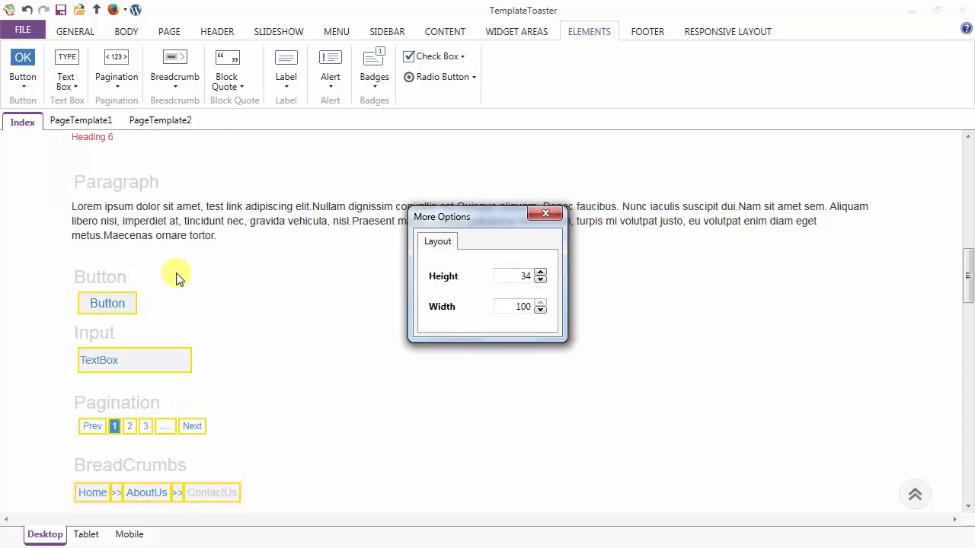
click(540, 272)
click(540, 272)
click(540, 272)
click(540, 272)
click(540, 272)
click(540, 272)
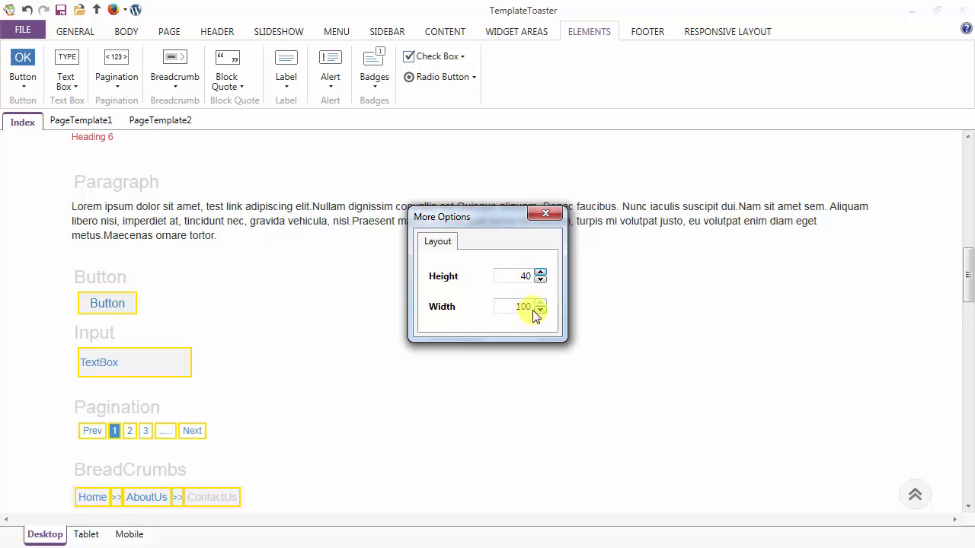
click(544, 215)
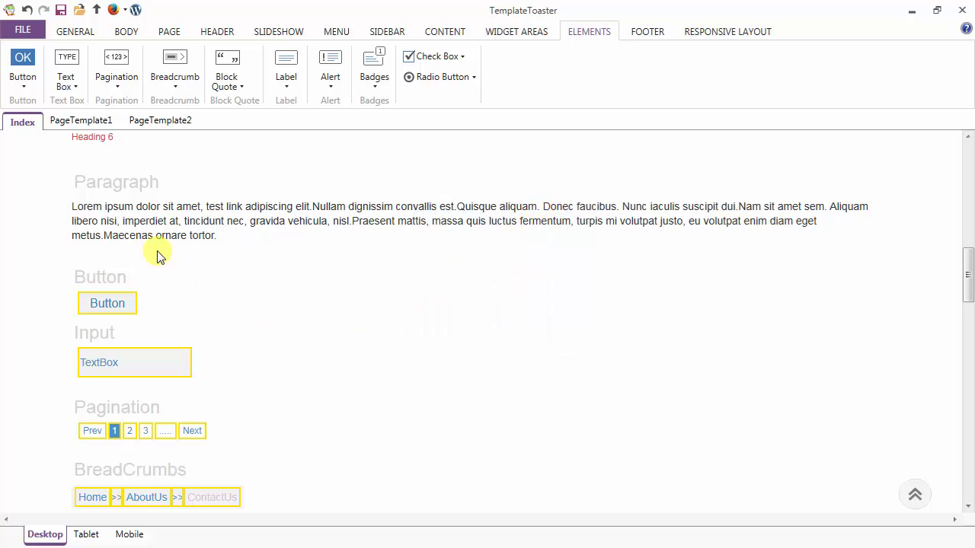
Step: Apply the square-cornered pagination preset with a blue active number and gray-filled remaining numbers
click(114, 75)
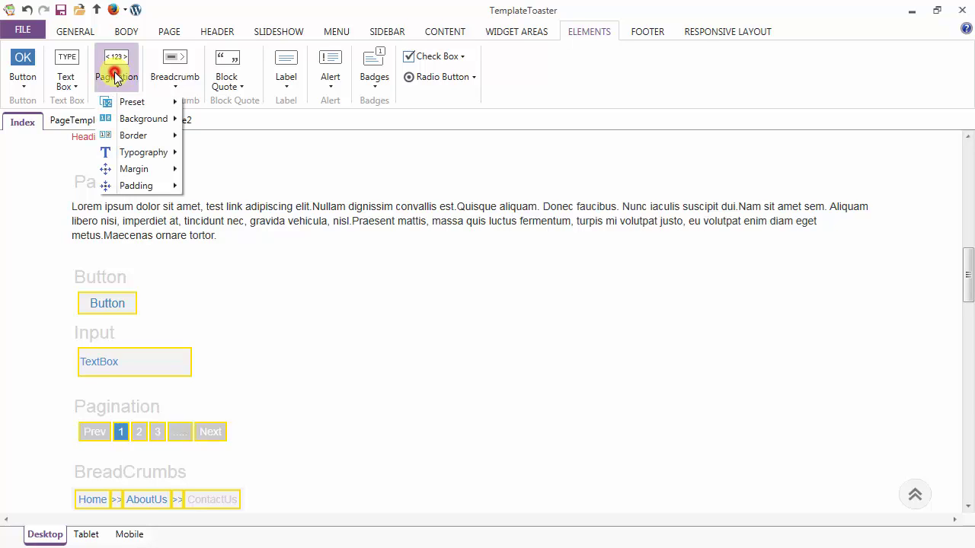
mouse_move(126, 105)
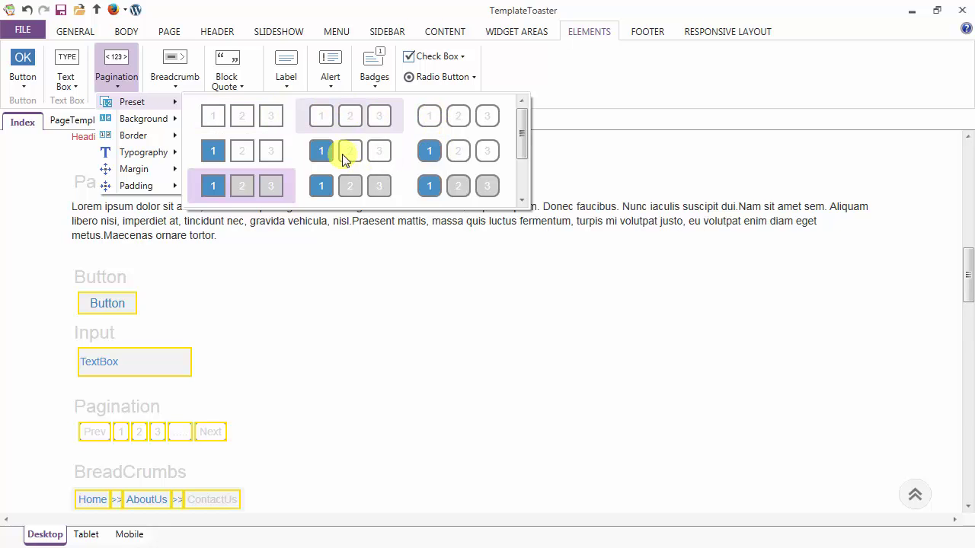
click(247, 187)
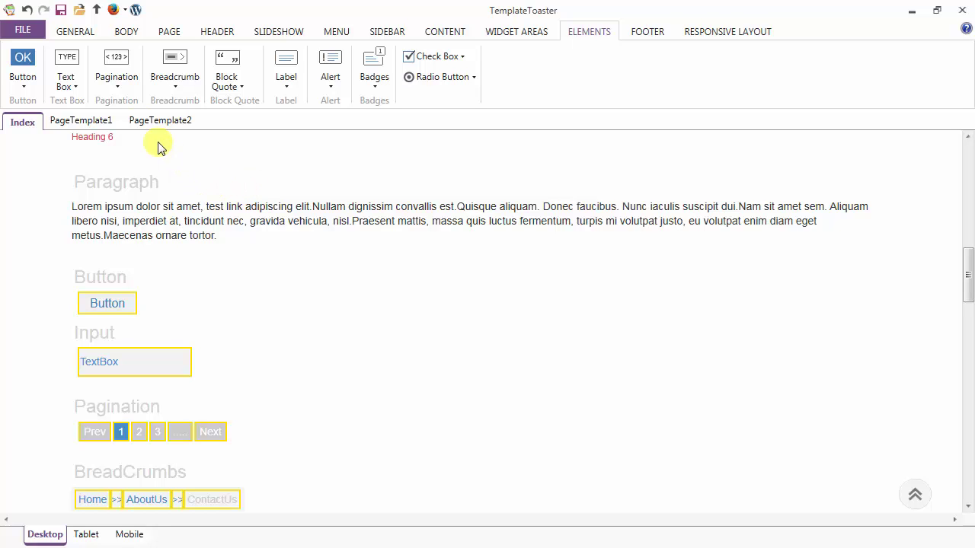
Step: Set the pagination's normal background to the second-darkest gray theme shade in the white column
click(115, 80)
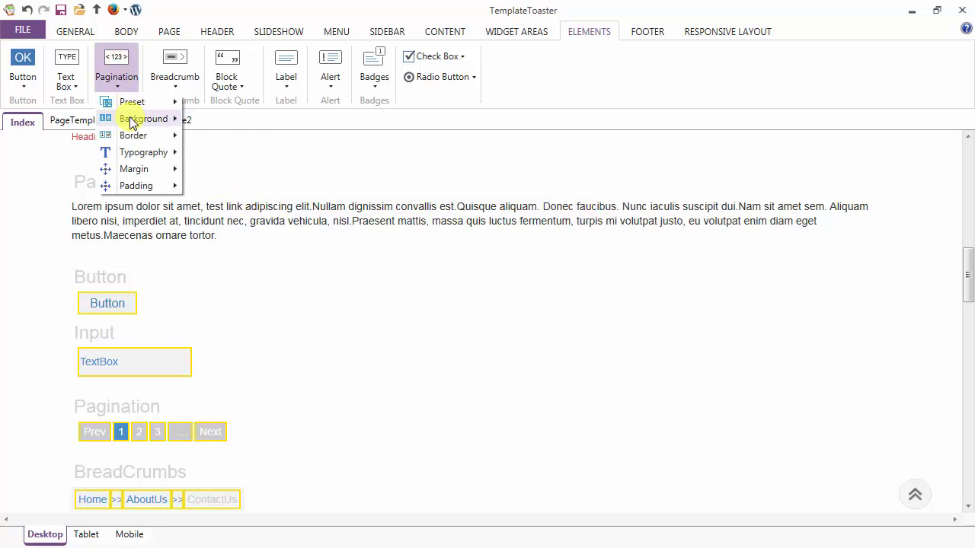
mouse_move(132, 122)
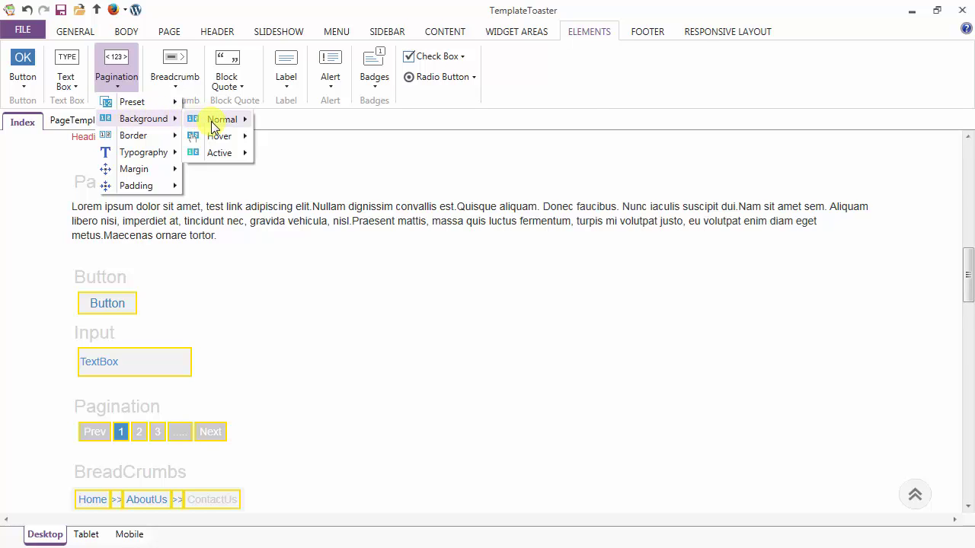
mouse_move(216, 125)
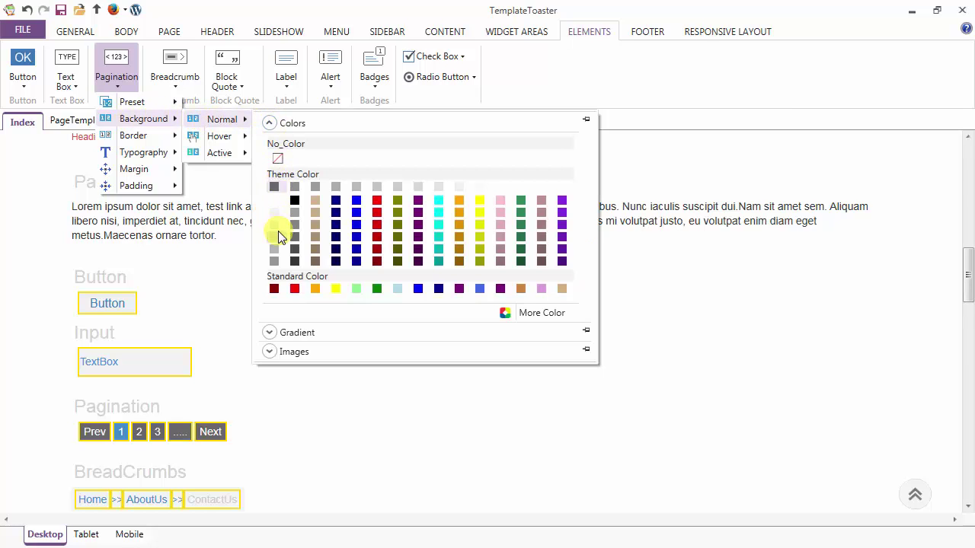
click(274, 252)
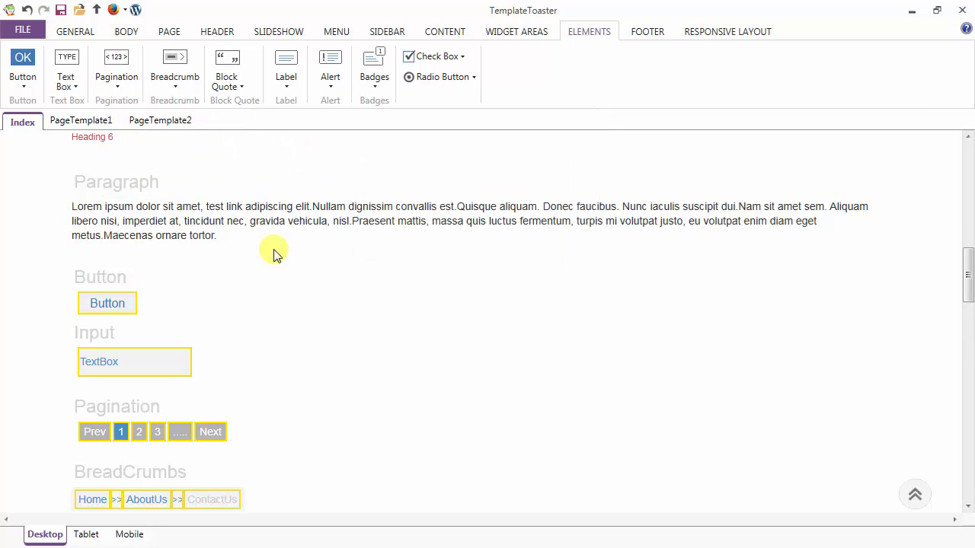
Step: Set the pagination's hover background to blue #428BCA by sampling the active page number
click(115, 67)
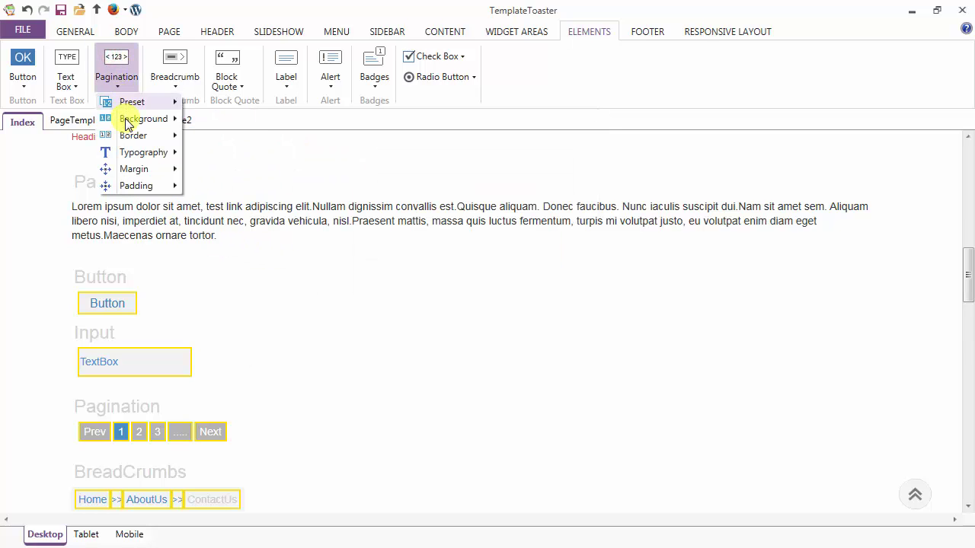
mouse_move(223, 143)
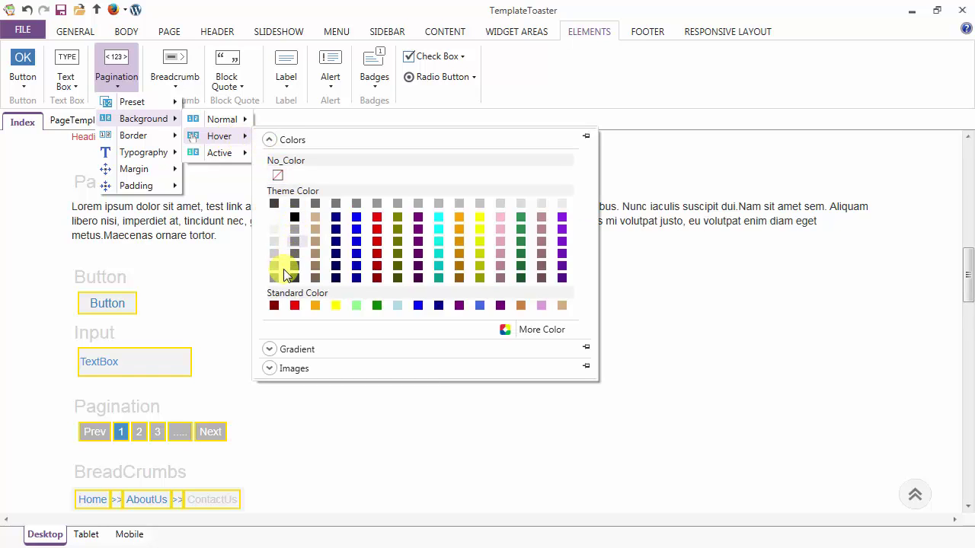
click(536, 332)
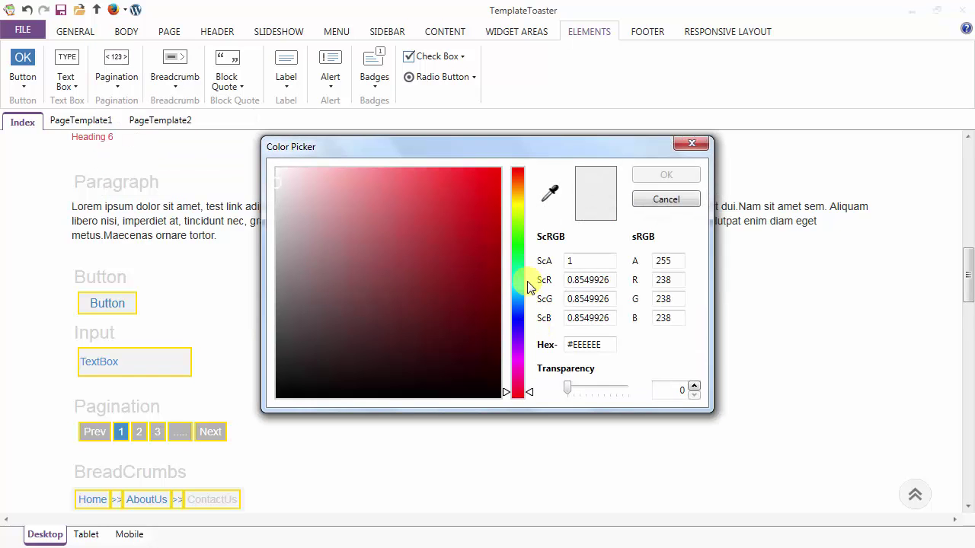
click(550, 193)
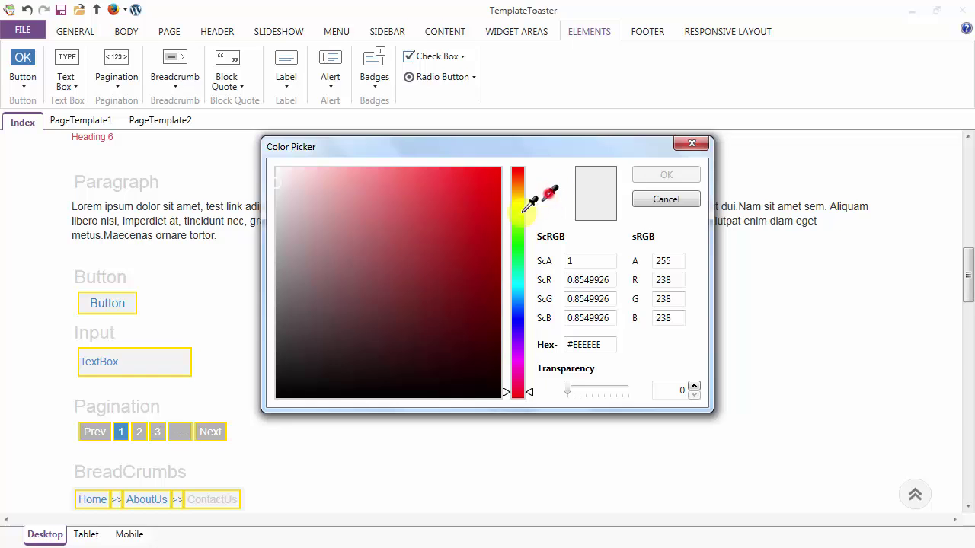
click(122, 433)
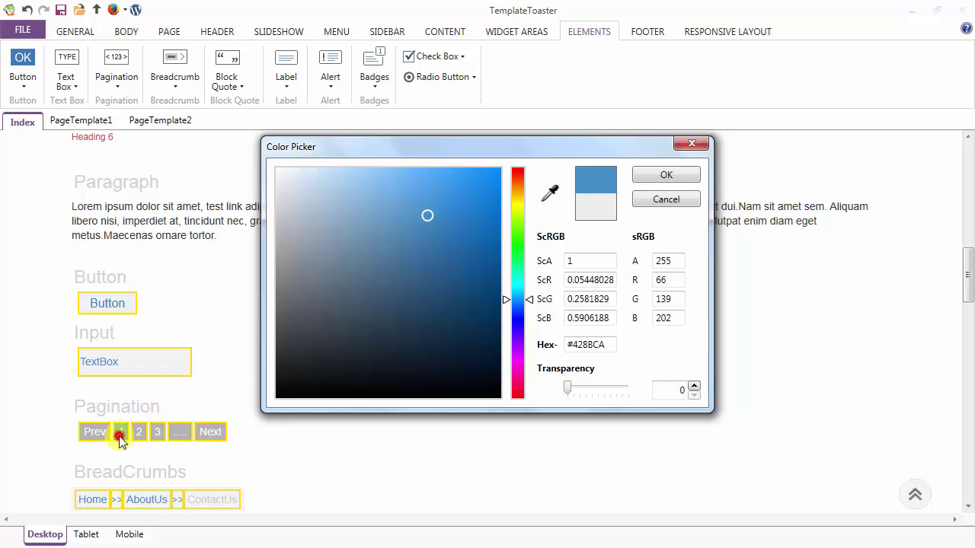
click(669, 174)
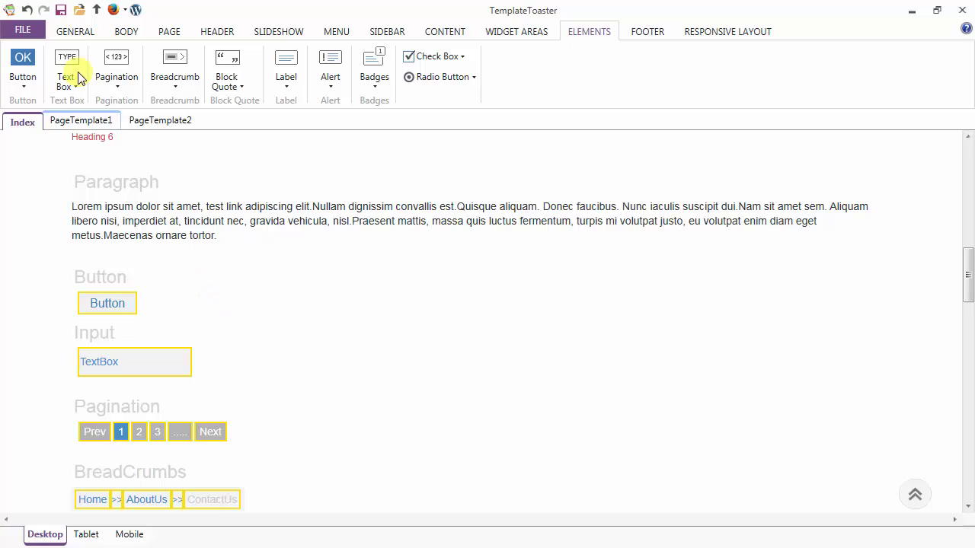
Step: Set the pagination's active background to the custom dark blue #34546F
click(114, 70)
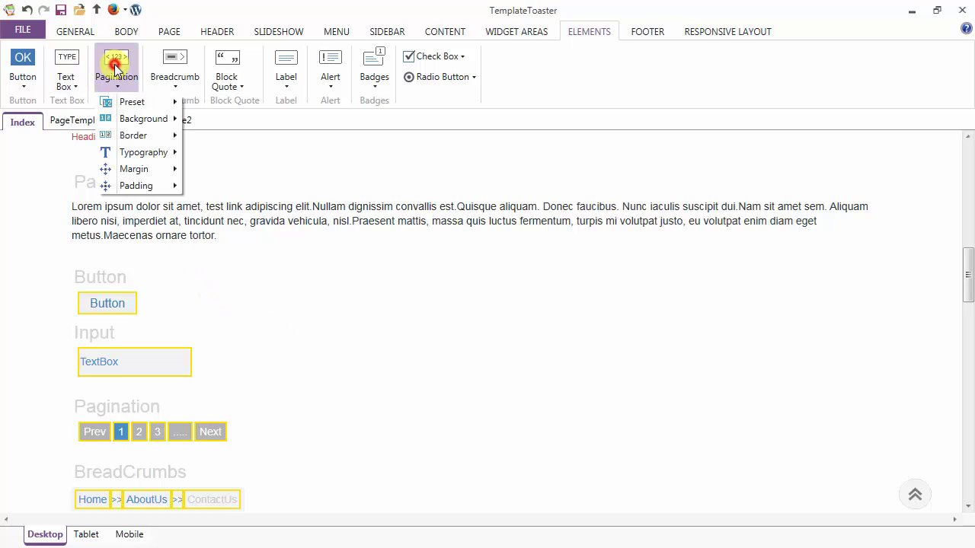
mouse_move(123, 120)
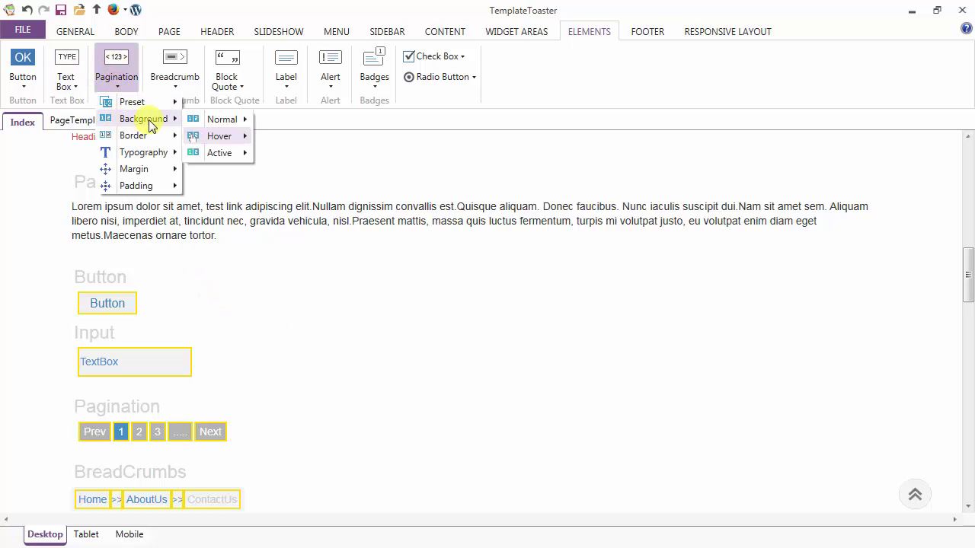
mouse_move(213, 155)
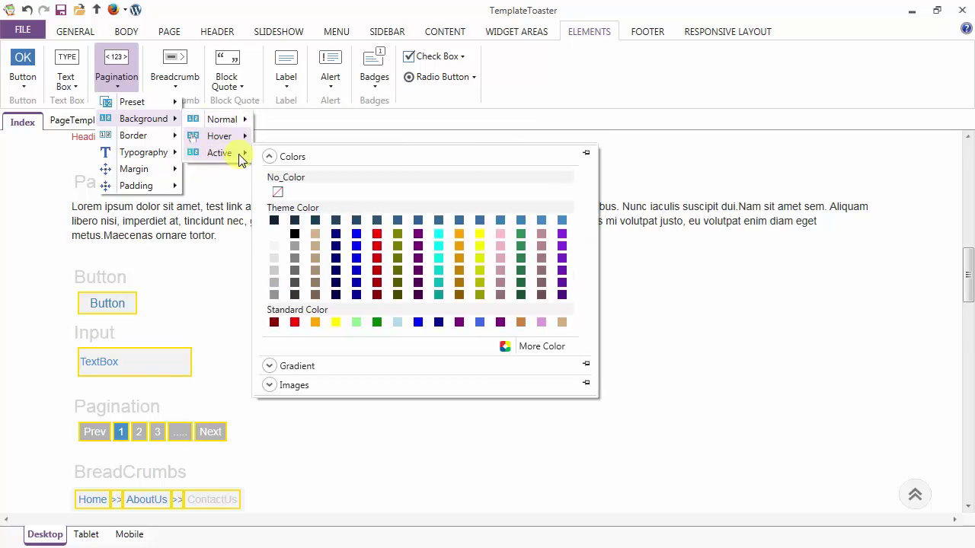
click(507, 366)
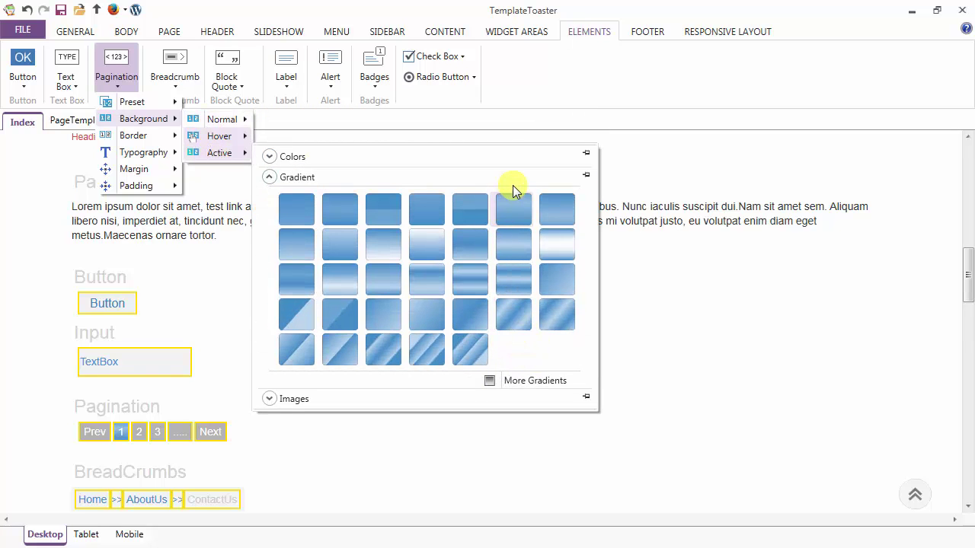
click(522, 158)
click(528, 222)
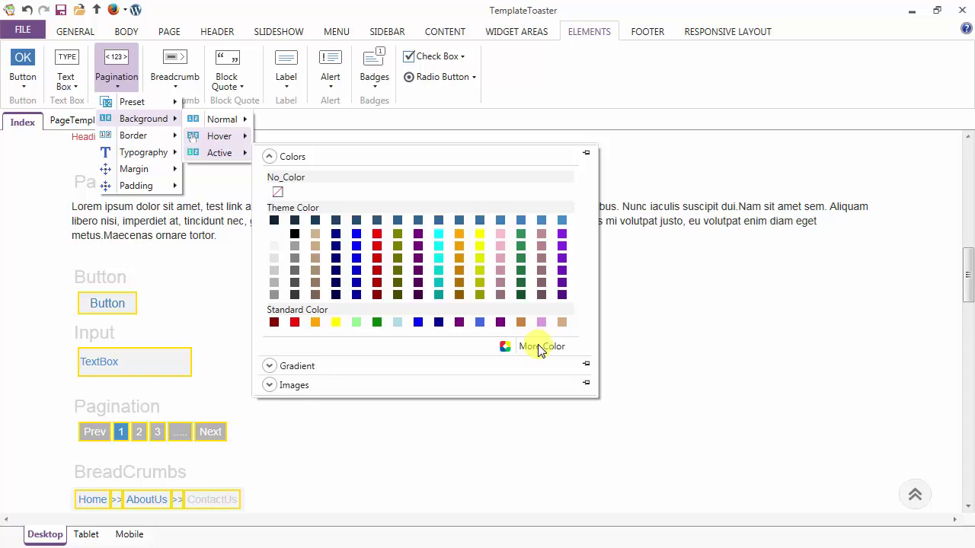
click(537, 346)
click(394, 297)
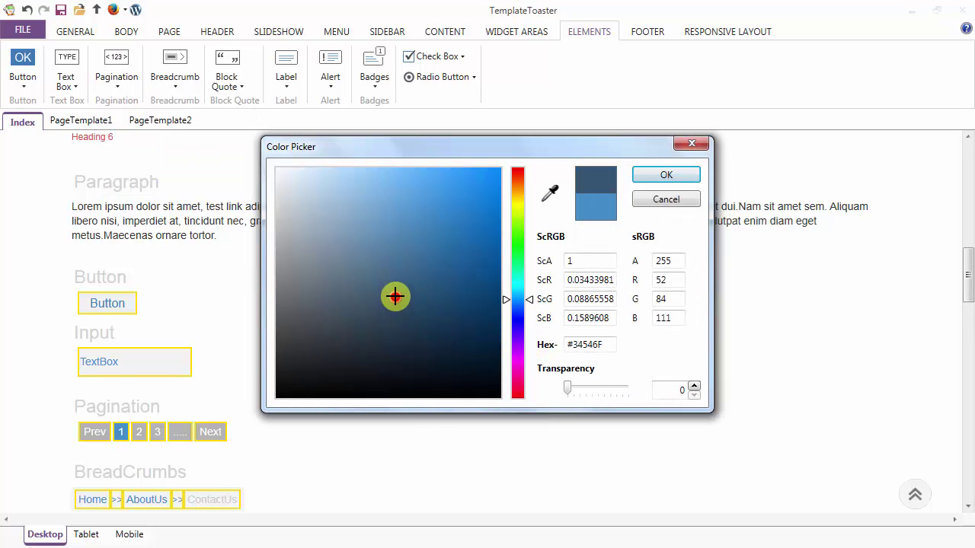
click(667, 177)
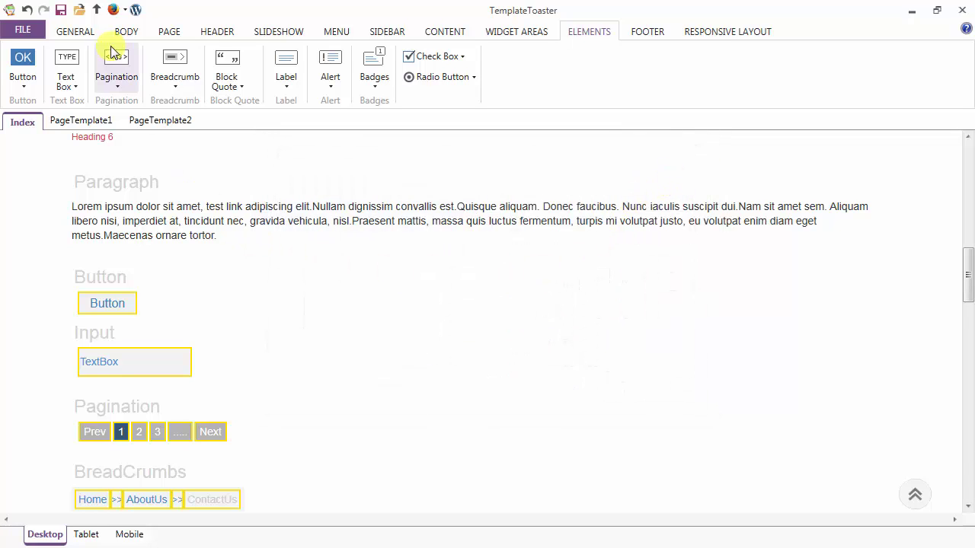
Step: Give the pagination's normal border a 1 px thickness and the royal blue standard color
click(116, 76)
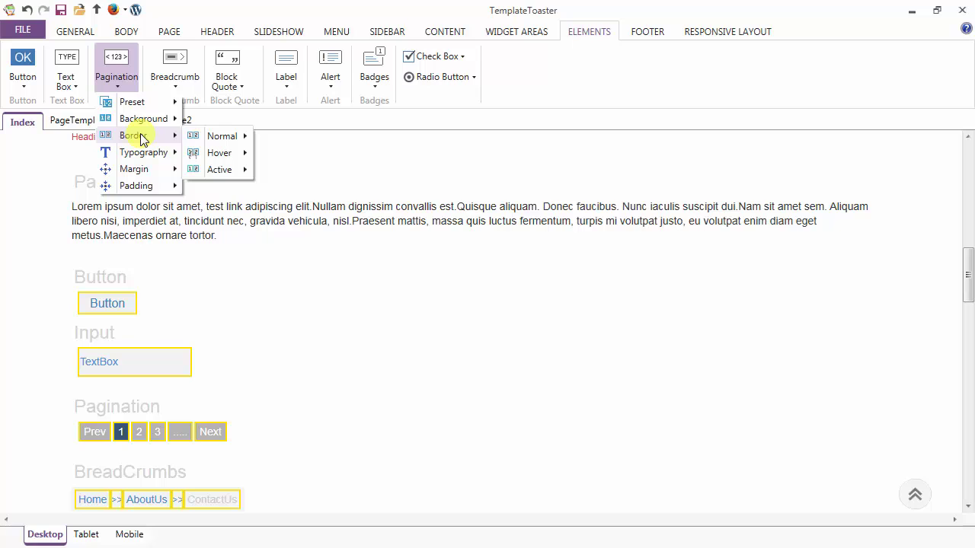
mouse_move(221, 141)
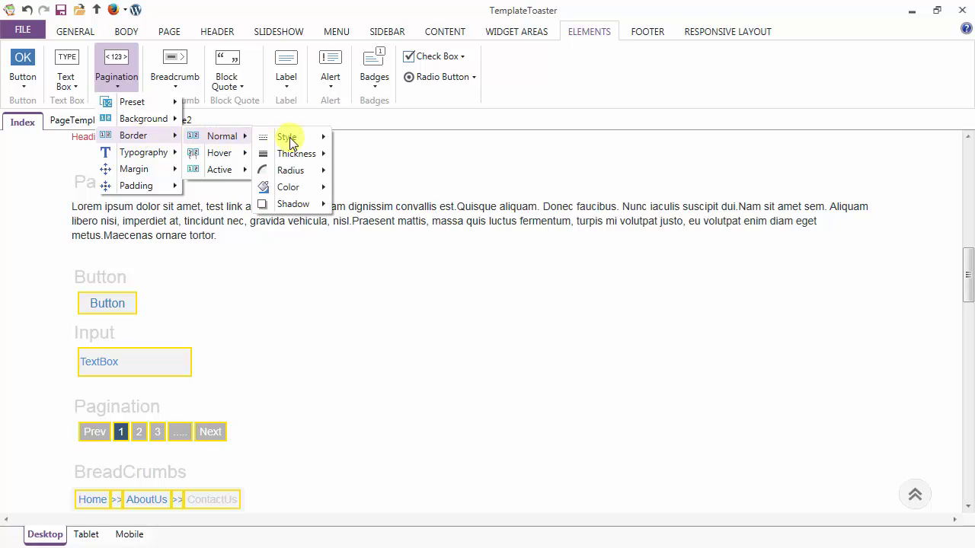
mouse_move(302, 144)
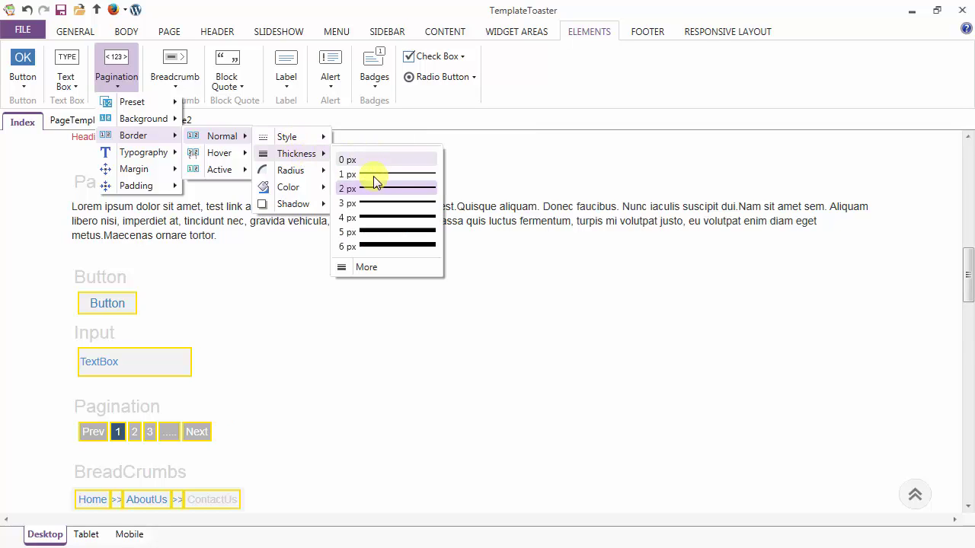
click(374, 175)
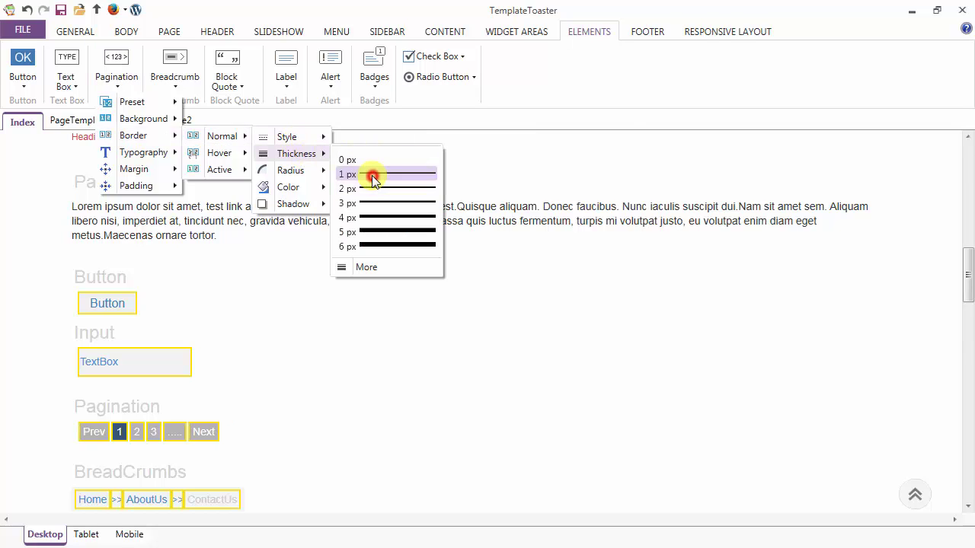
click(116, 72)
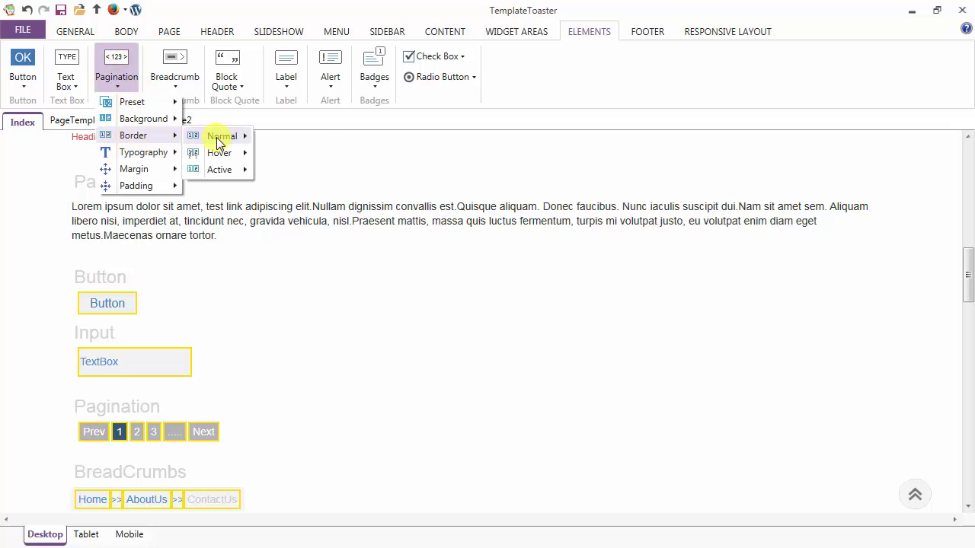
mouse_move(292, 174)
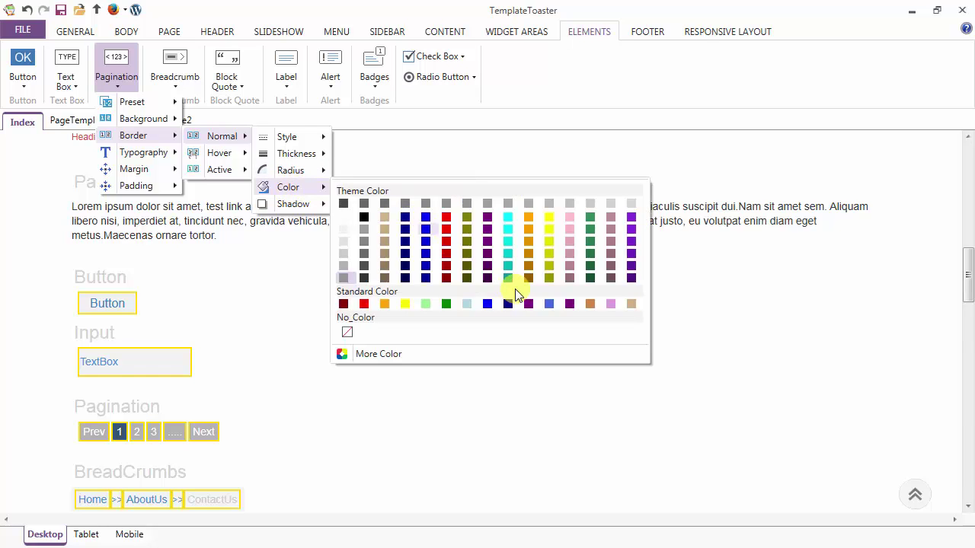
click(550, 307)
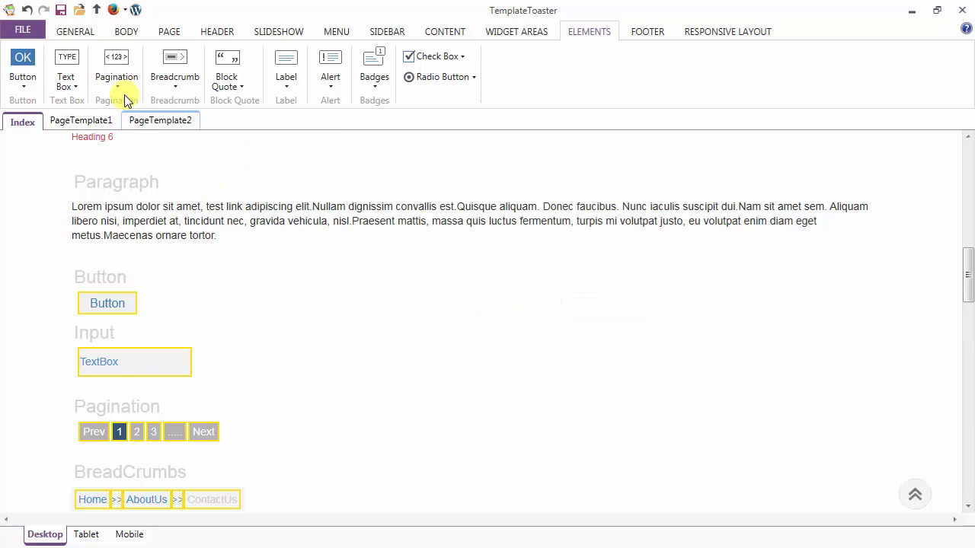
Step: Set the pagination's hover border color to the royal blue standard color
click(110, 73)
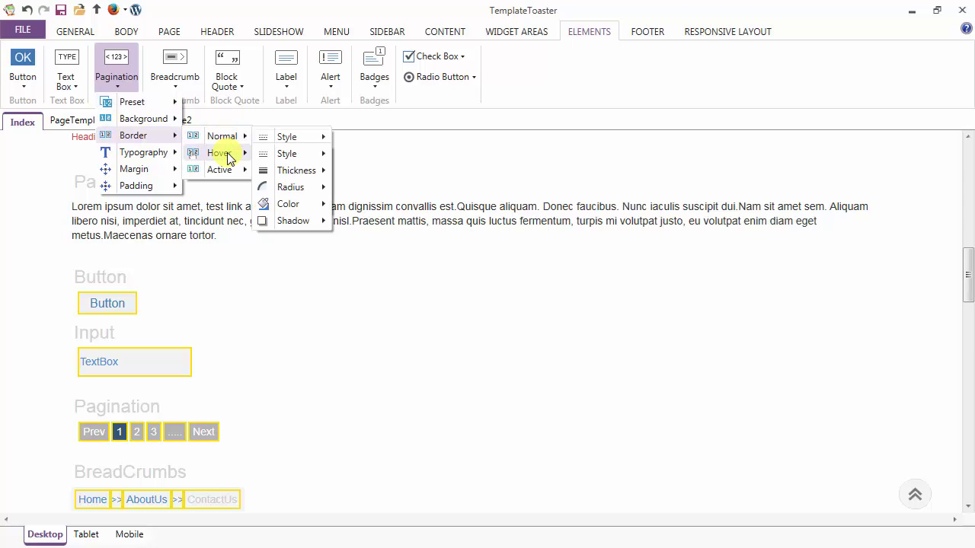
mouse_move(299, 160)
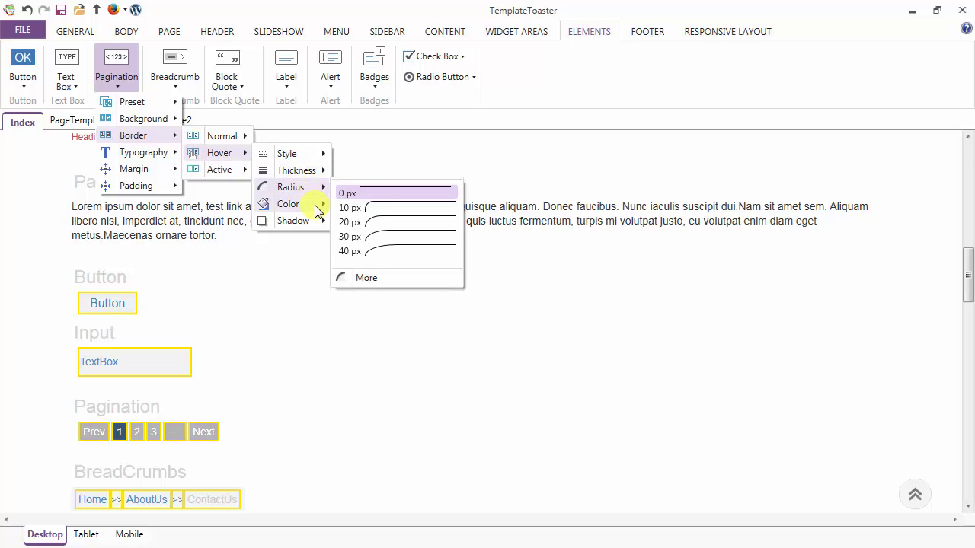
mouse_move(317, 209)
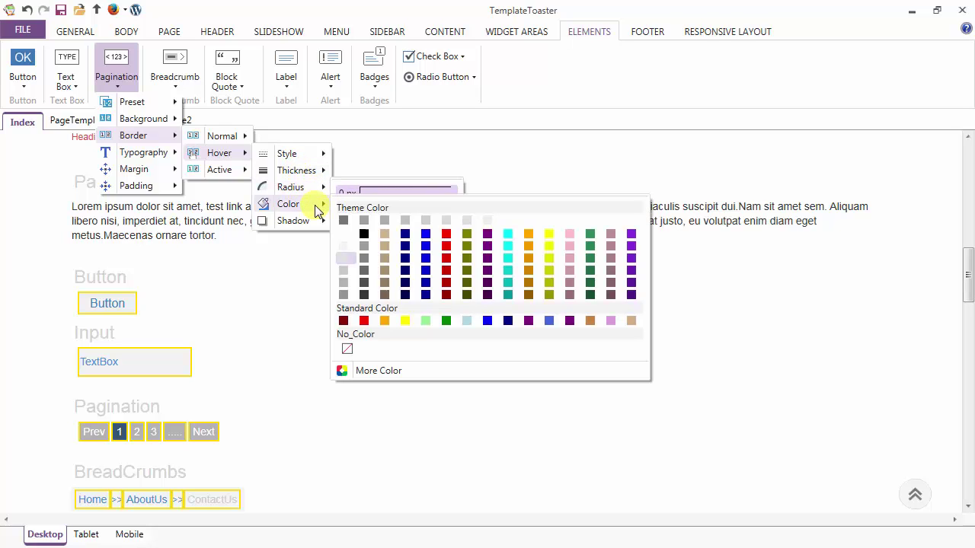
click(553, 323)
Step: Give the pagination's active border a 1 px thickness and the royal blue standard color
click(115, 77)
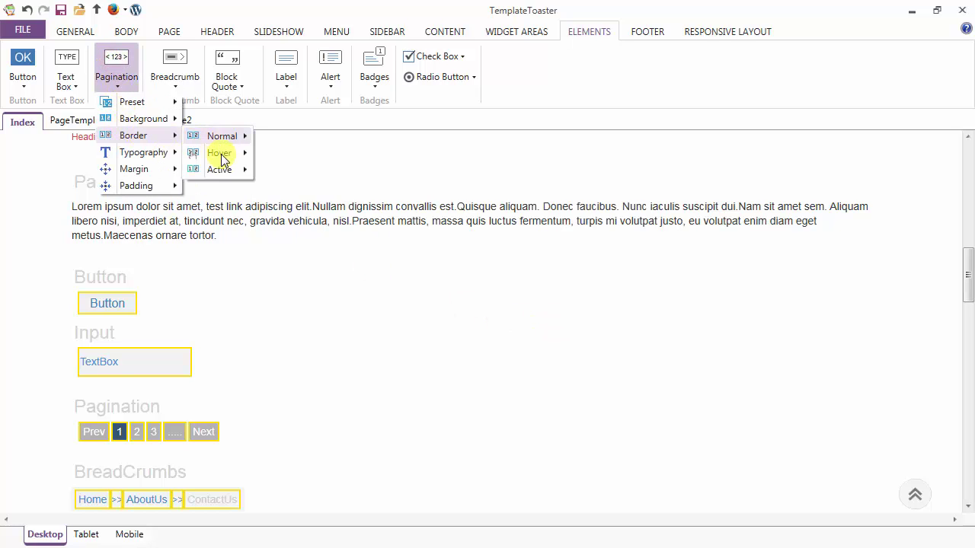
mouse_move(220, 173)
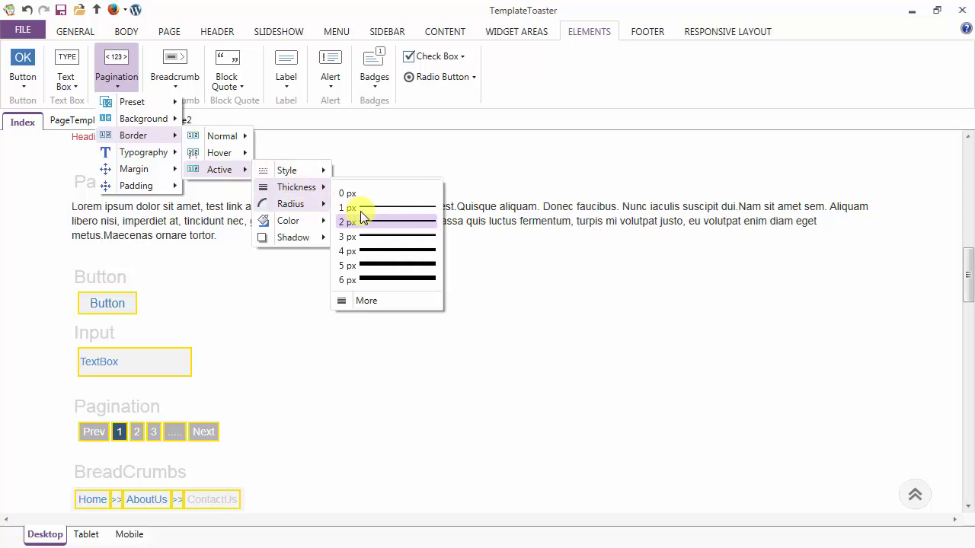
click(374, 210)
click(118, 73)
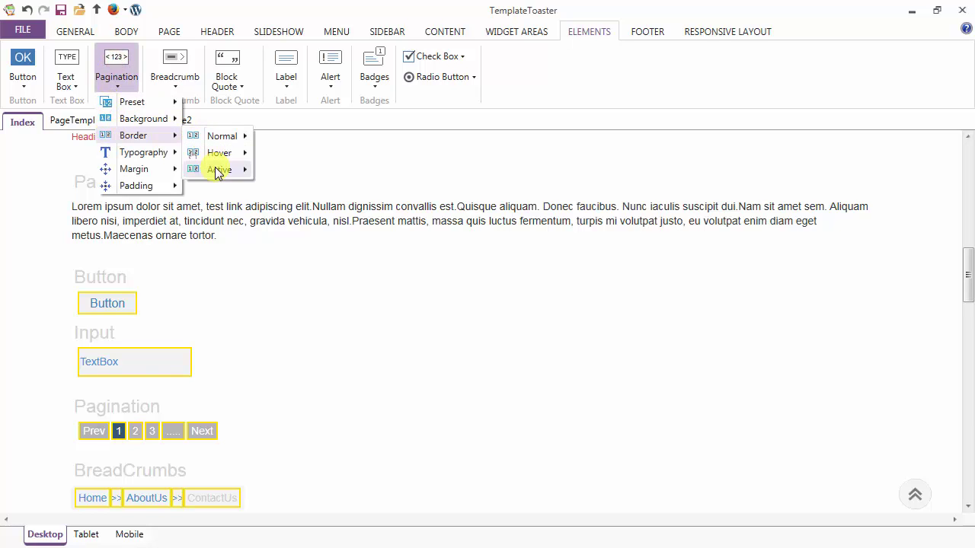
mouse_move(227, 175)
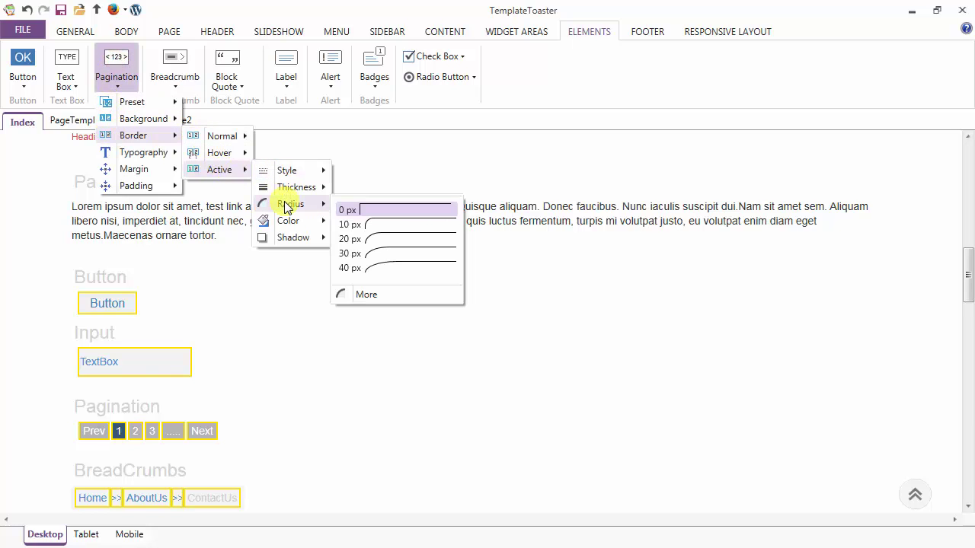
mouse_move(288, 223)
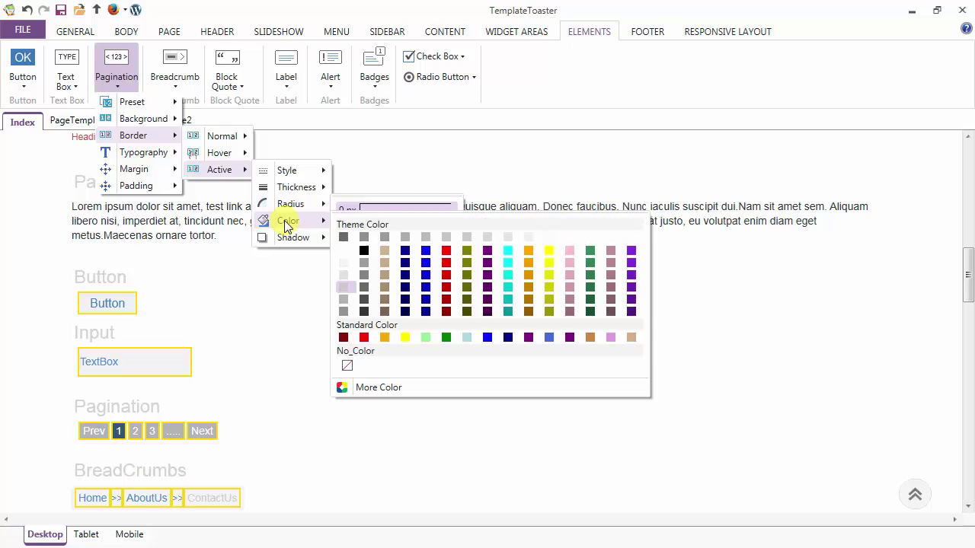
click(551, 338)
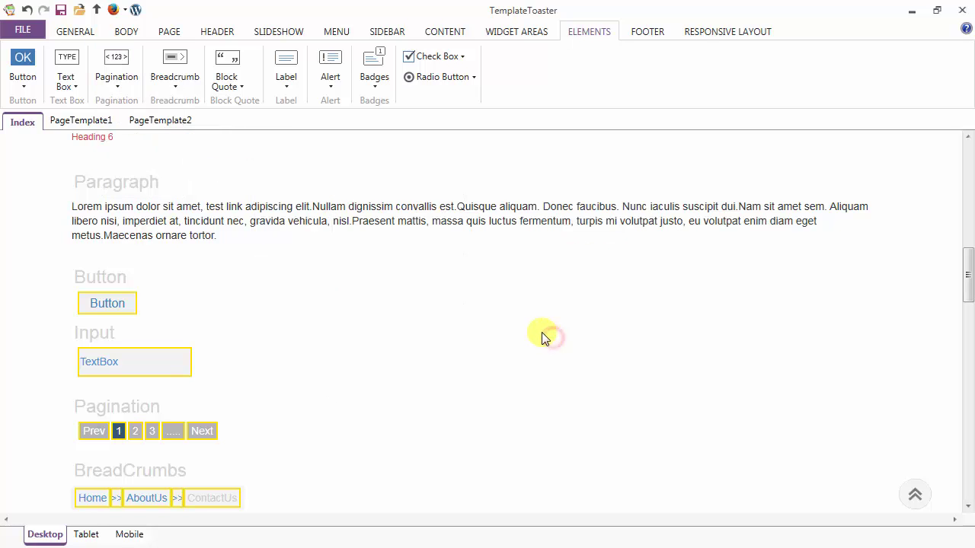
Step: Review the pagination's normal typography options and set the hover font size to 14
click(122, 67)
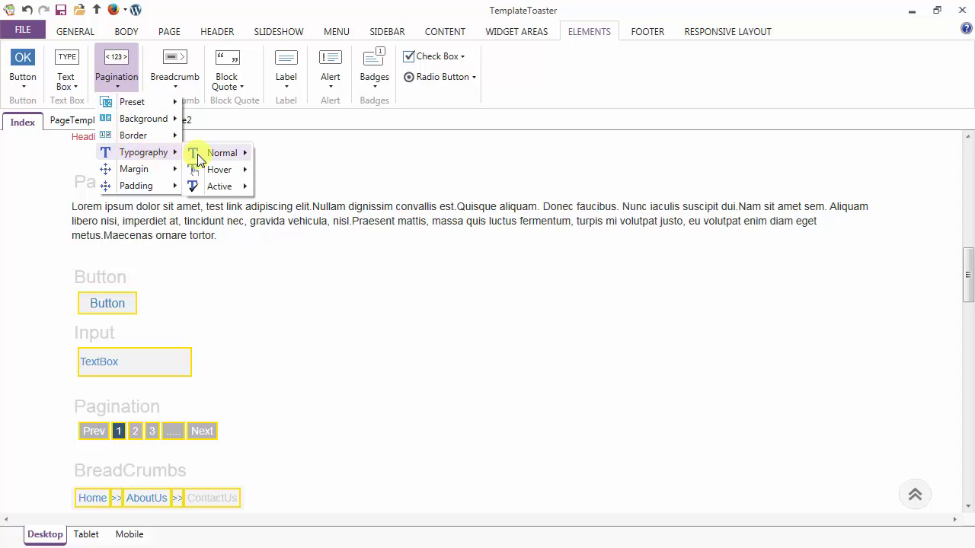
mouse_move(211, 160)
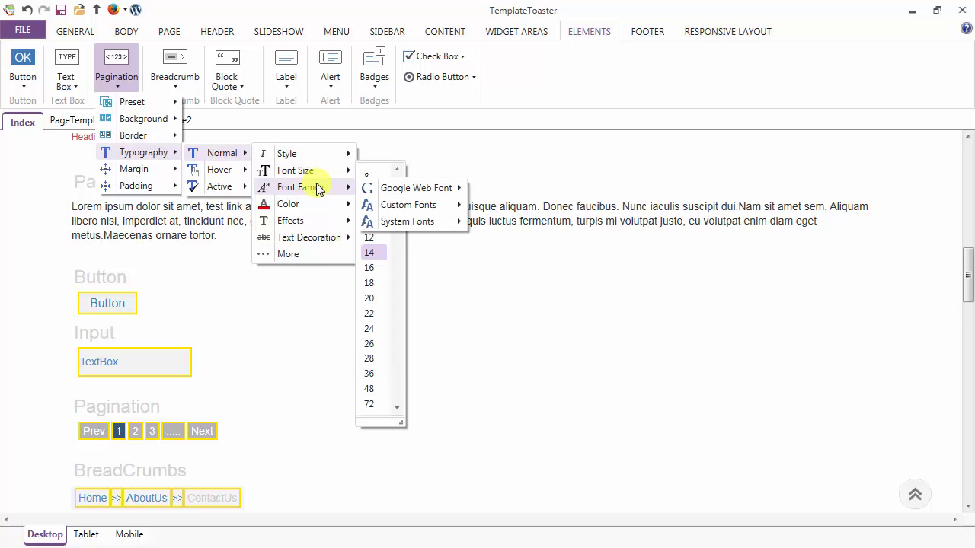
mouse_move(318, 210)
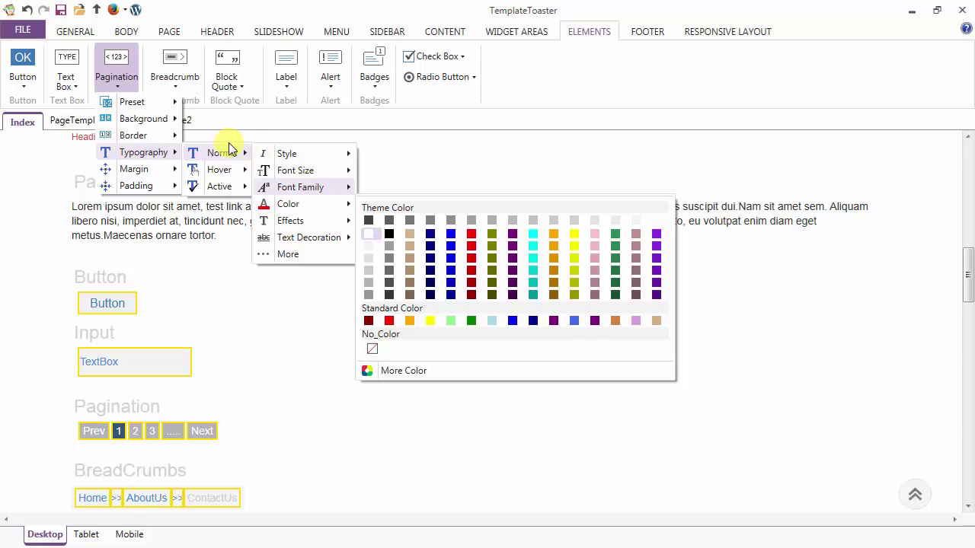
click(221, 173)
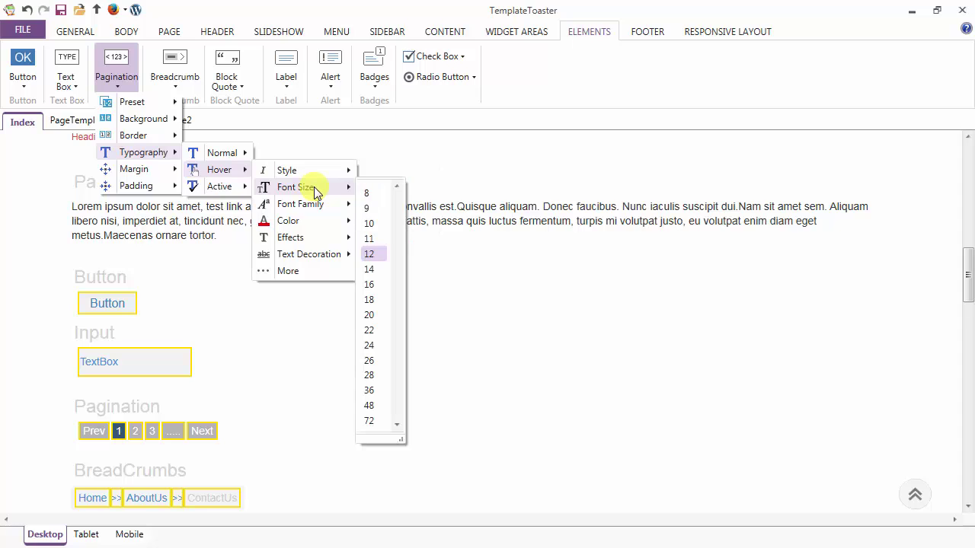
click(373, 272)
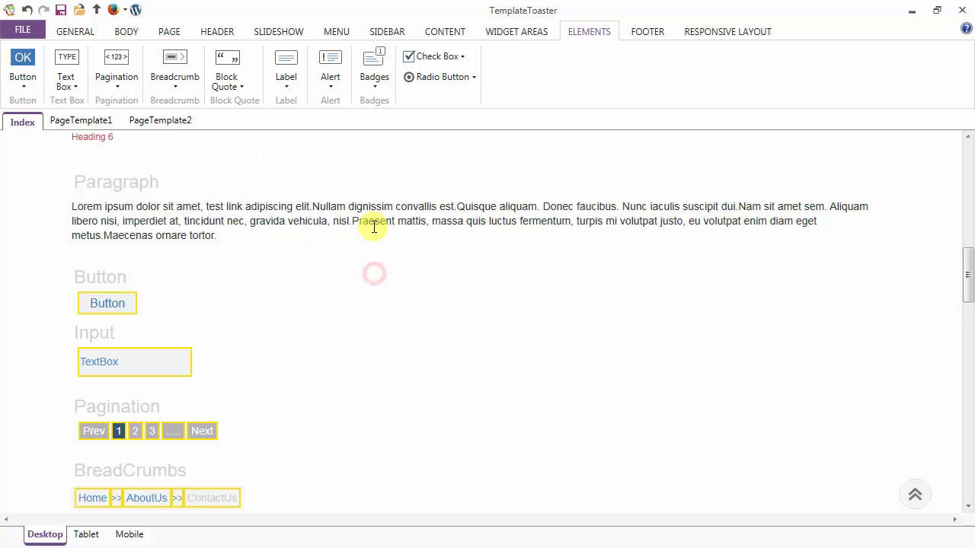
Step: Examine the pagination's hover and active typography options, including style, font size, font family, color and text decoration
click(115, 67)
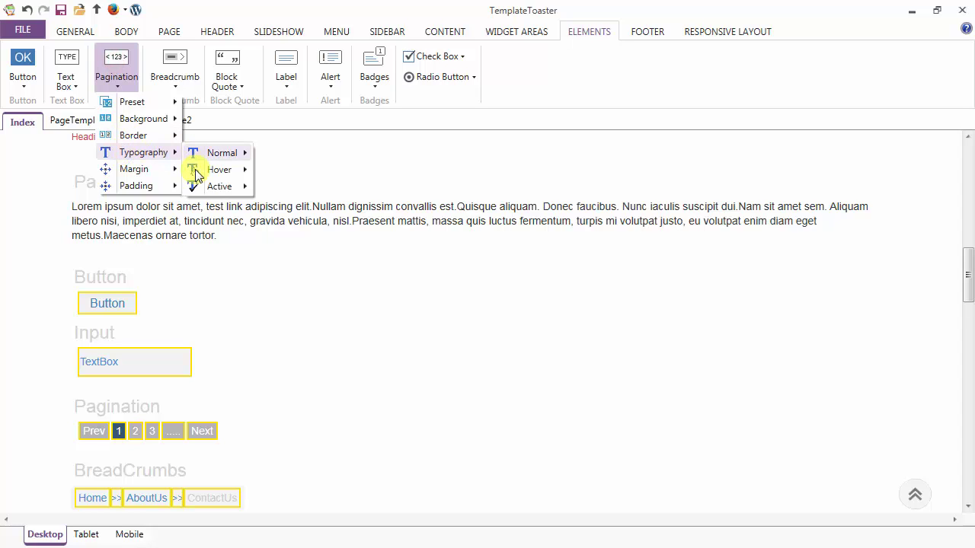
mouse_move(196, 174)
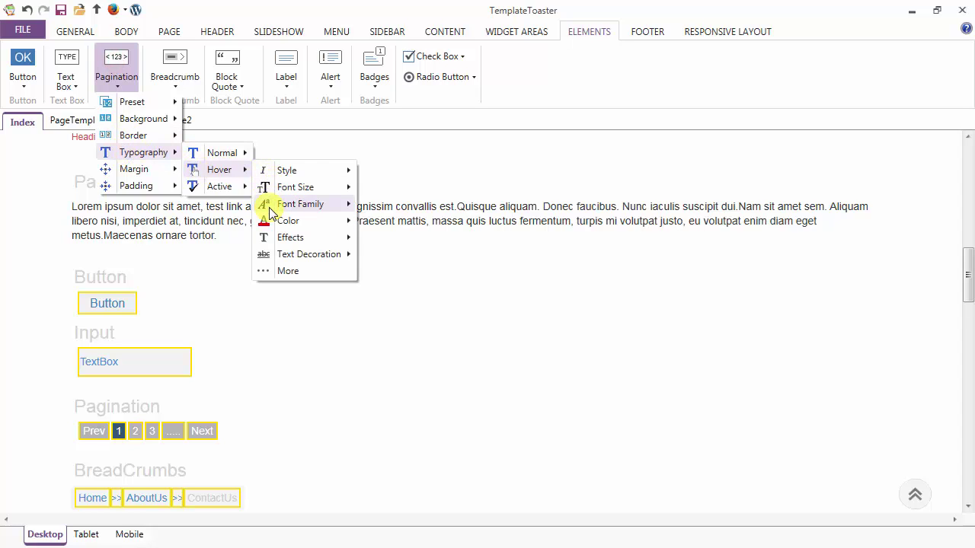
mouse_move(267, 203)
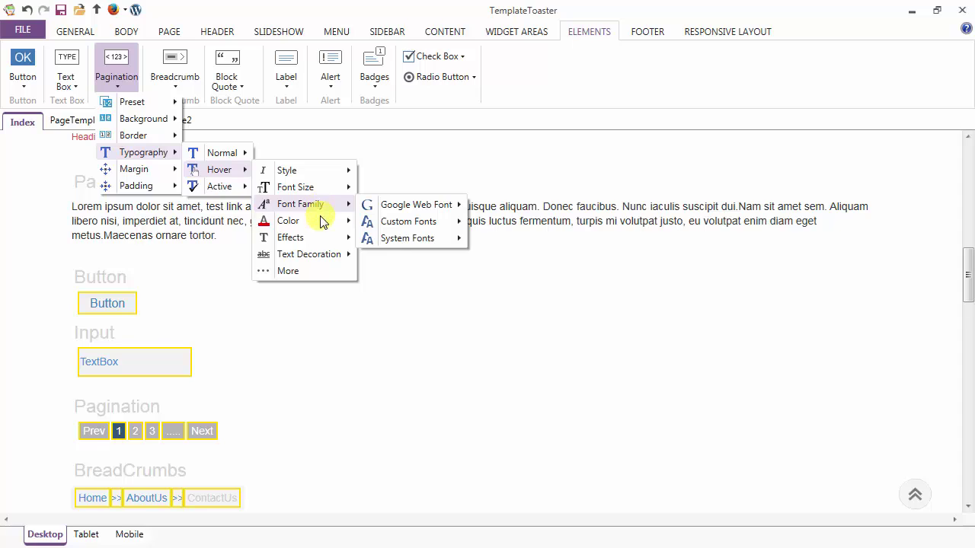
mouse_move(320, 225)
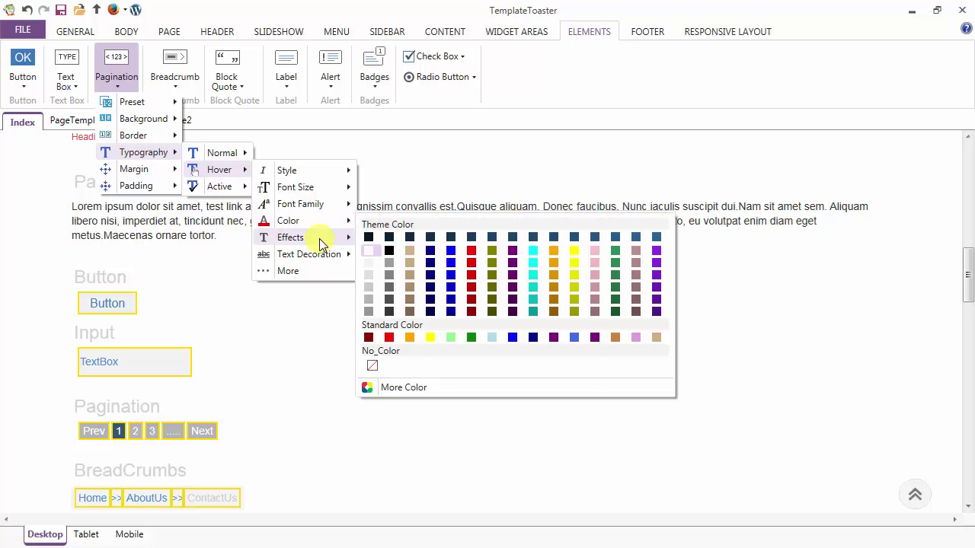
mouse_move(316, 256)
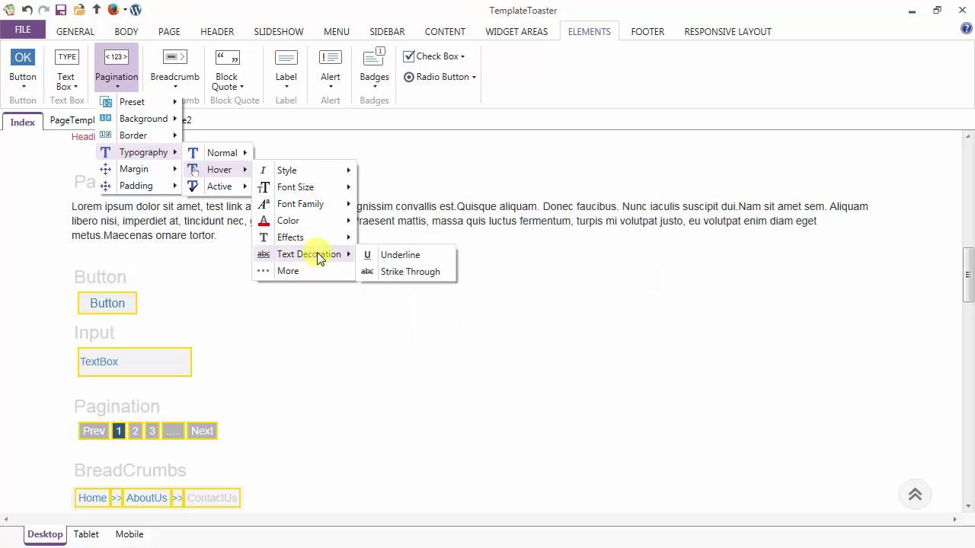
mouse_move(224, 191)
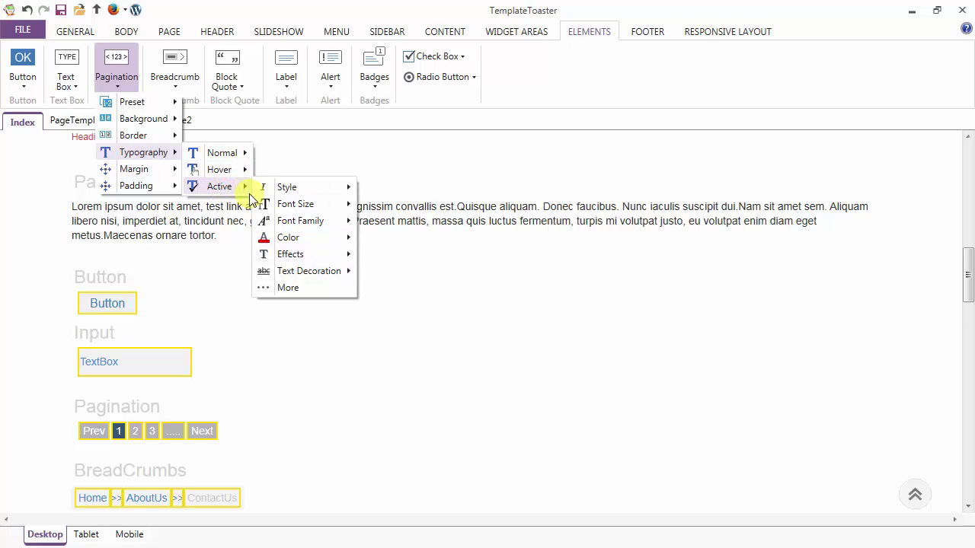
mouse_move(323, 195)
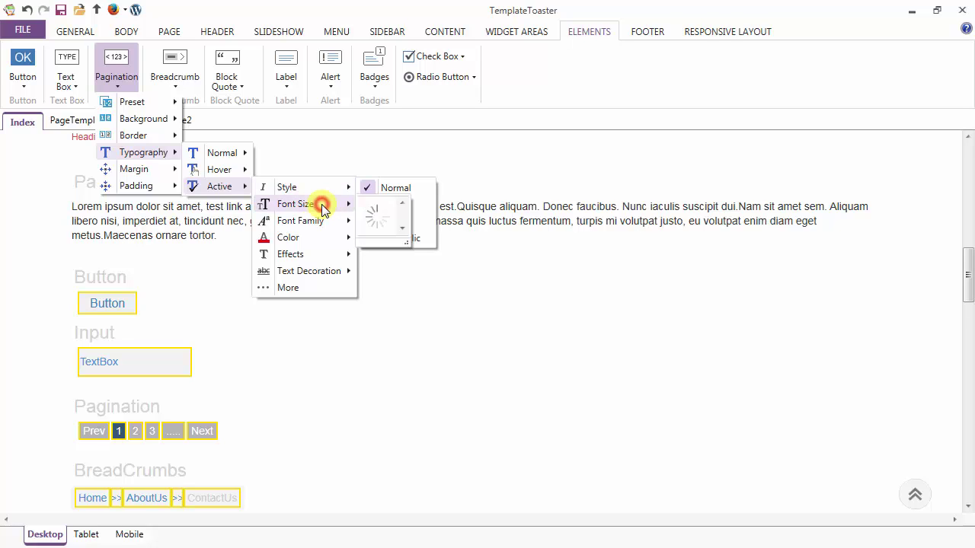
mouse_move(322, 209)
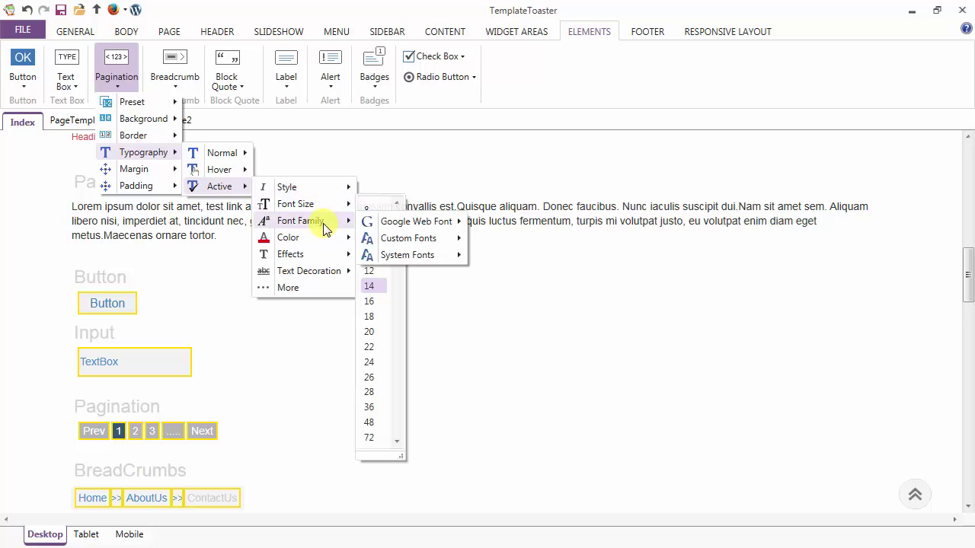
mouse_move(322, 242)
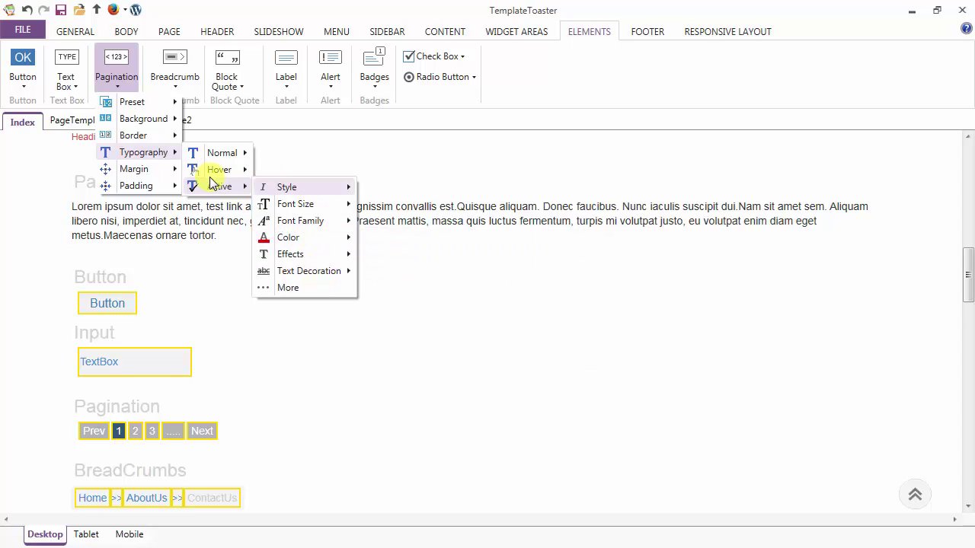
click(143, 152)
Step: Set the pagination's margin to 2 on all four sides at once in the extended margin options
click(142, 169)
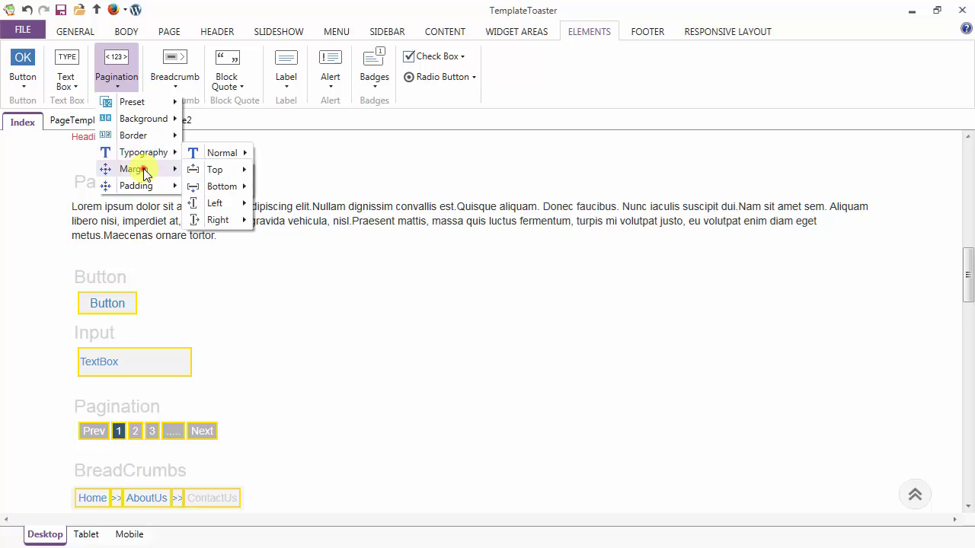
mouse_move(212, 169)
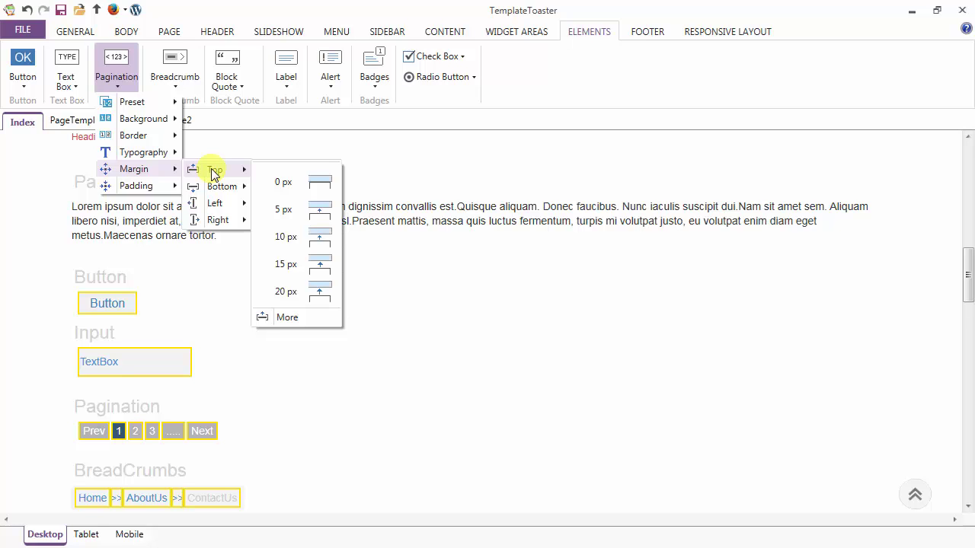
click(289, 318)
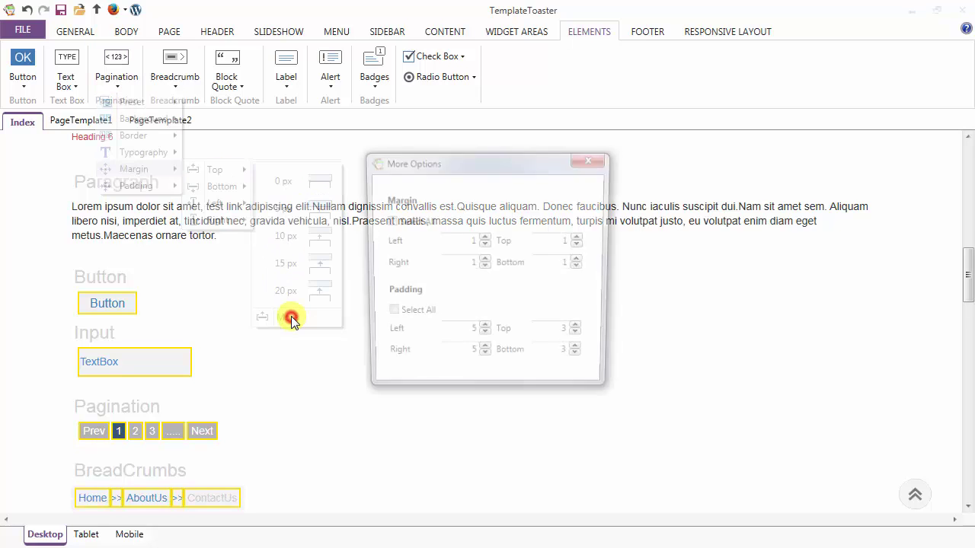
click(484, 237)
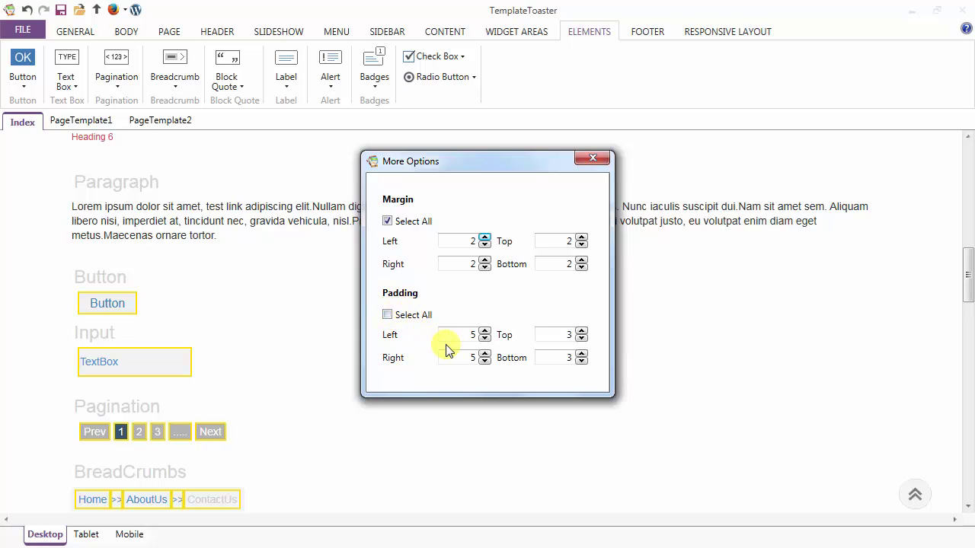
Step: Set the pagination's left and right padding to 10
click(484, 331)
click(485, 331)
click(484, 331)
click(485, 331)
click(484, 332)
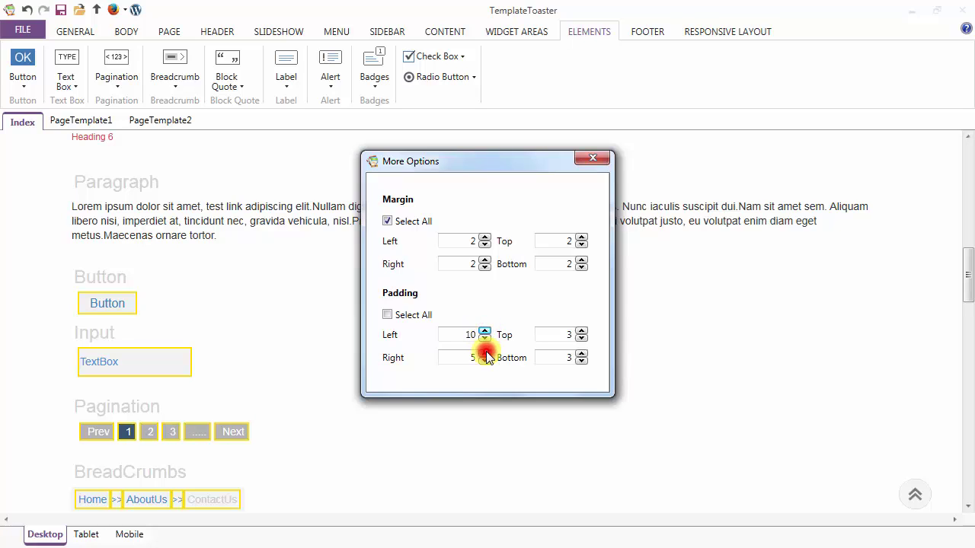
click(485, 354)
click(485, 355)
click(486, 354)
click(485, 355)
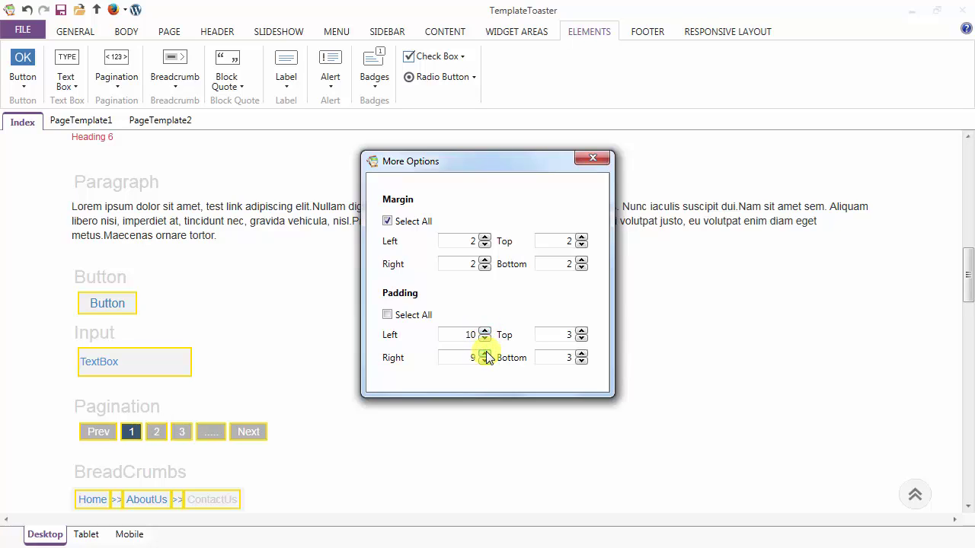
click(486, 354)
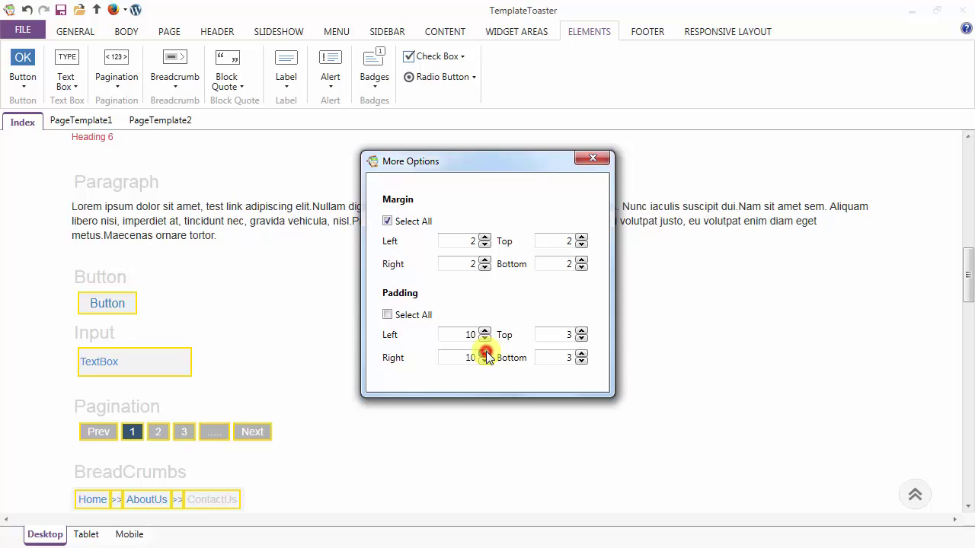
Step: Set the pagination's top and bottom padding to 5 and close the margin and padding options
click(581, 332)
click(581, 331)
click(581, 354)
click(581, 355)
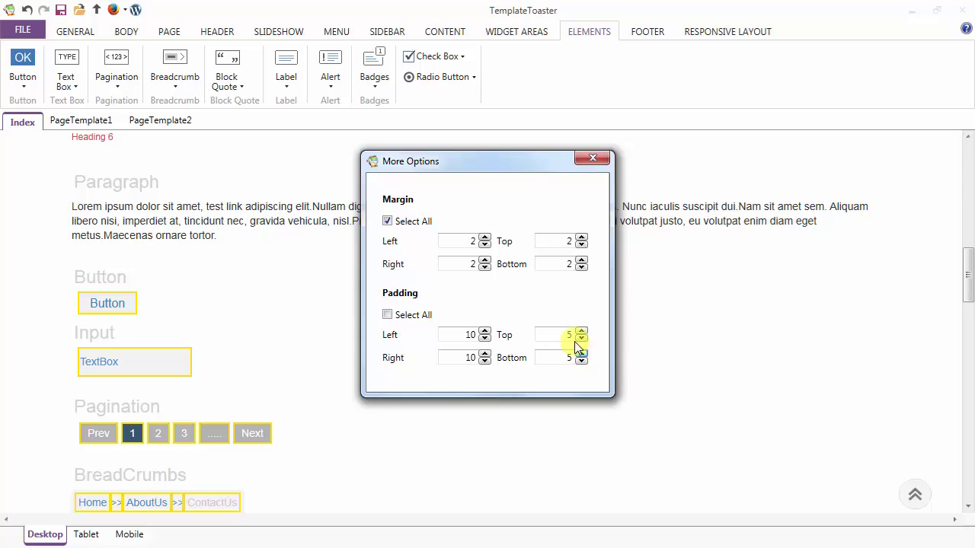
click(591, 160)
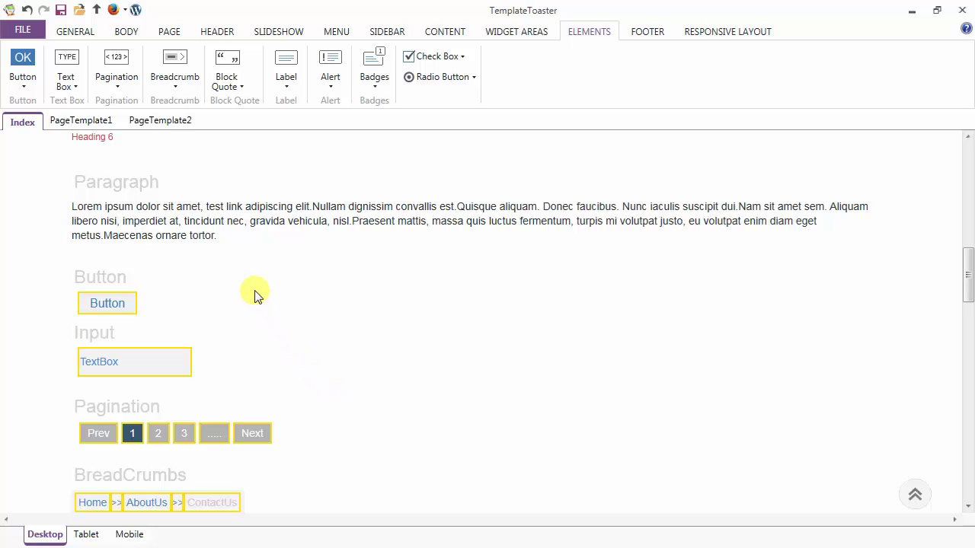
Step: Set the pagination's hover typography color to white from the theme colors
click(113, 72)
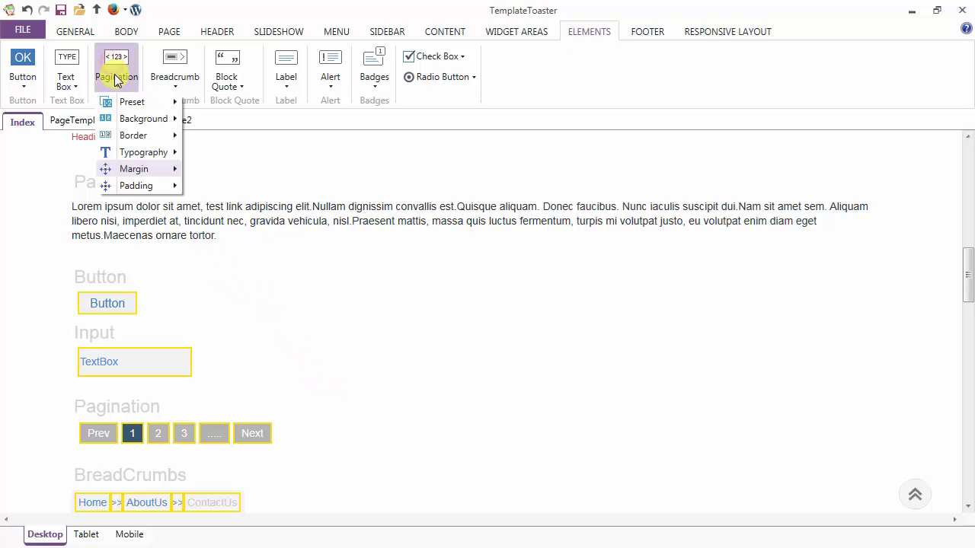
mouse_move(126, 138)
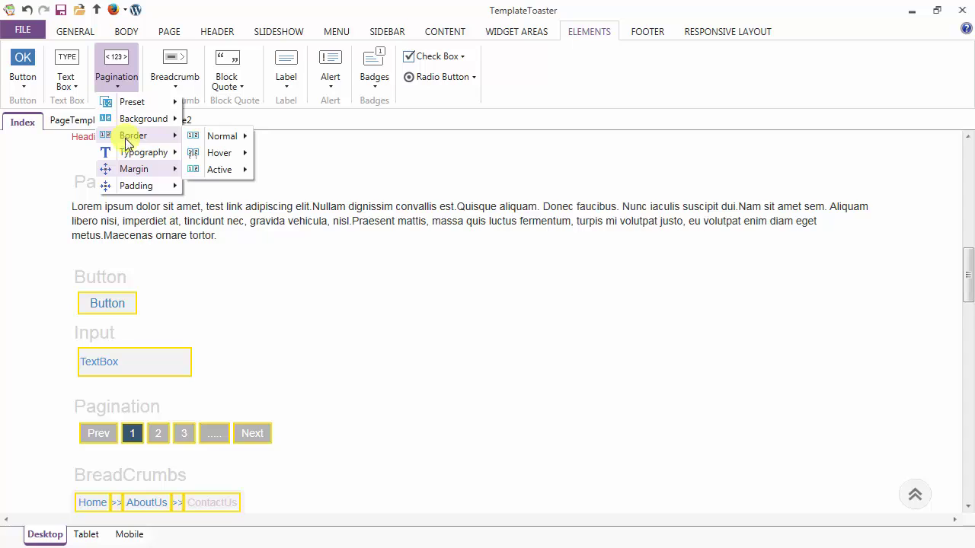
mouse_move(126, 156)
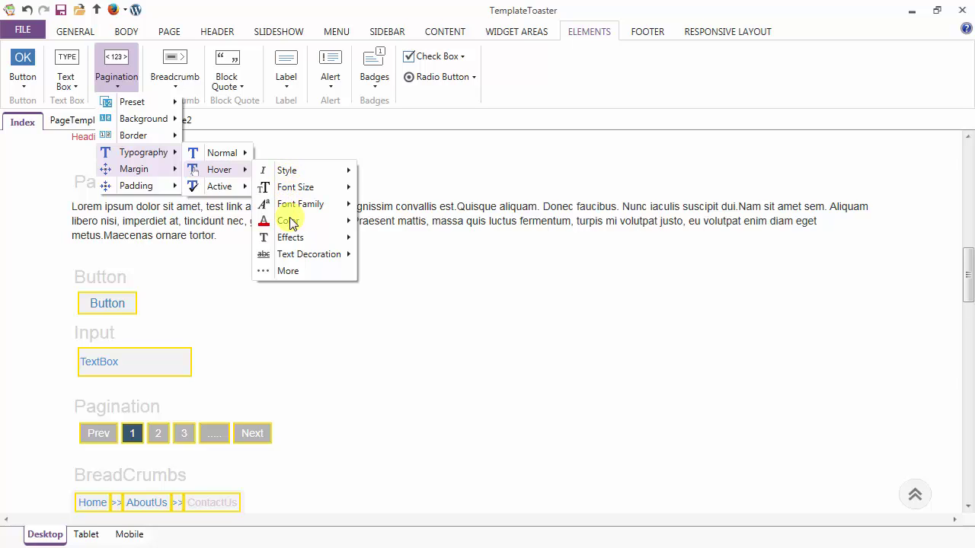
mouse_move(290, 220)
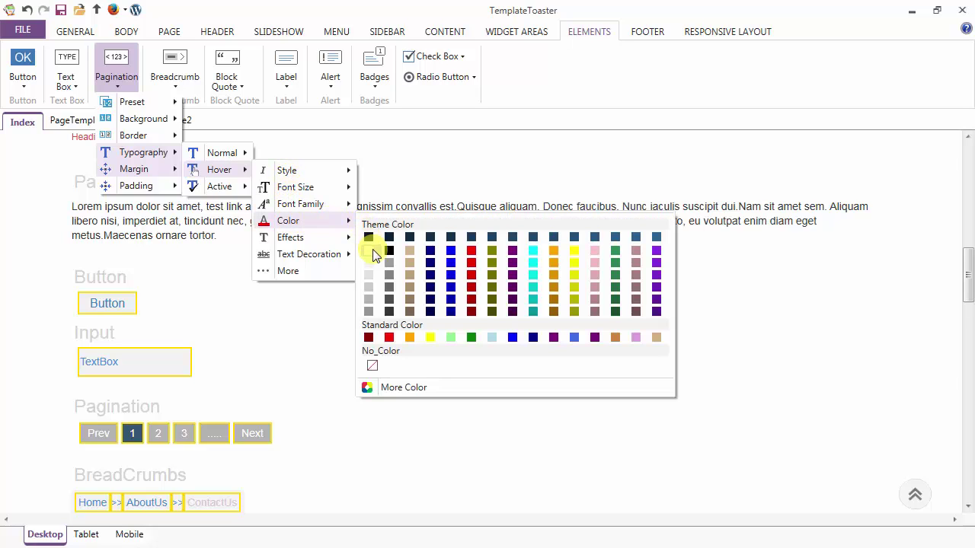
click(370, 262)
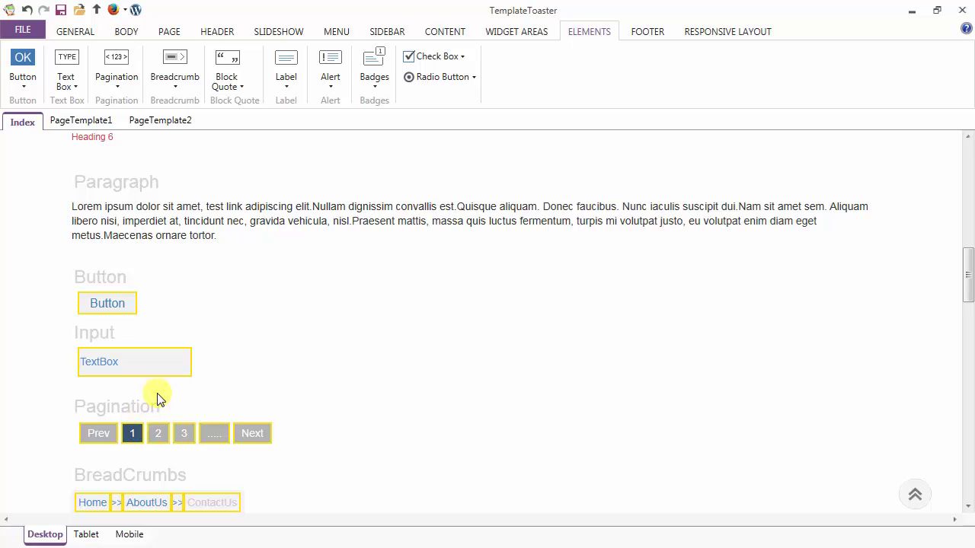
Step: Set the breadcrumb's background to light blue #5BC0DE by sampling the Info label's color with the eyedropper
click(174, 74)
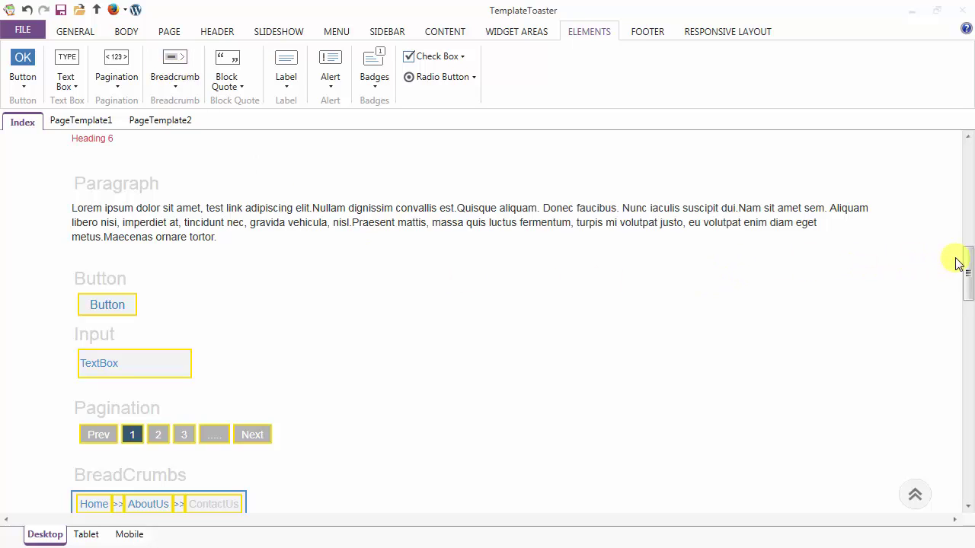
drag(968, 264, 967, 290)
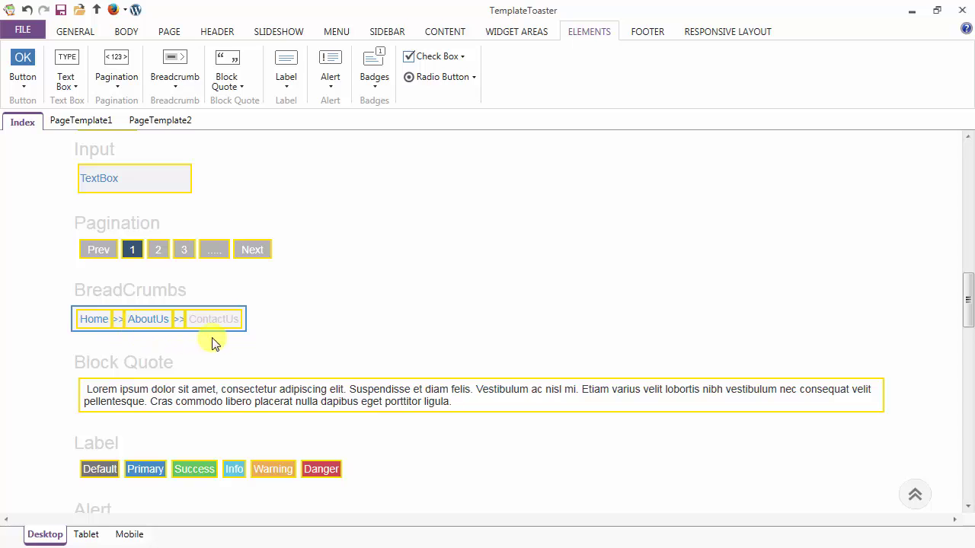
click(175, 73)
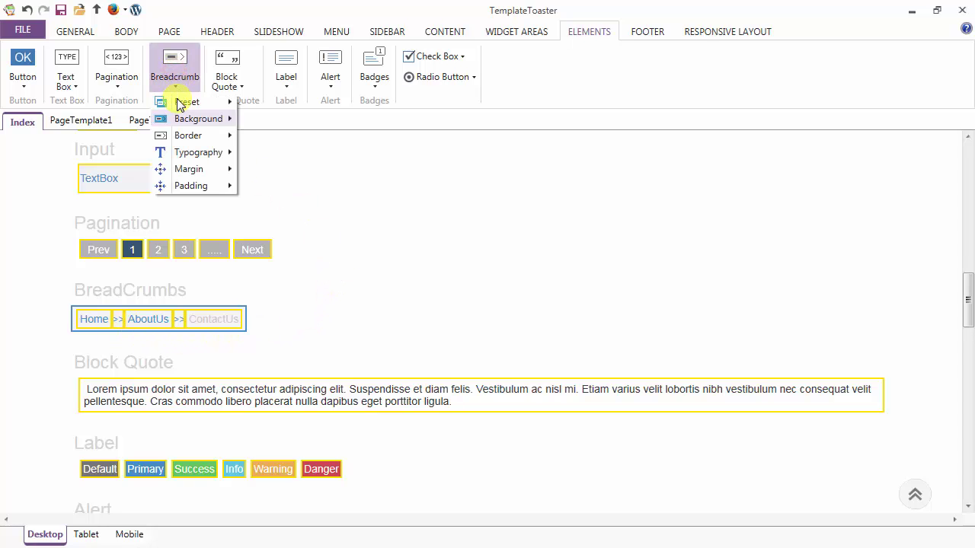
mouse_move(180, 105)
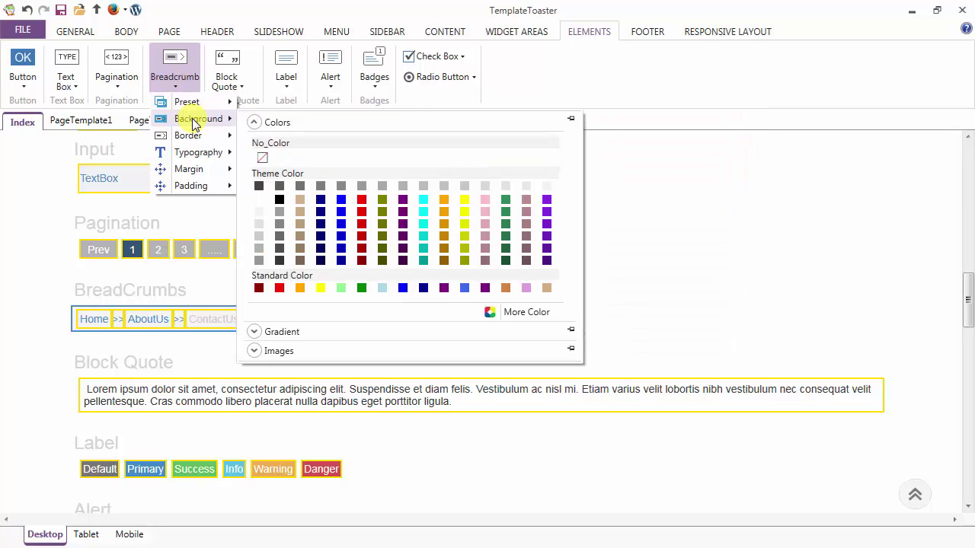
click(515, 315)
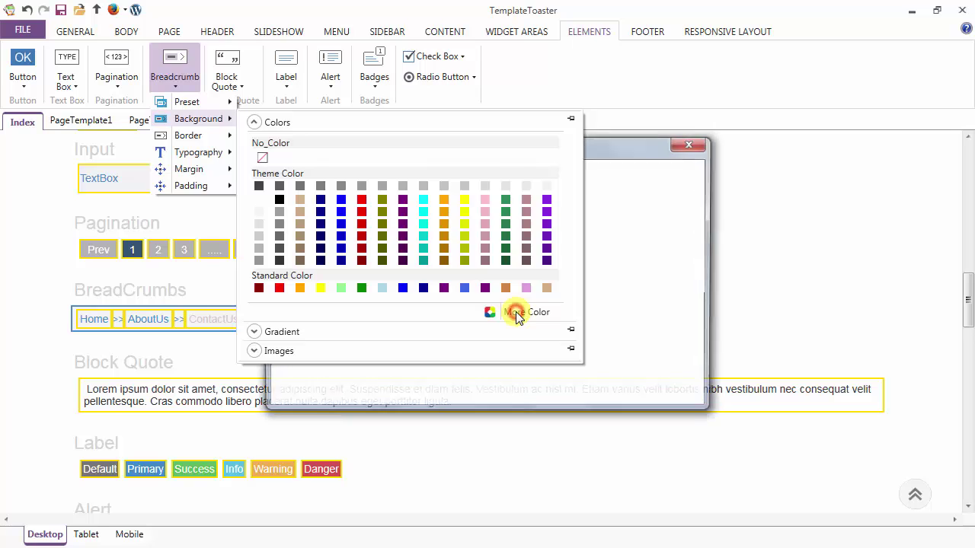
click(554, 187)
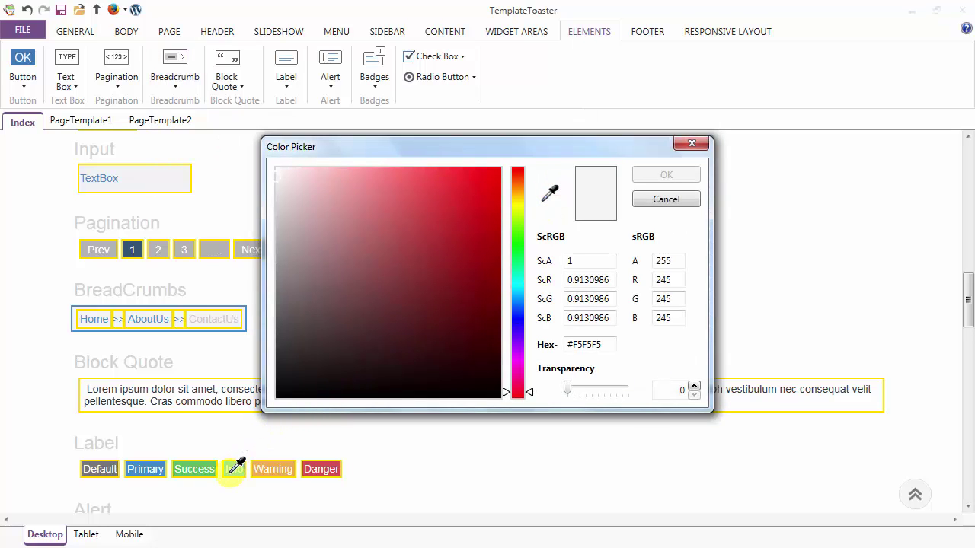
click(236, 466)
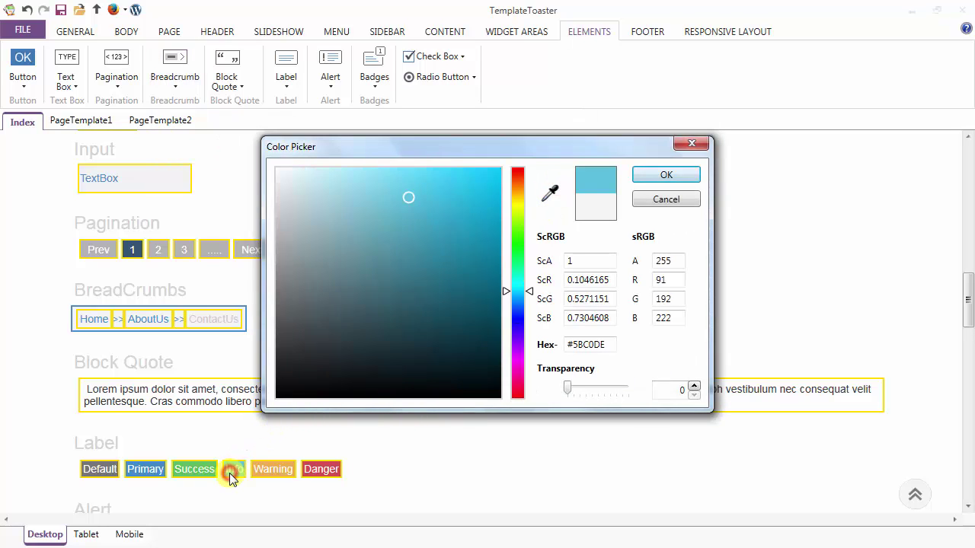
click(655, 176)
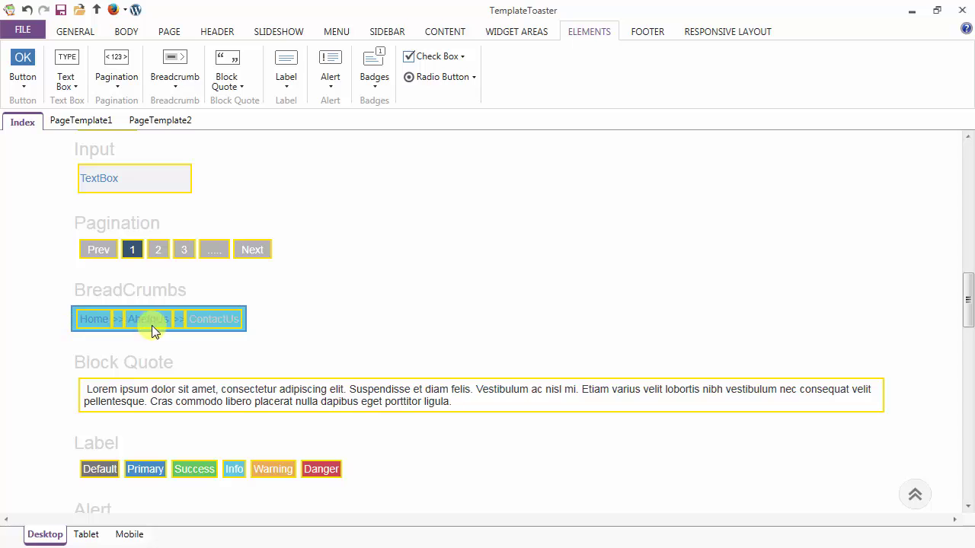
Step: Give the breadcrumb a 1 px border and color it royal blue from the standard colors
click(174, 75)
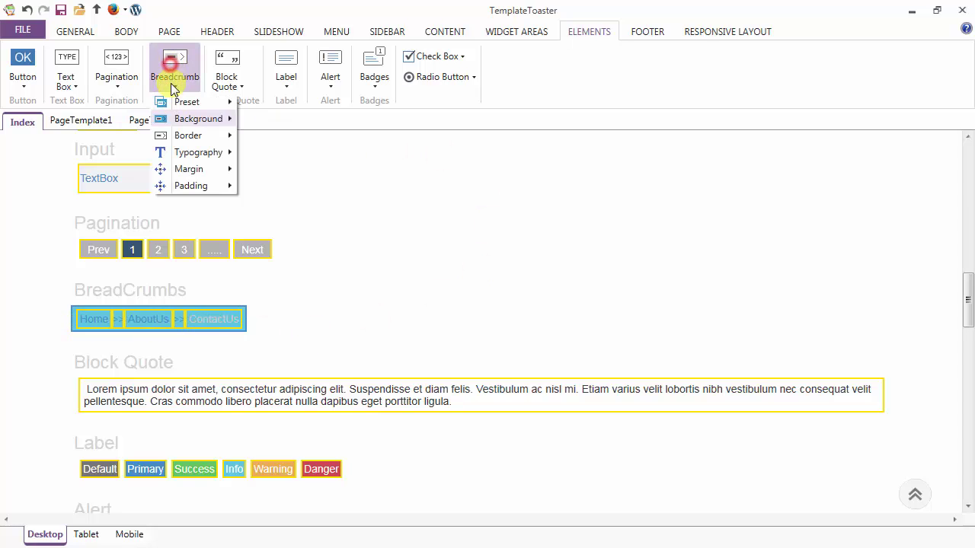
mouse_move(175, 136)
mouse_move(287, 143)
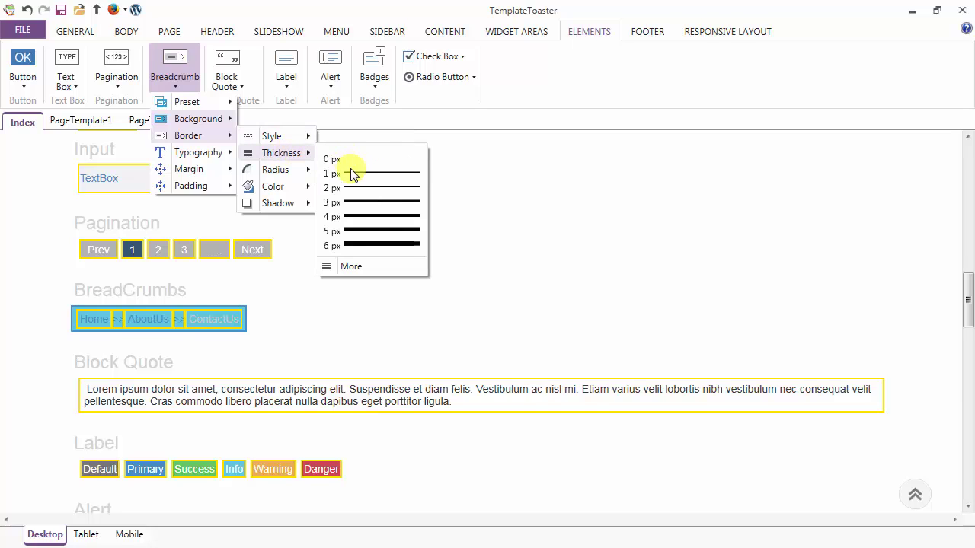
click(351, 175)
click(174, 61)
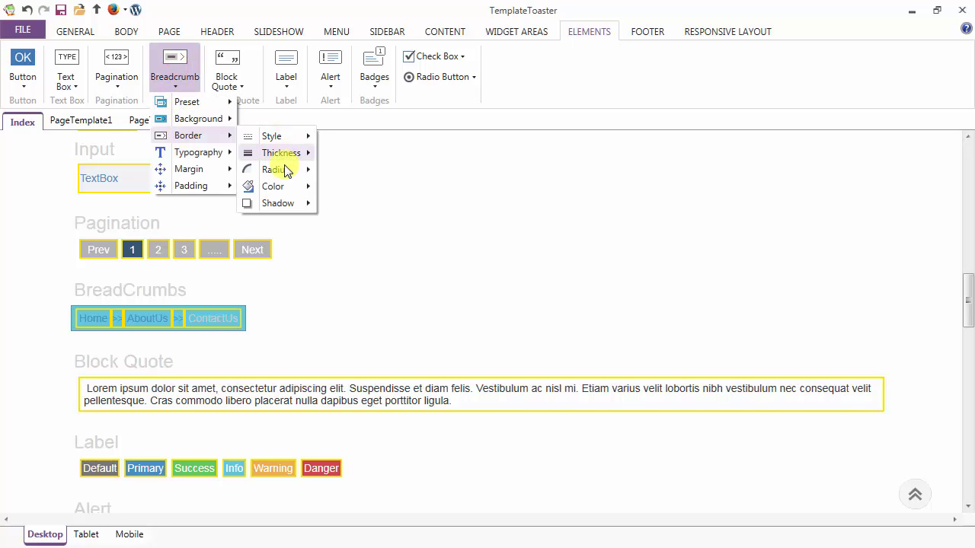
mouse_move(287, 177)
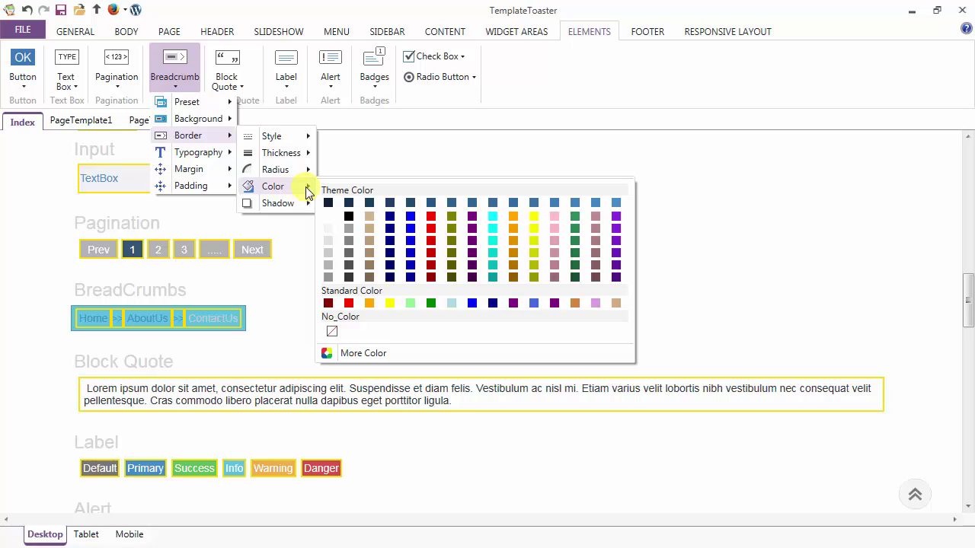
click(536, 303)
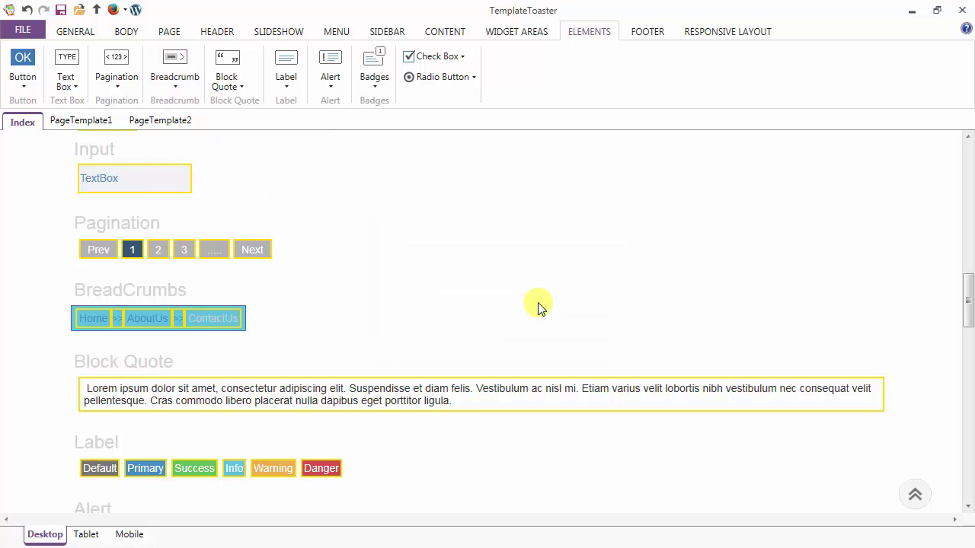
Step: Set the breadcrumb's normal typography color to white from the theme colors
click(174, 69)
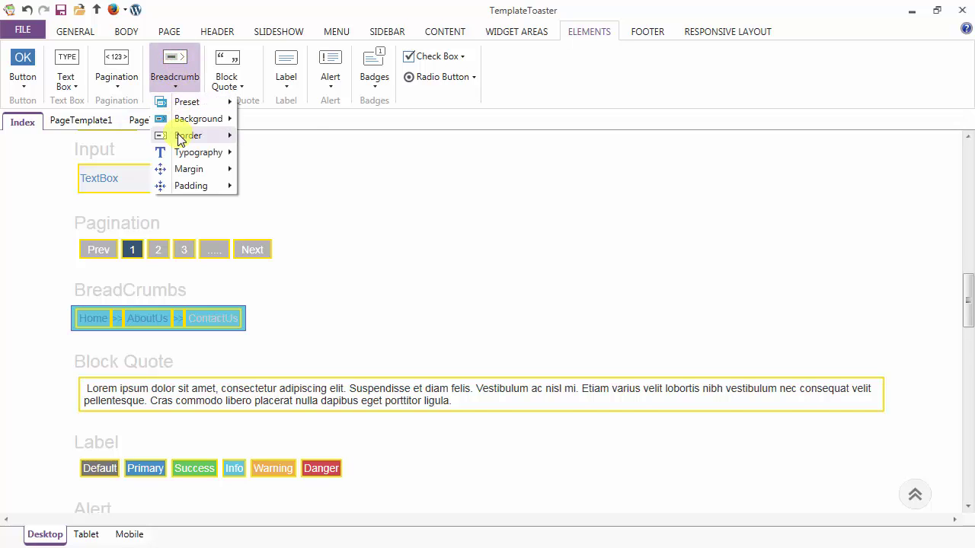
mouse_move(184, 158)
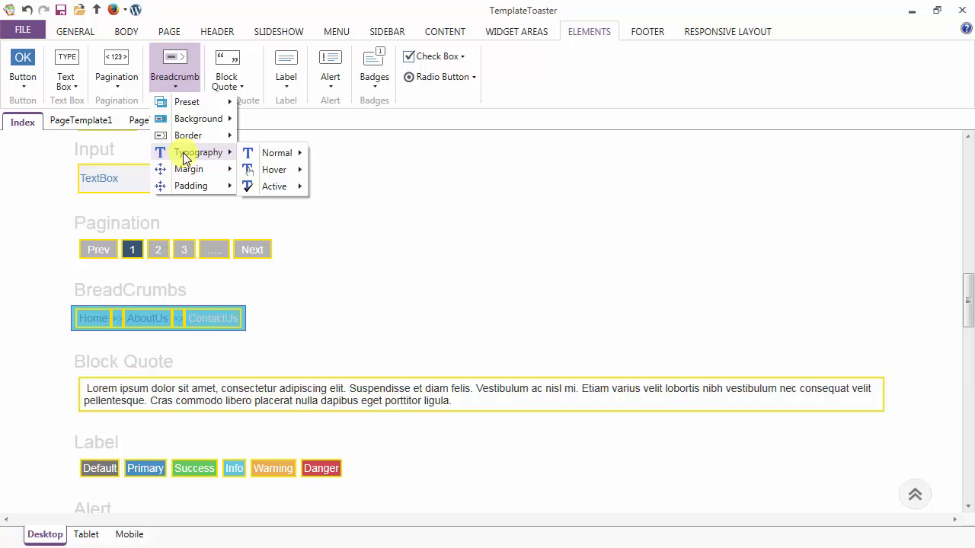
mouse_move(257, 155)
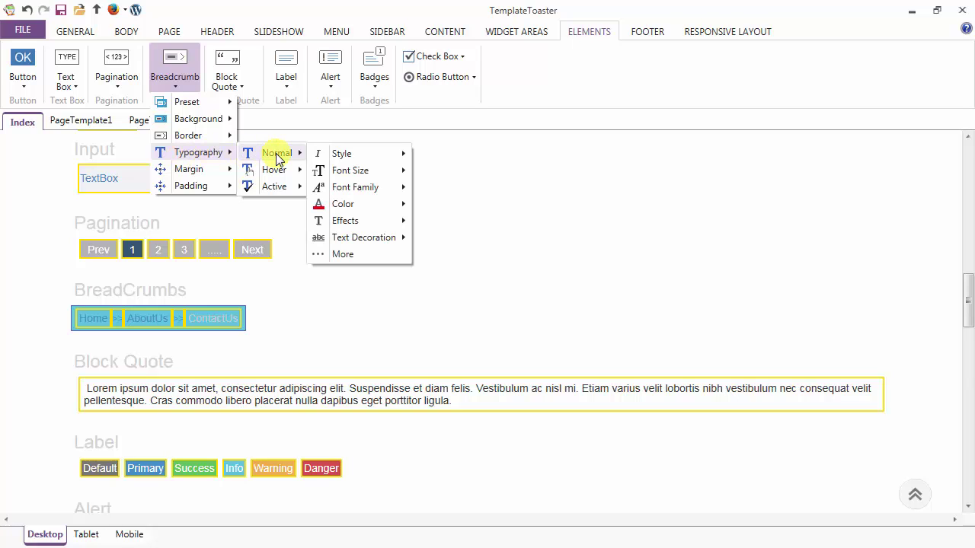
mouse_move(360, 158)
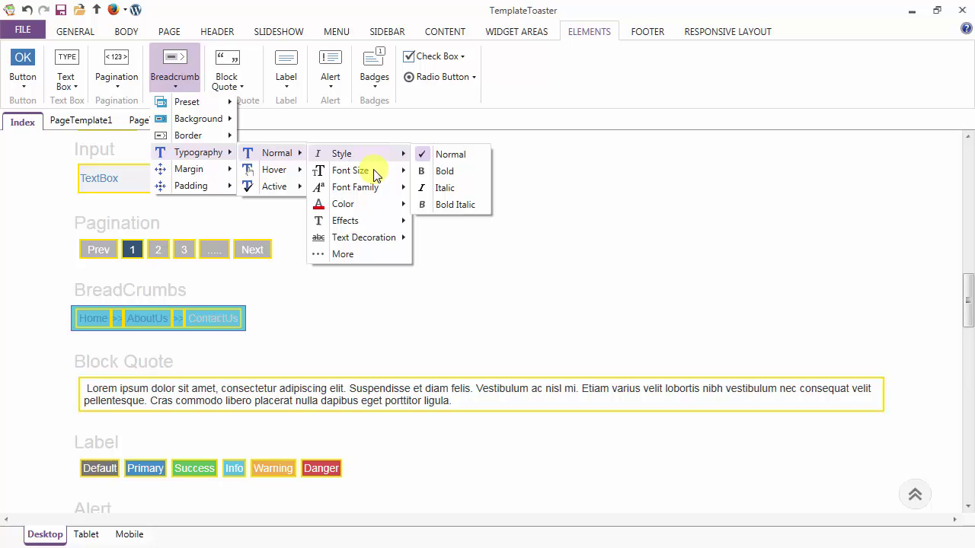
mouse_move(375, 175)
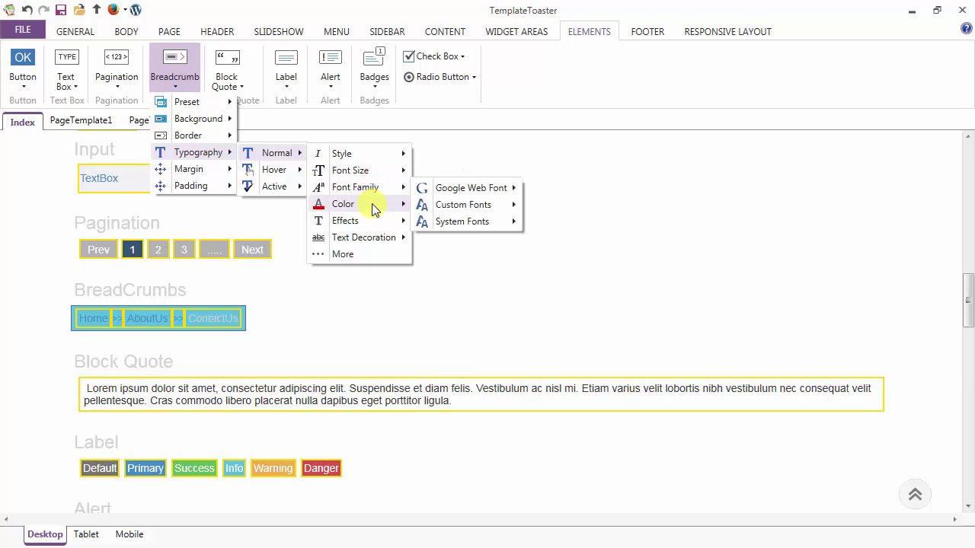
mouse_move(374, 207)
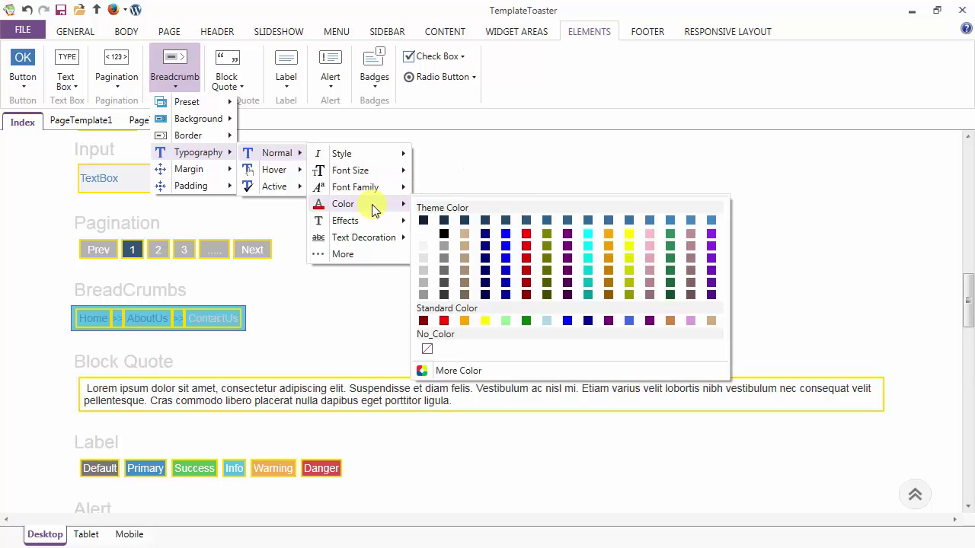
click(423, 236)
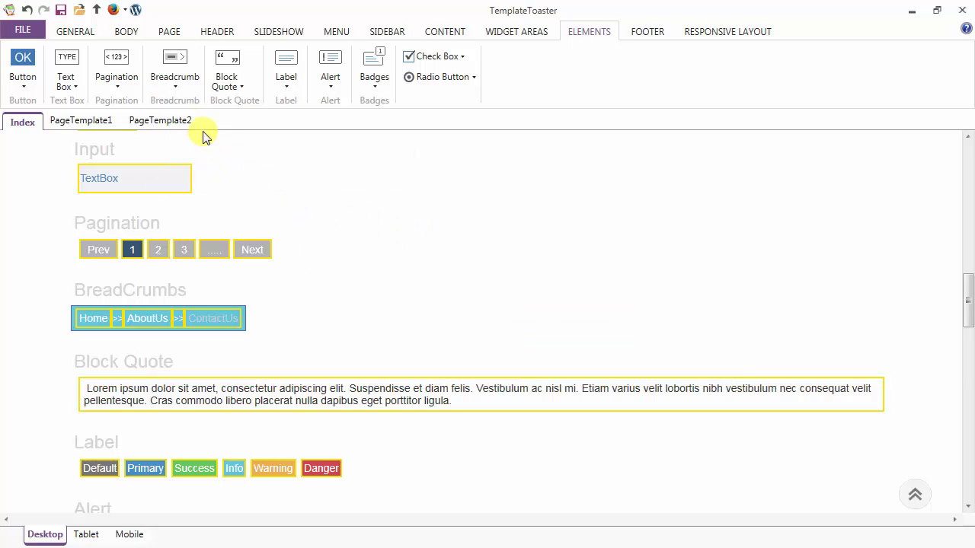
Step: Set the breadcrumb's hover typography color to black from the theme colors
click(179, 74)
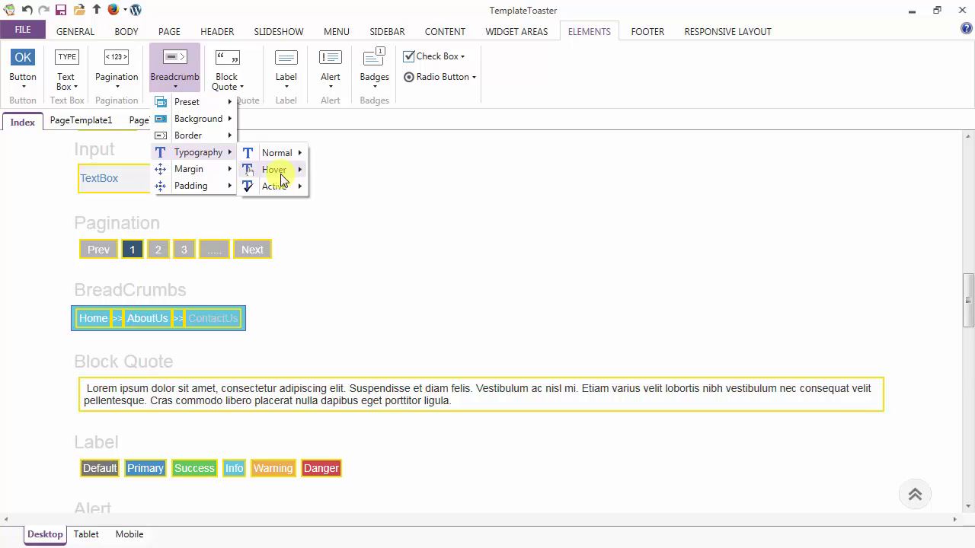
mouse_move(280, 177)
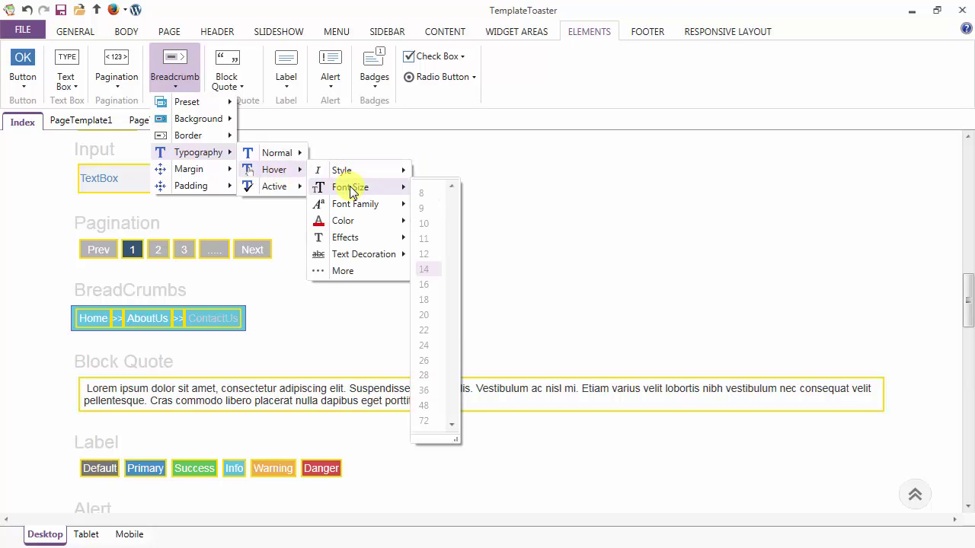
mouse_move(348, 202)
mouse_move(348, 220)
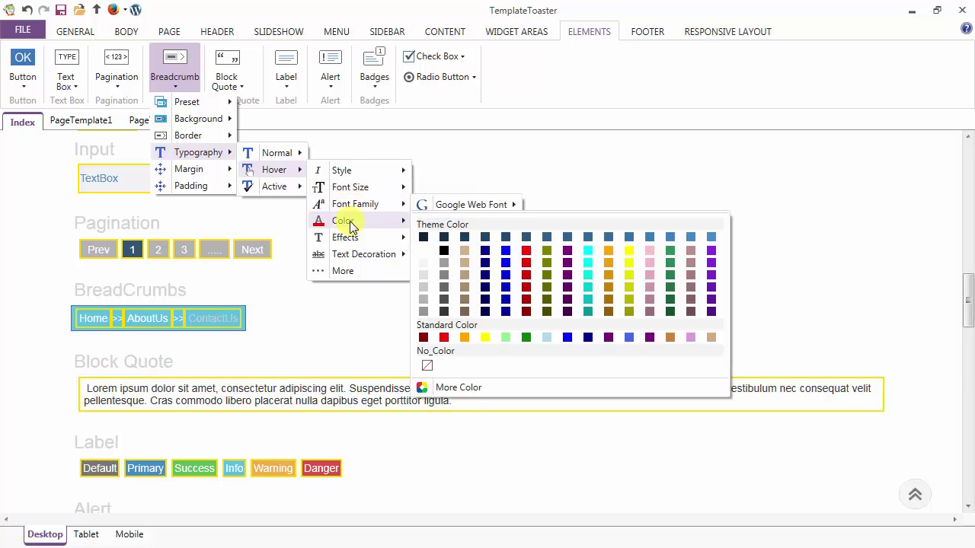
click(445, 251)
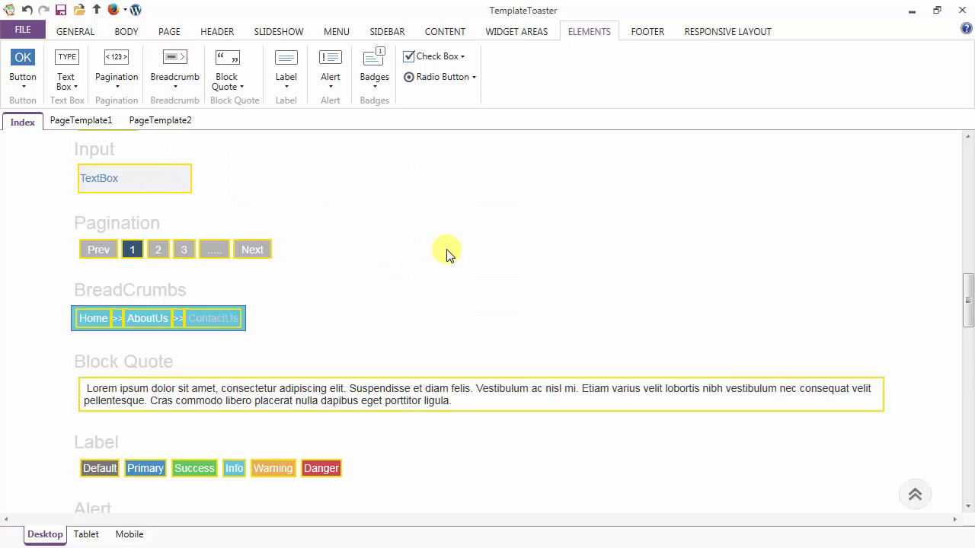
Step: Set the breadcrumb's active typography color to a light gray theme shade
click(180, 63)
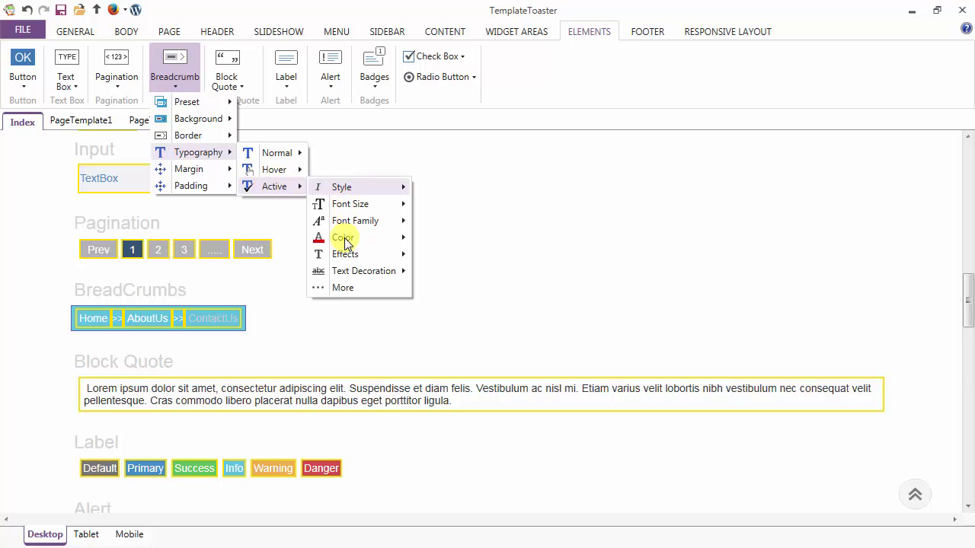
mouse_move(345, 240)
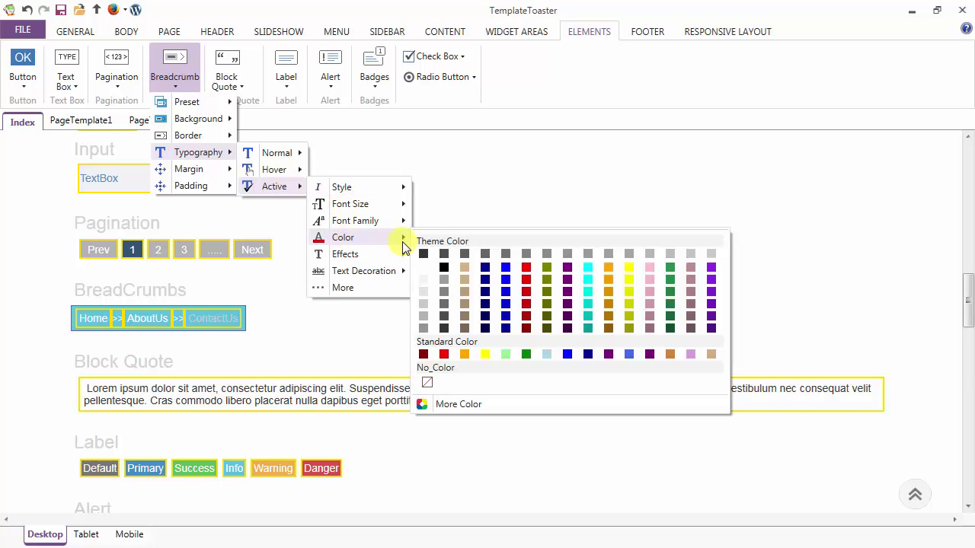
click(425, 303)
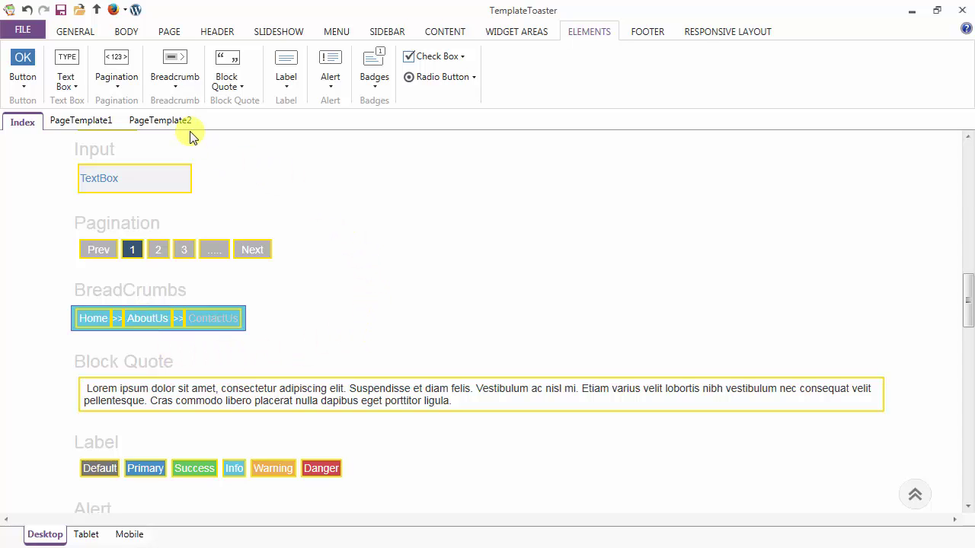
Step: Set the breadcrumb's margin to 2 on all four sides
click(172, 72)
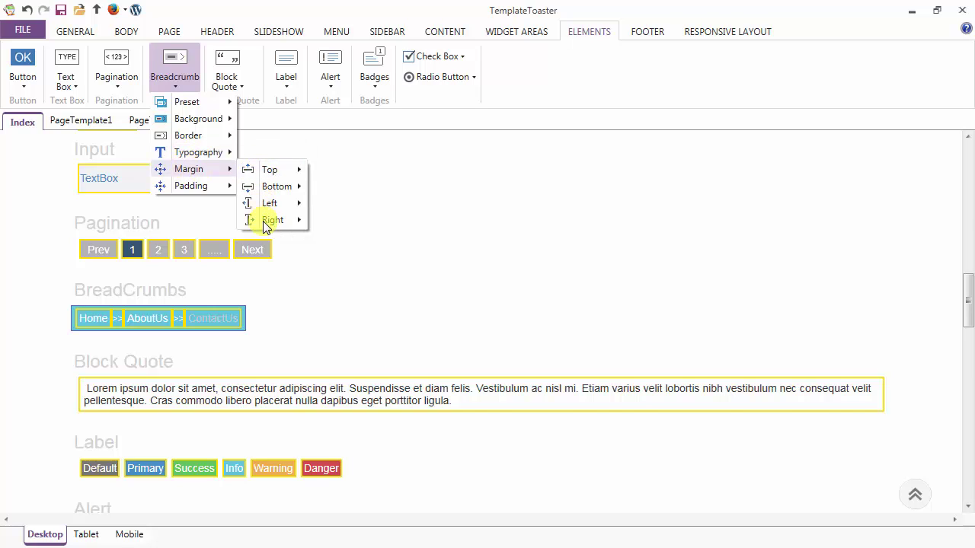
mouse_move(267, 221)
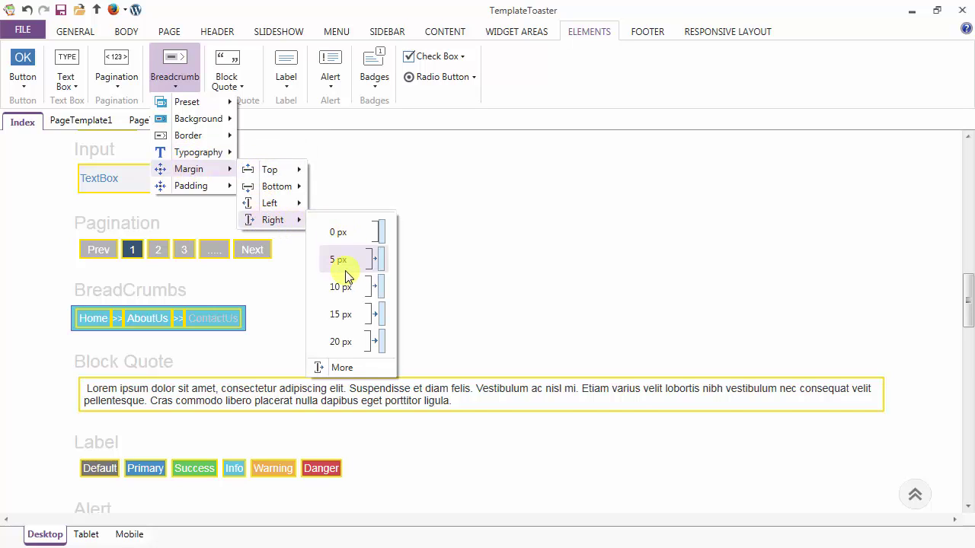
click(342, 368)
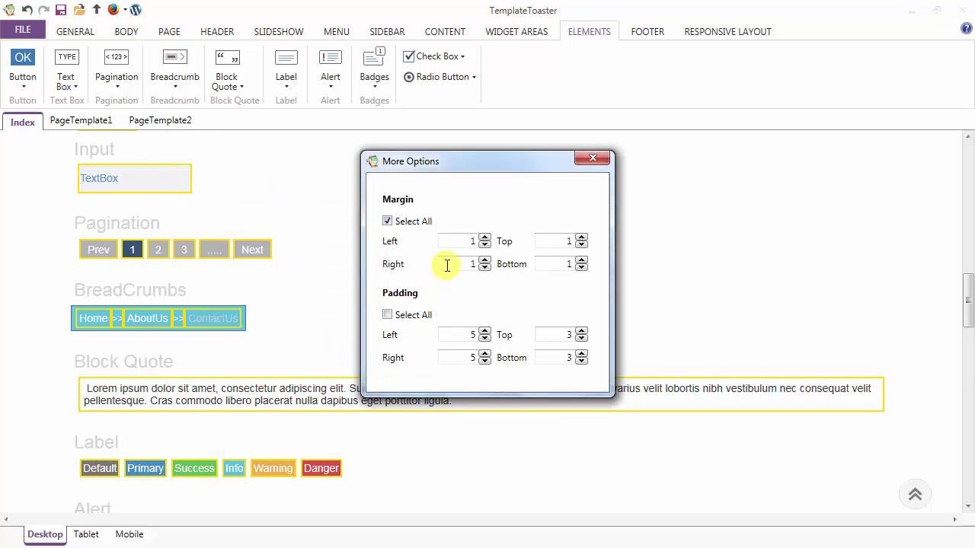
click(485, 237)
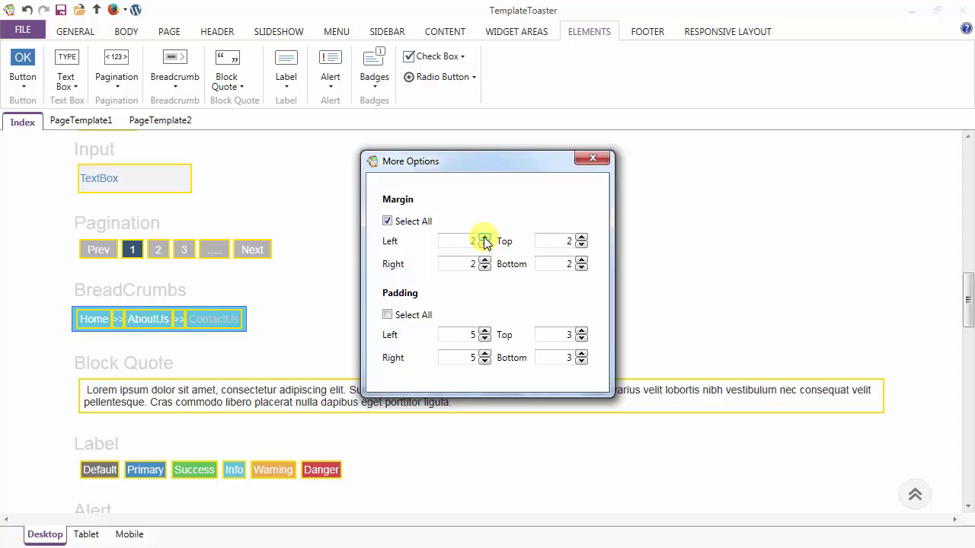
Step: Set the breadcrumb's padding to 10 on the left and right and 5 on the top and bottom, closing the options
click(484, 331)
click(484, 331)
click(485, 332)
click(485, 331)
click(484, 332)
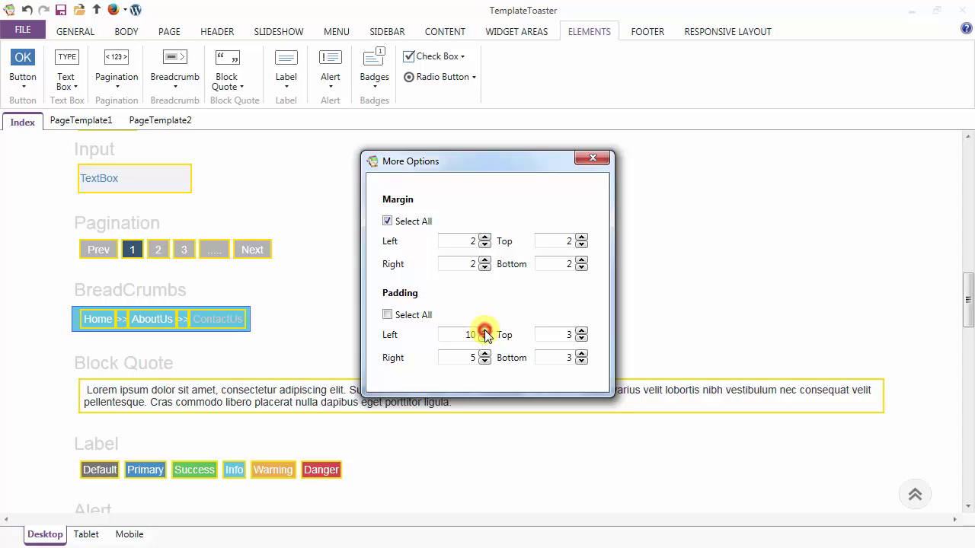
click(485, 354)
click(485, 354)
click(484, 354)
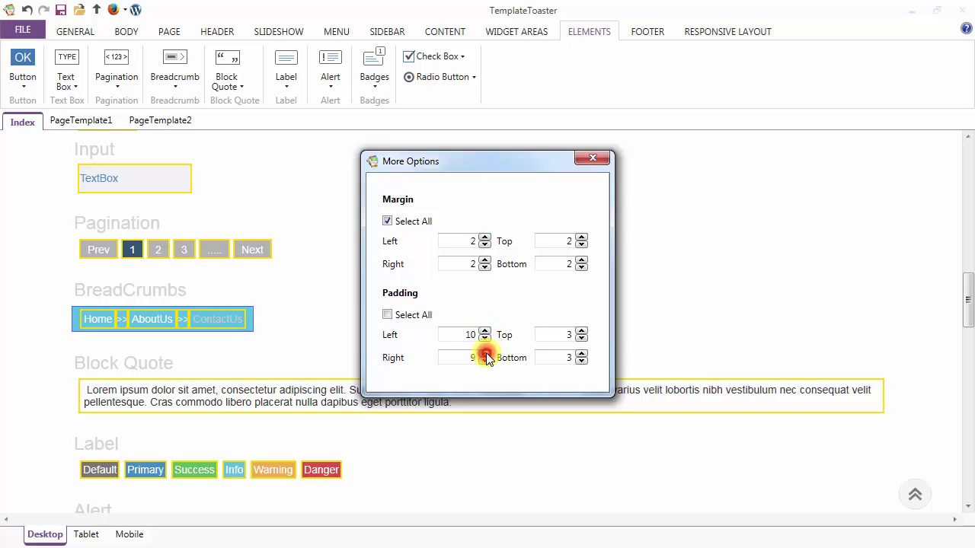
click(582, 331)
click(582, 331)
click(581, 353)
click(582, 353)
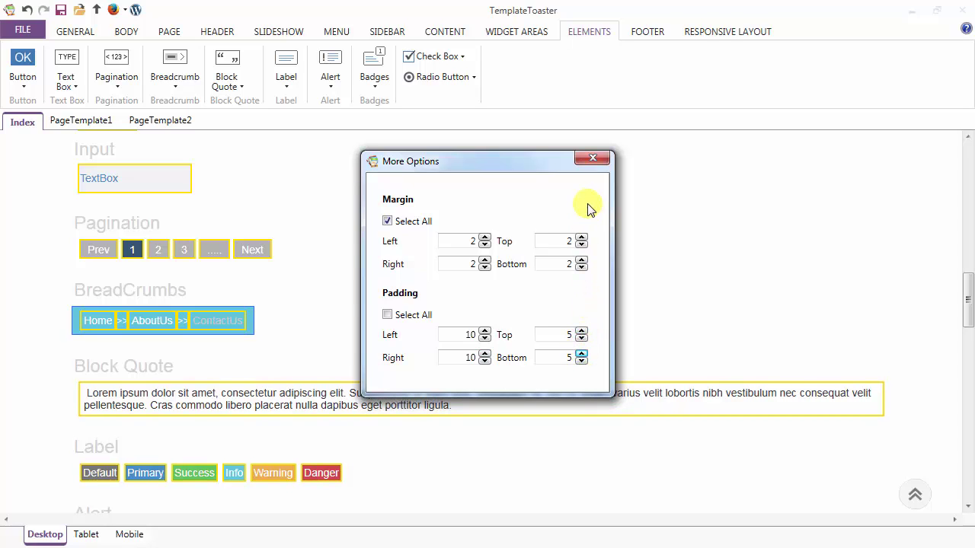
click(592, 159)
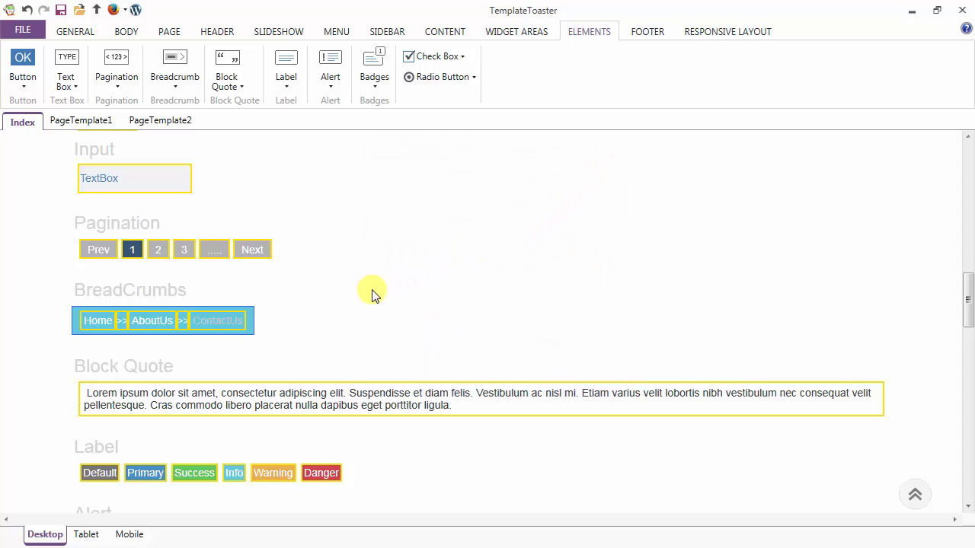
Step: Give the block quote the orange background #F0AD4E, sampled from the Warning label with the eyedropper
click(229, 76)
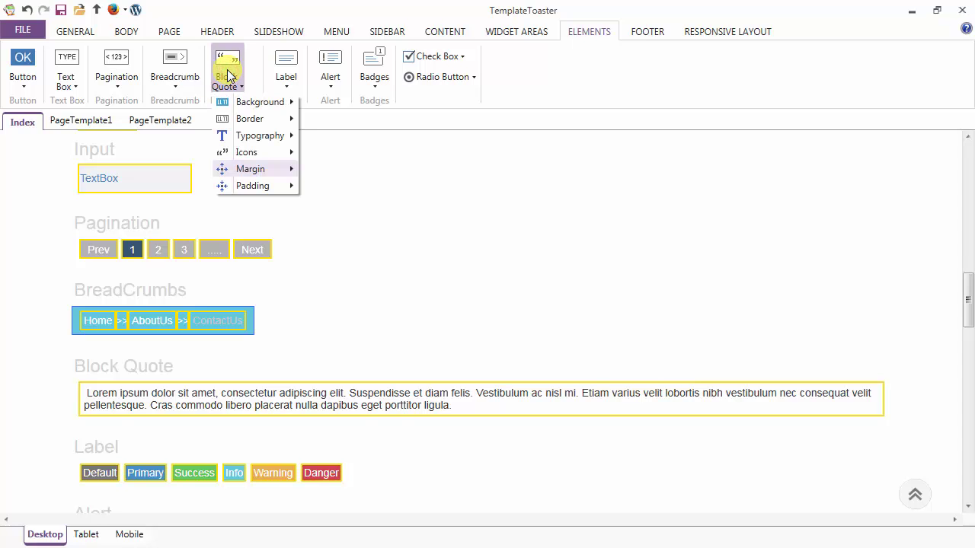
mouse_move(243, 102)
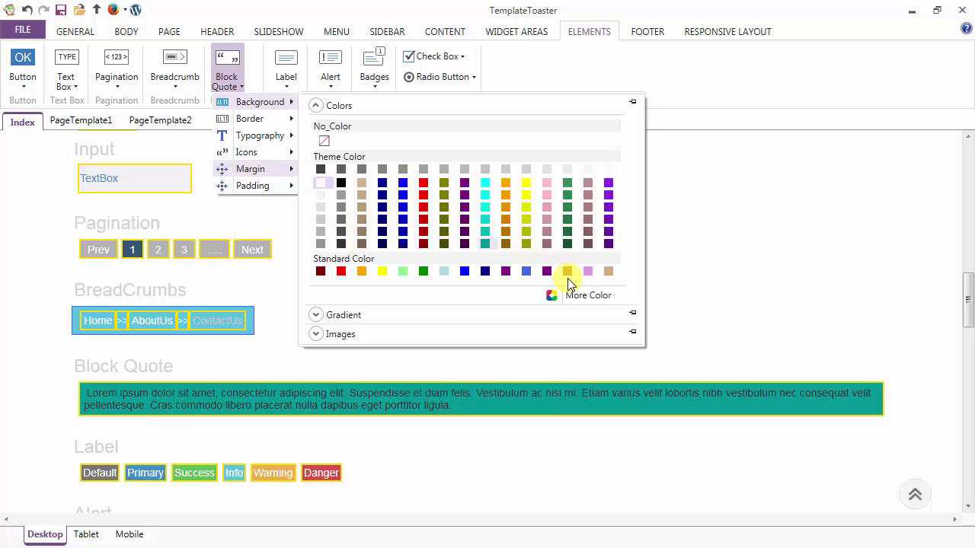
click(586, 300)
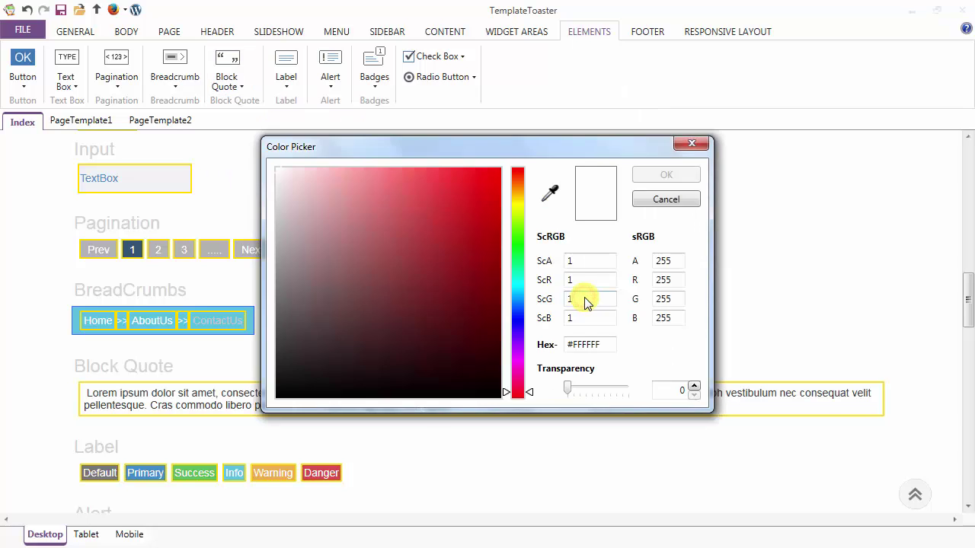
click(552, 189)
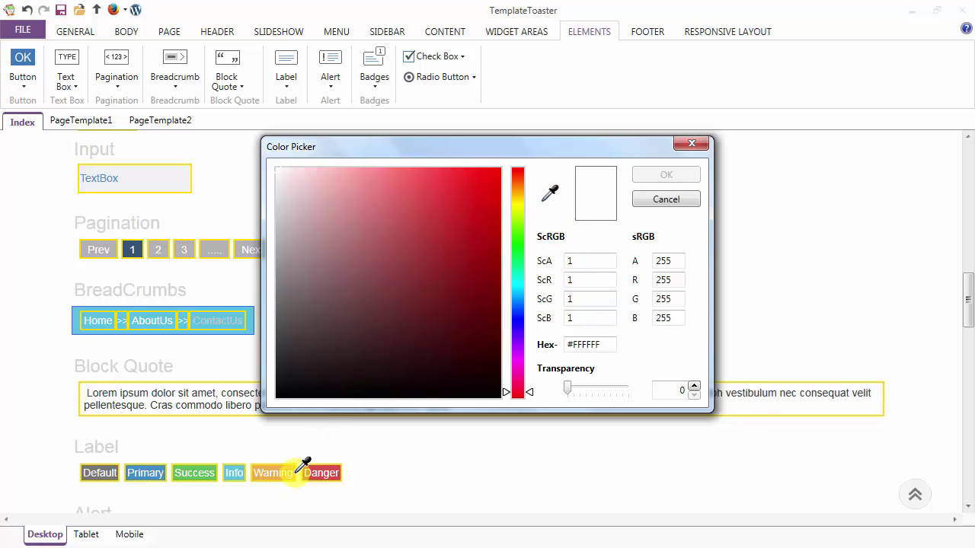
click(294, 465)
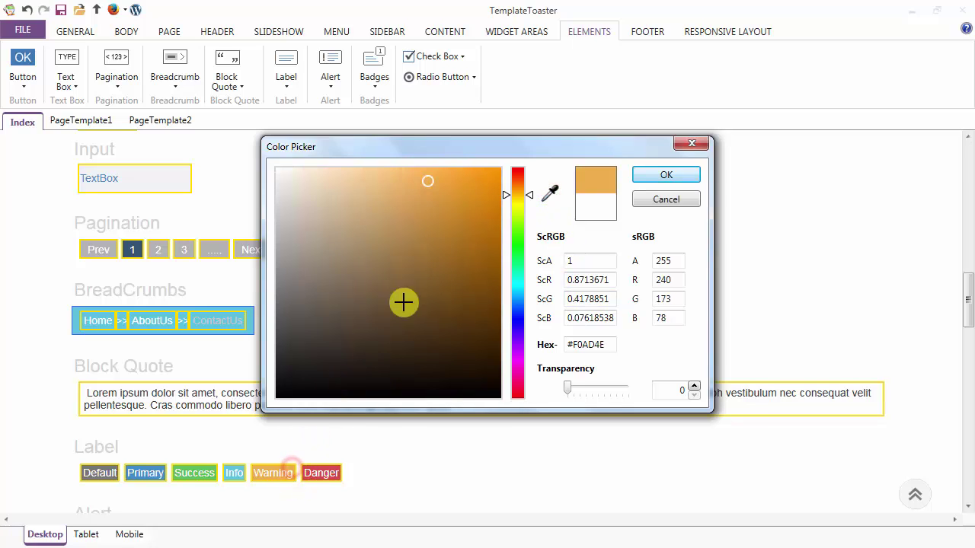
click(663, 175)
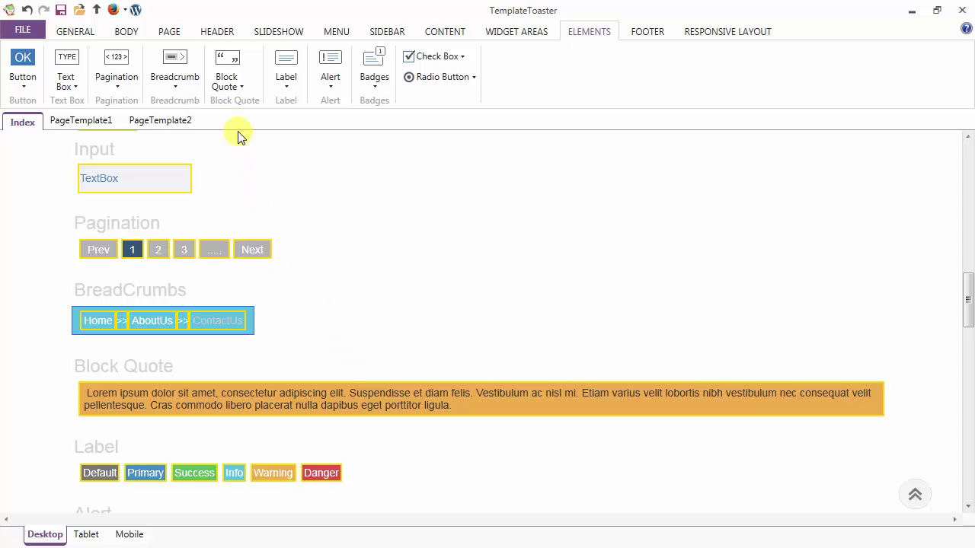
Step: Set the block quote's border thickness to 1 px
click(231, 79)
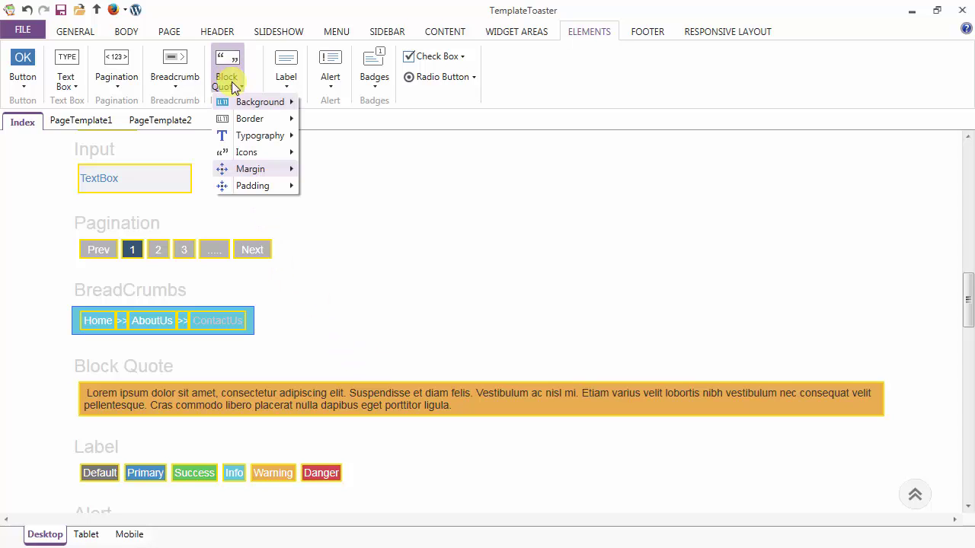
mouse_move(241, 122)
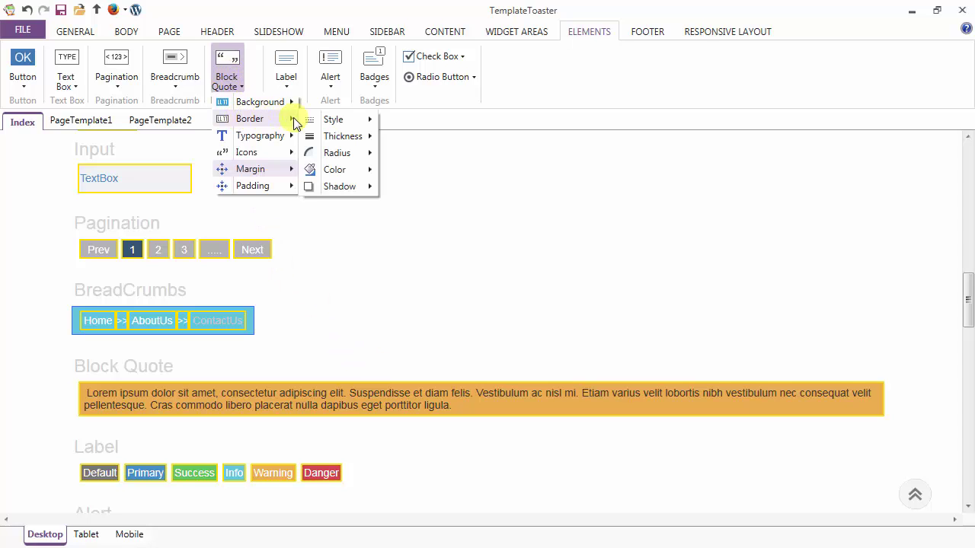
mouse_move(329, 126)
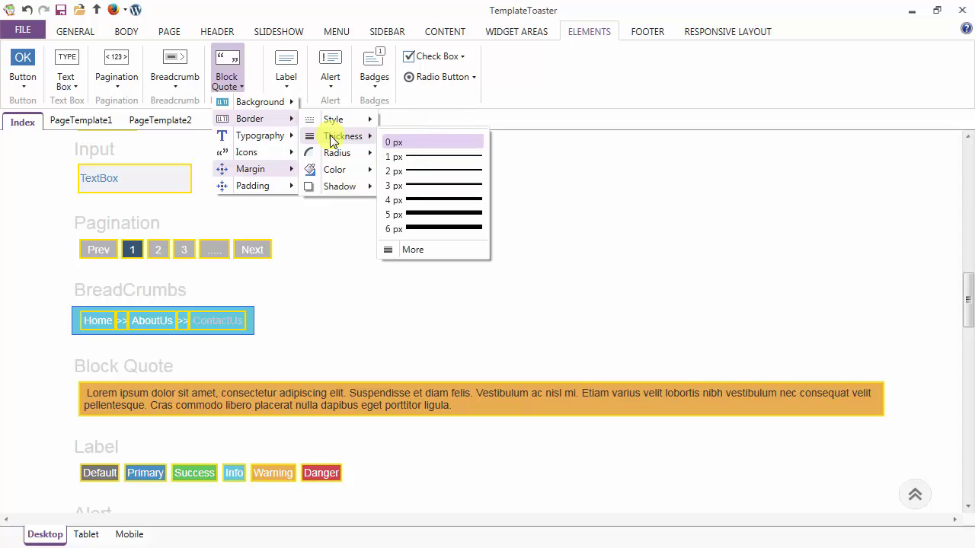
click(398, 155)
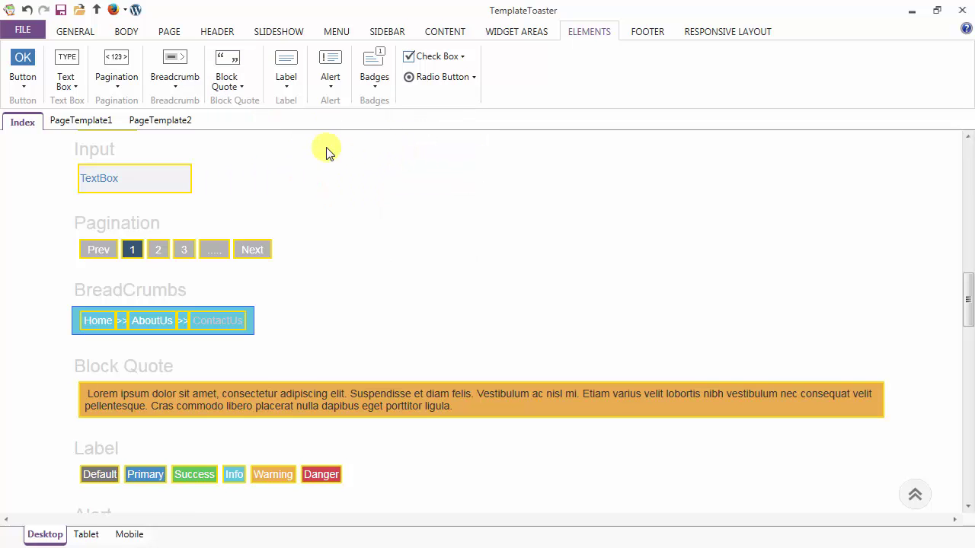
Step: Color the block quote's border dark brown #74572D, derived from its sampled orange background, and deselect the element to check the border
click(227, 74)
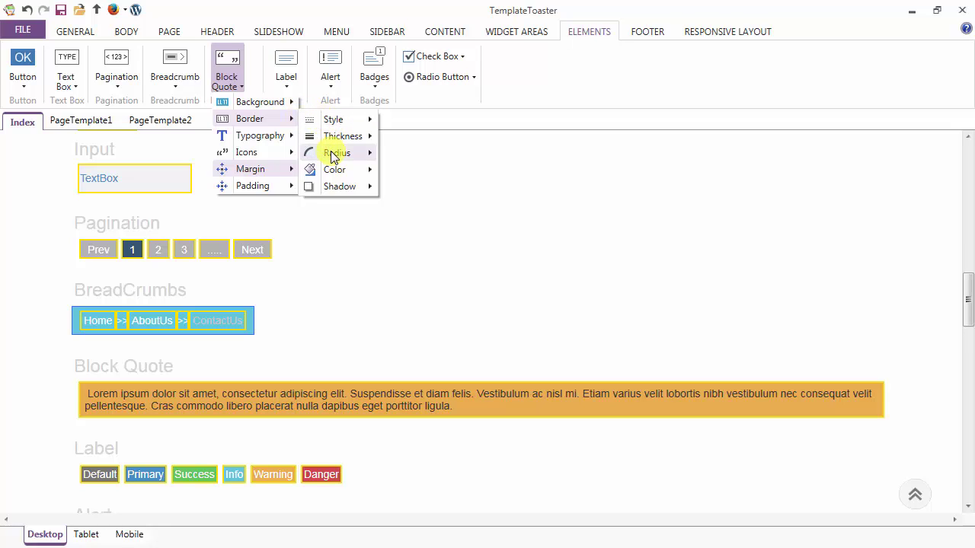
mouse_move(333, 174)
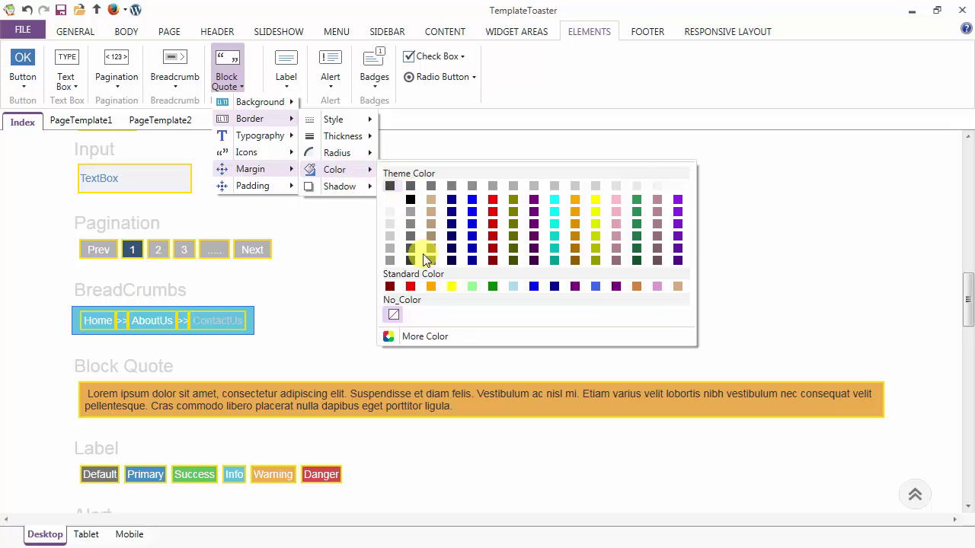
click(417, 336)
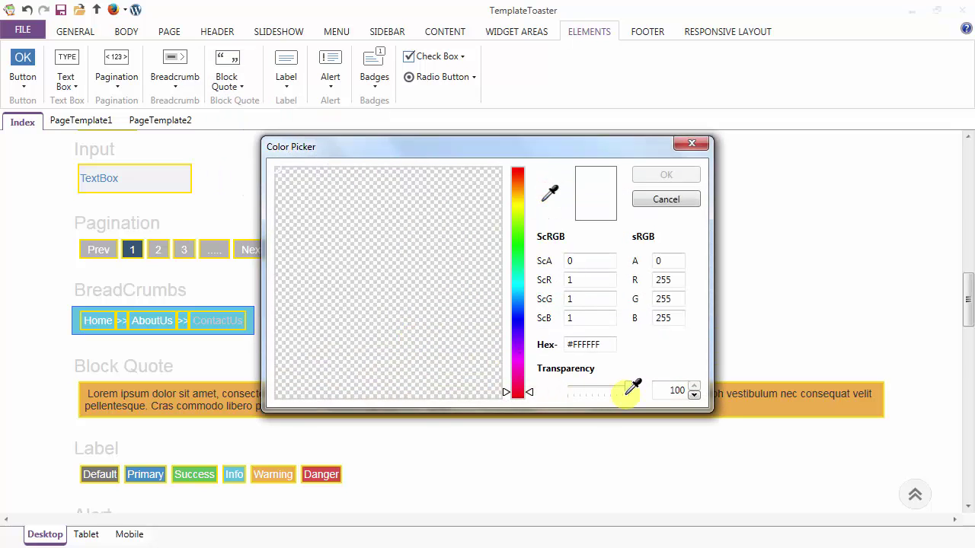
click(750, 410)
click(450, 307)
click(414, 292)
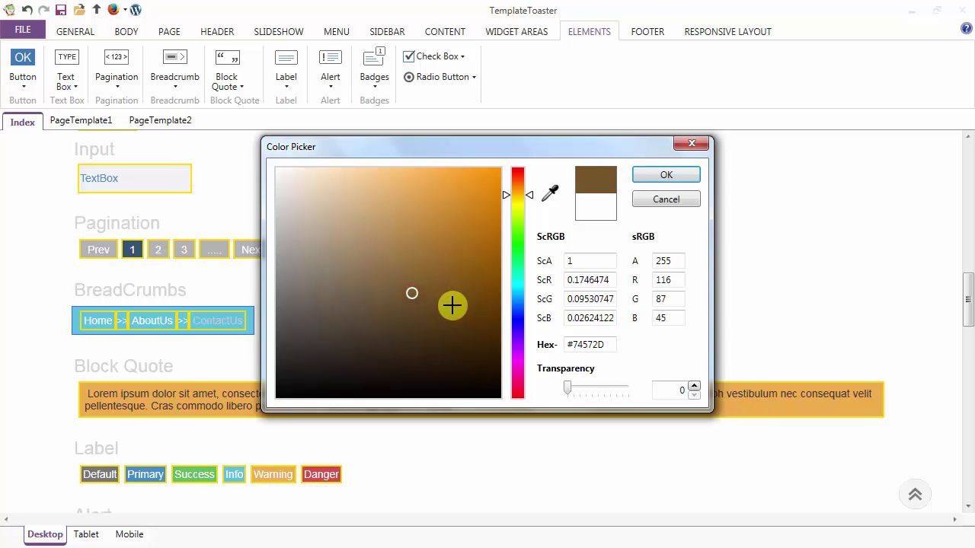
click(657, 176)
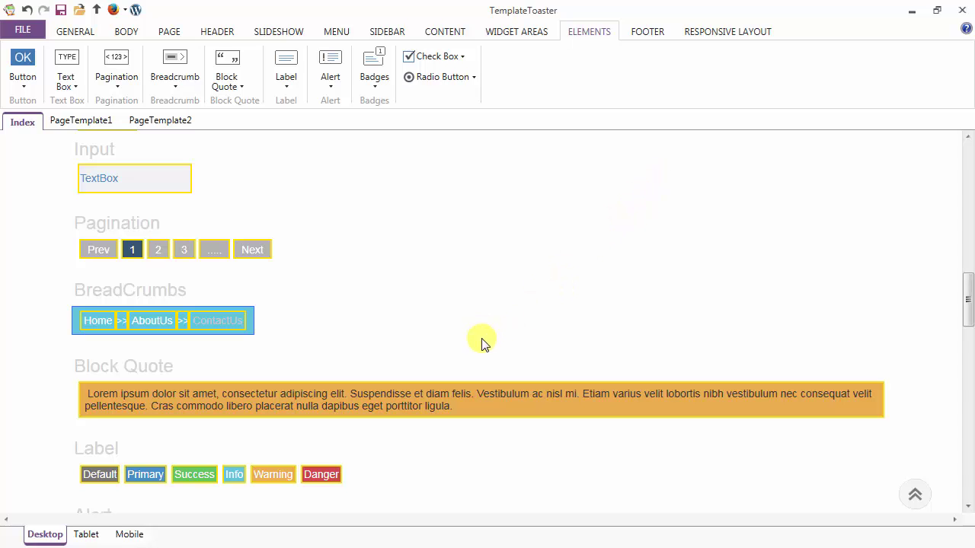
click(476, 367)
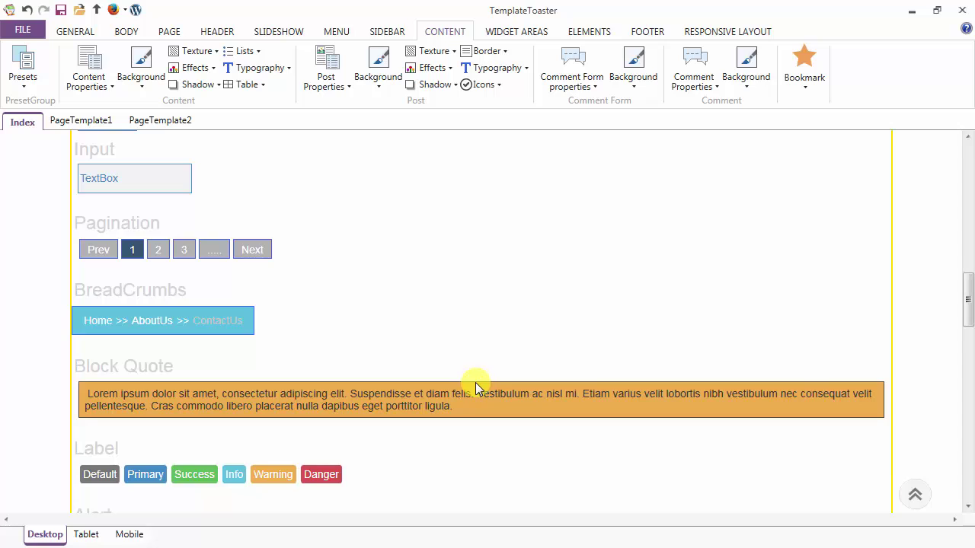
Step: Examine the block quote's typography options for style, font size, font family, color, alignment and text decoration
click(588, 34)
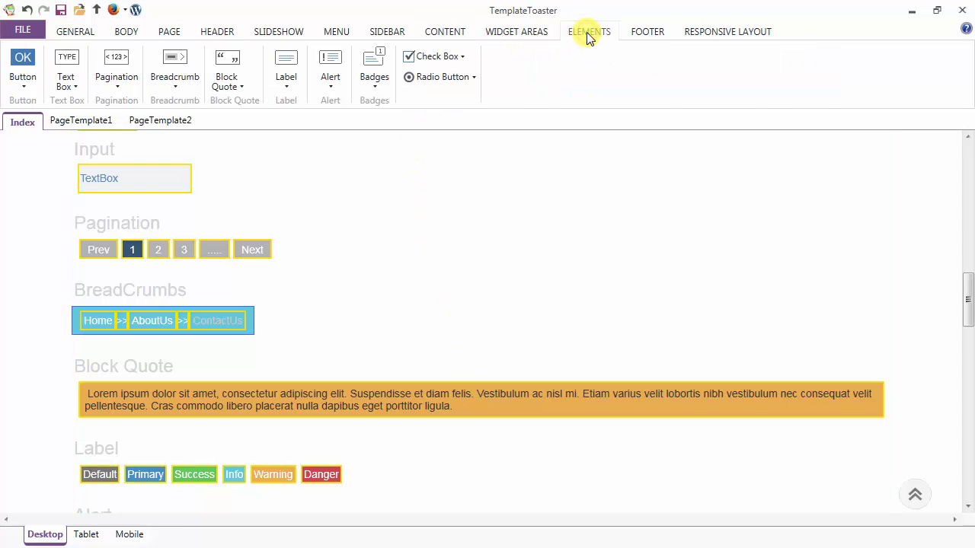
click(226, 78)
mouse_move(232, 140)
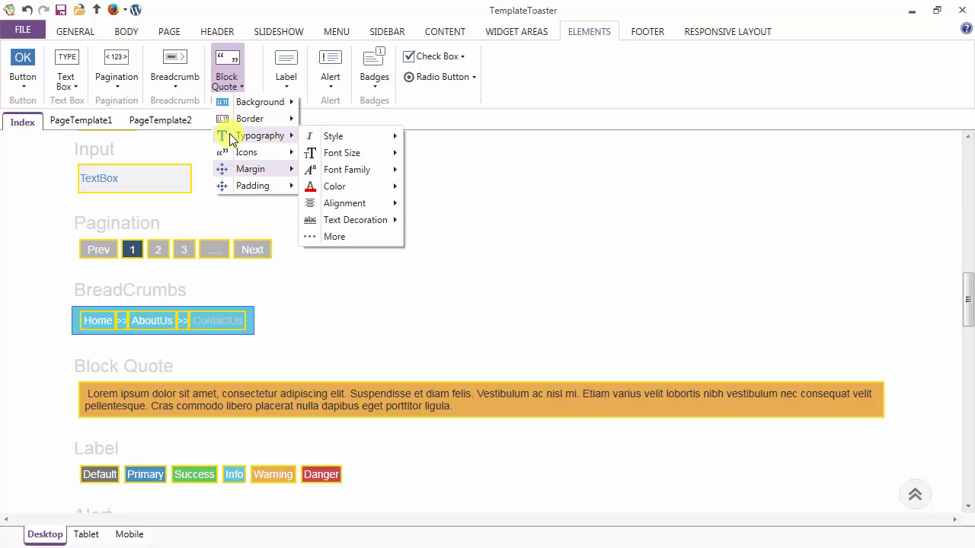
mouse_move(360, 141)
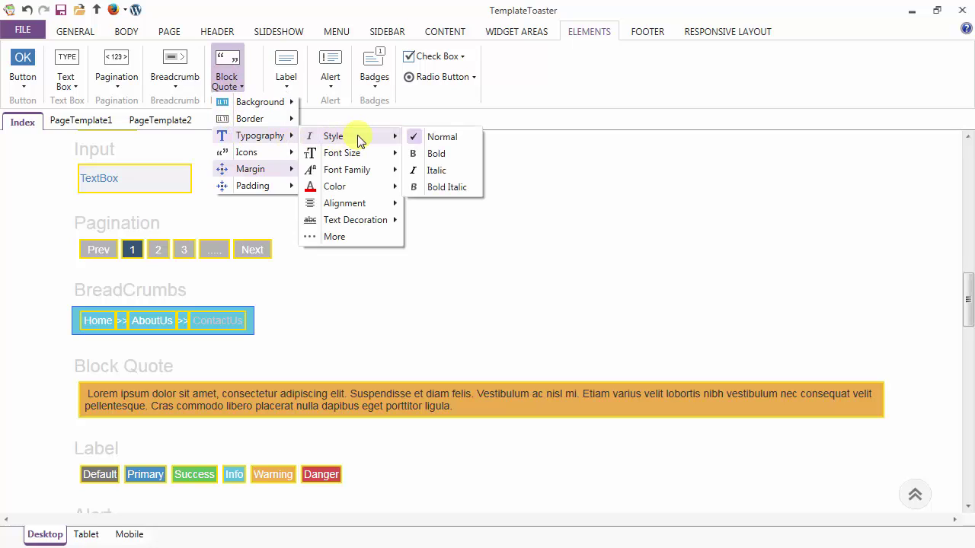
mouse_move(373, 160)
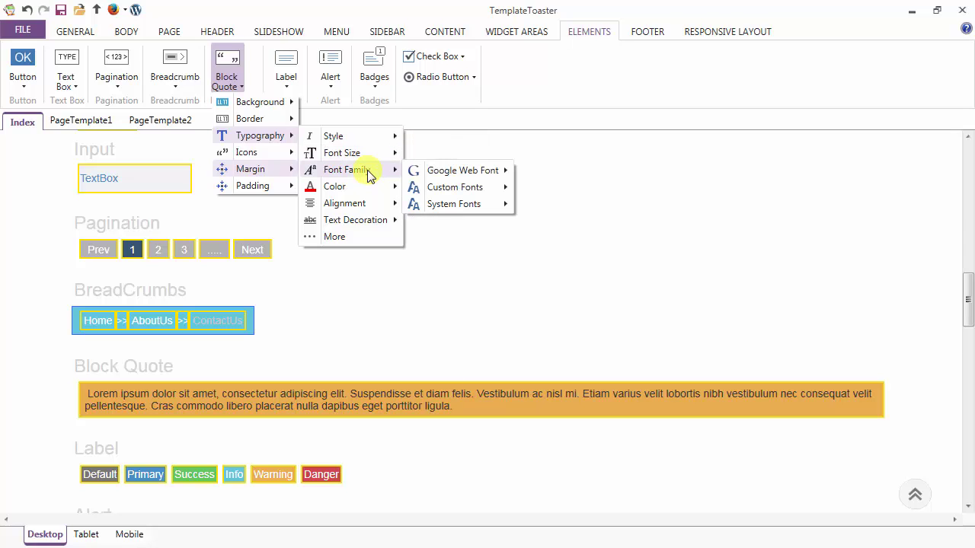
mouse_move(371, 192)
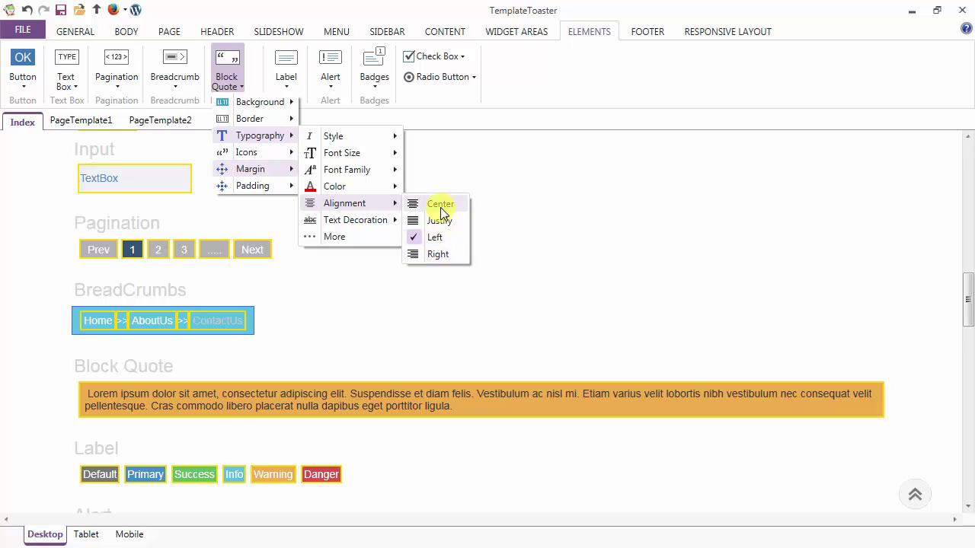
click(373, 222)
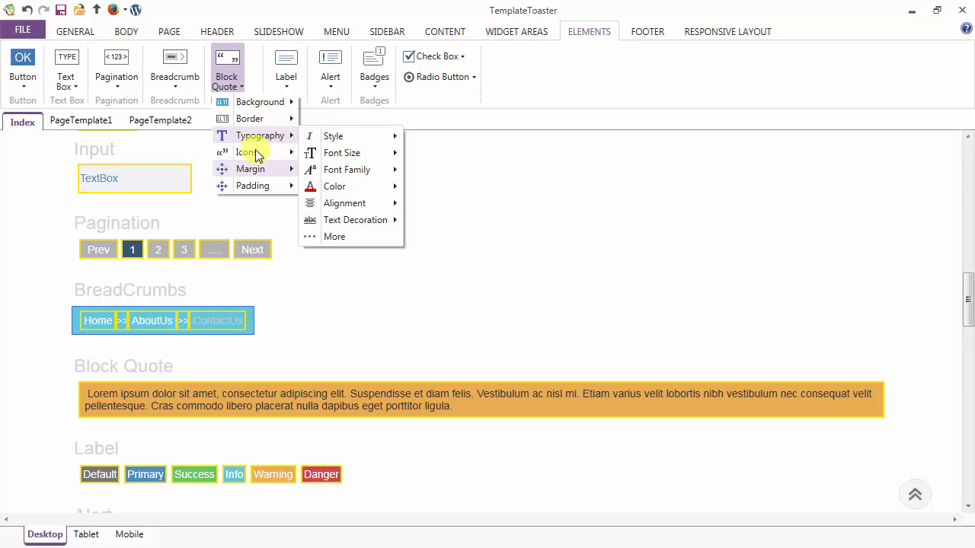
Step: Add matching bold double-quote marks as the block quote's left and right icons
mouse_move(255, 153)
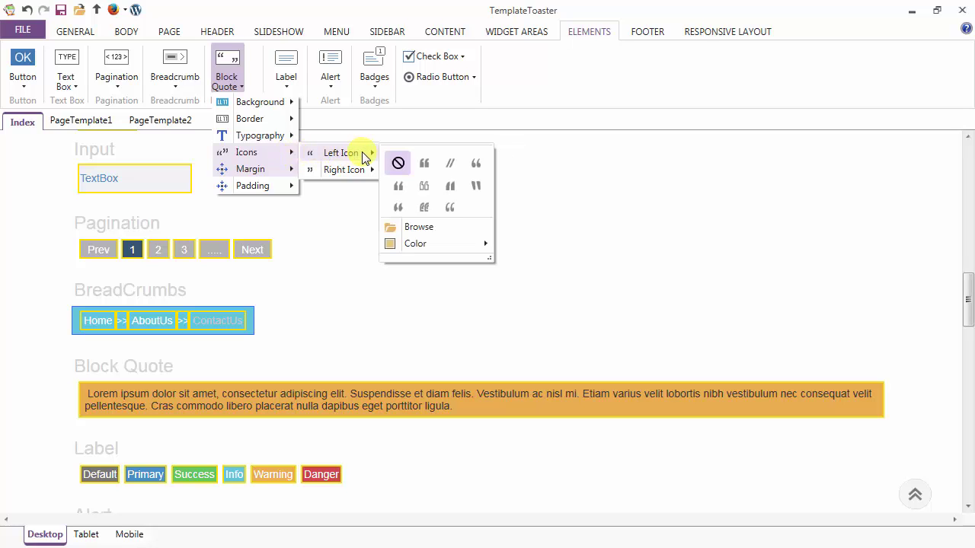
click(399, 204)
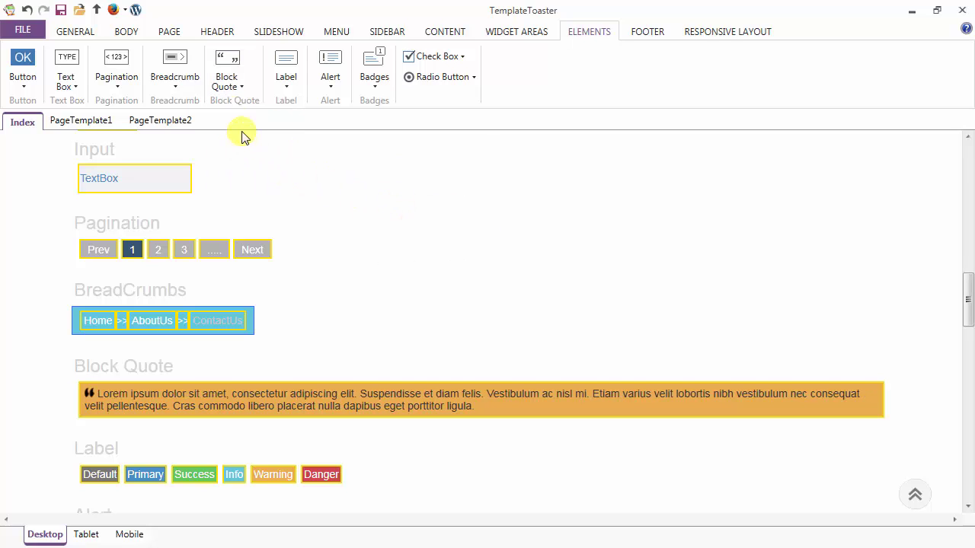
click(226, 76)
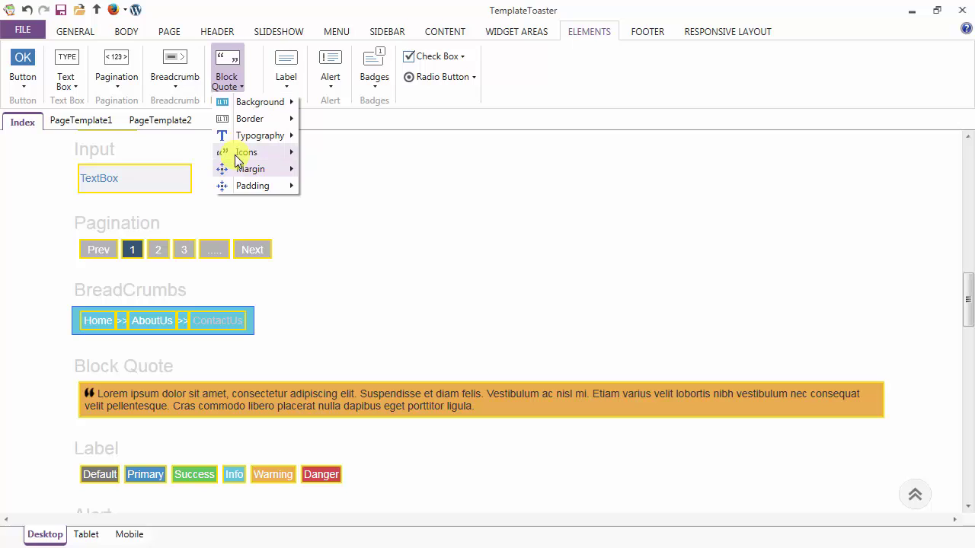
mouse_move(333, 170)
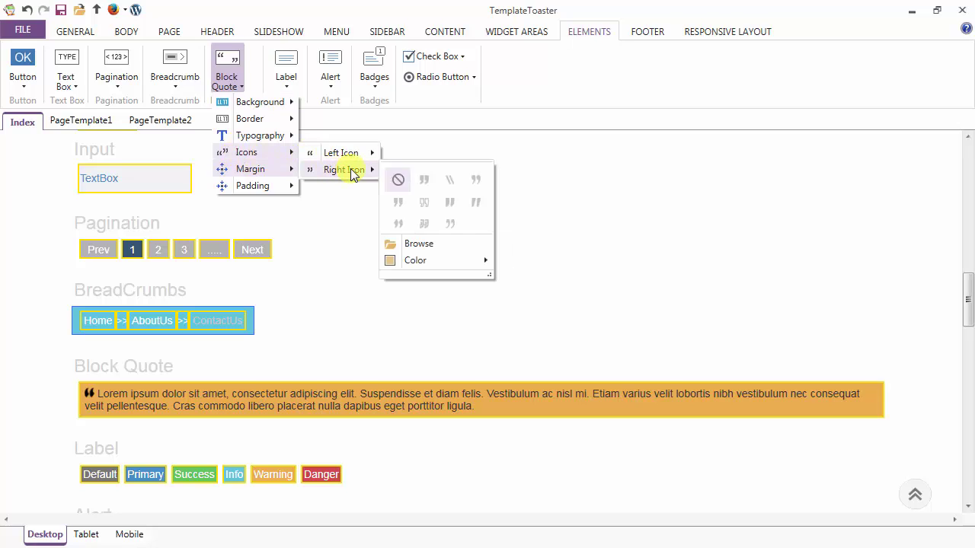
click(398, 221)
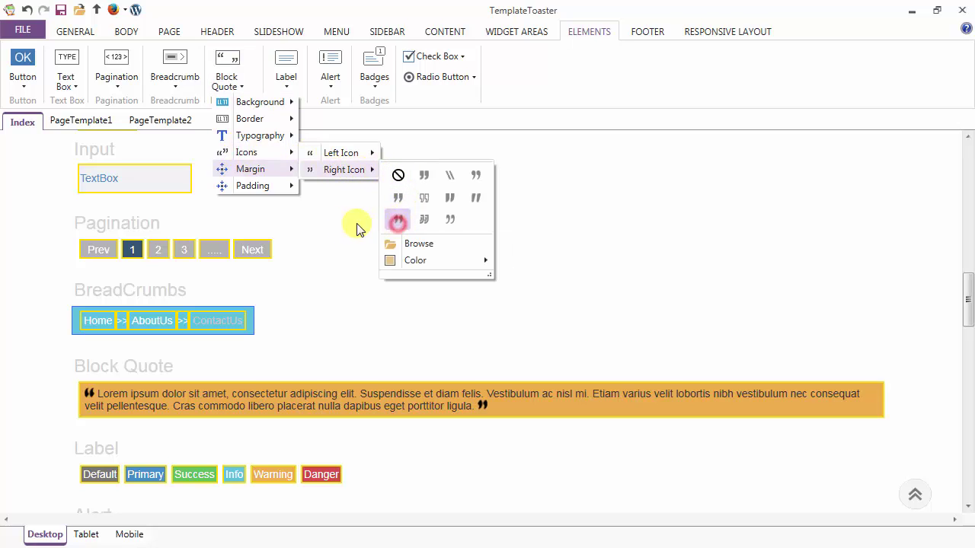
Step: Color the block quote's left and right quote-mark icons the same dark gray from the theme colors
click(226, 67)
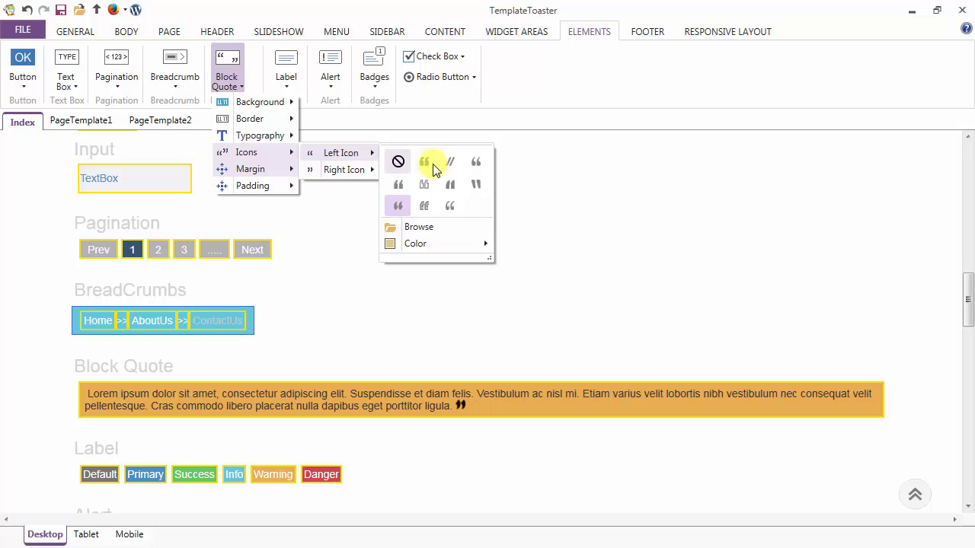
mouse_move(424, 252)
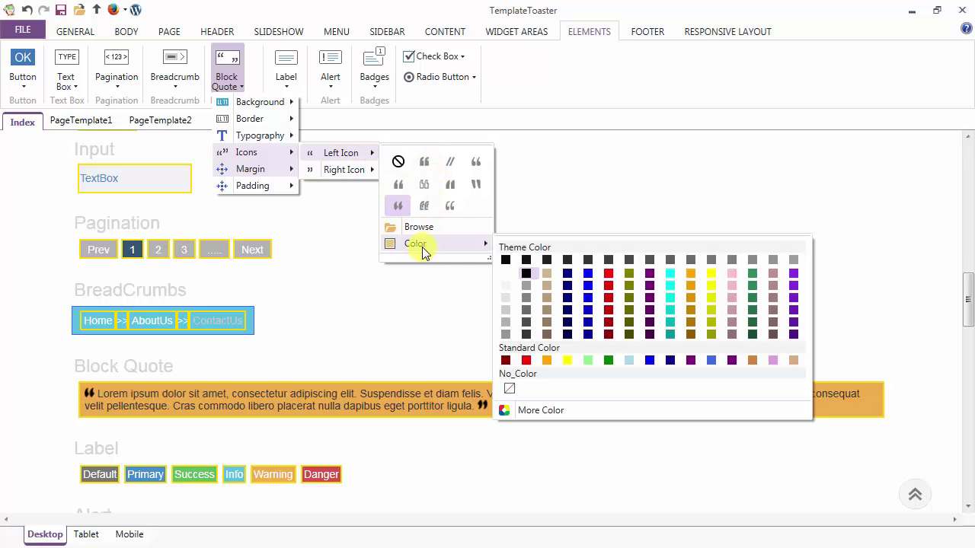
click(526, 332)
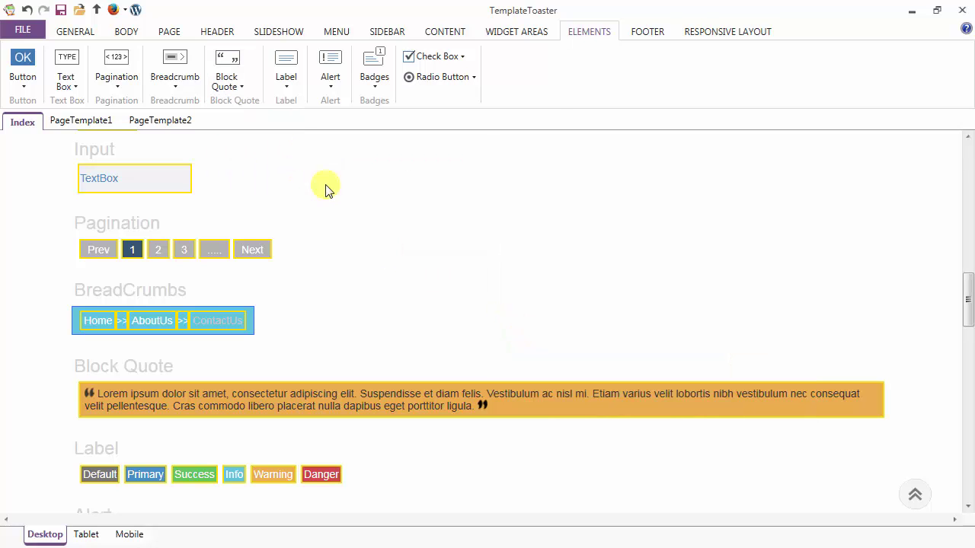
click(221, 68)
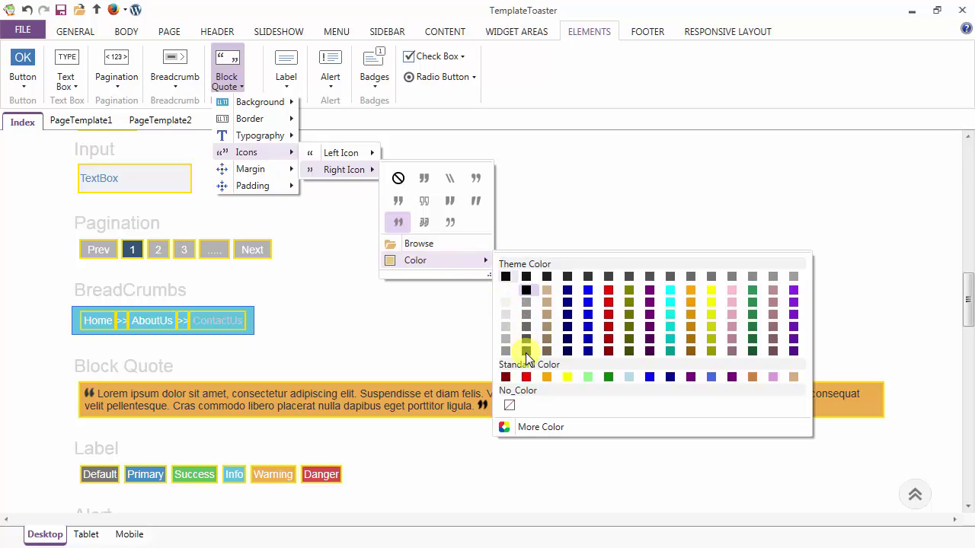
click(525, 351)
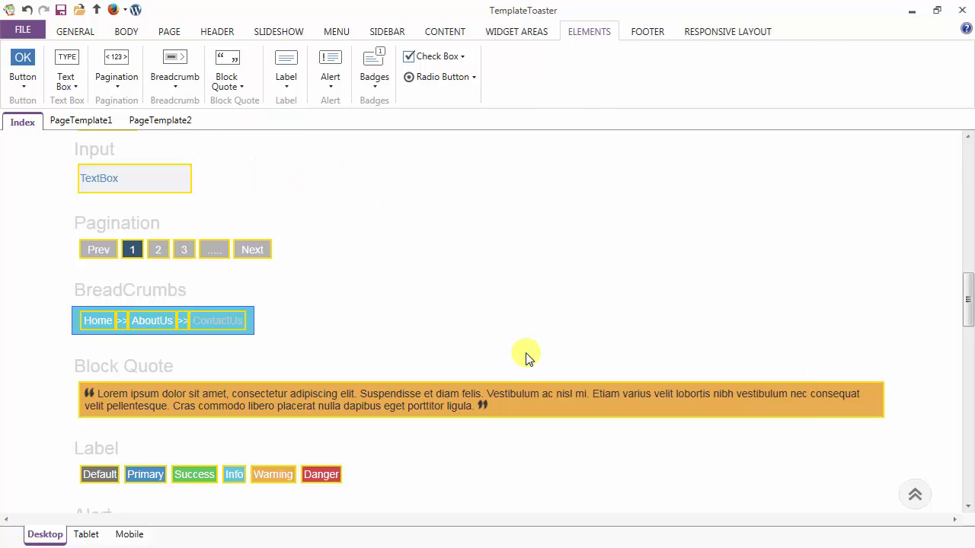
Step: Examine the block quote's margin and padding options for the top, bottom, left and right sides
click(230, 79)
mouse_move(246, 175)
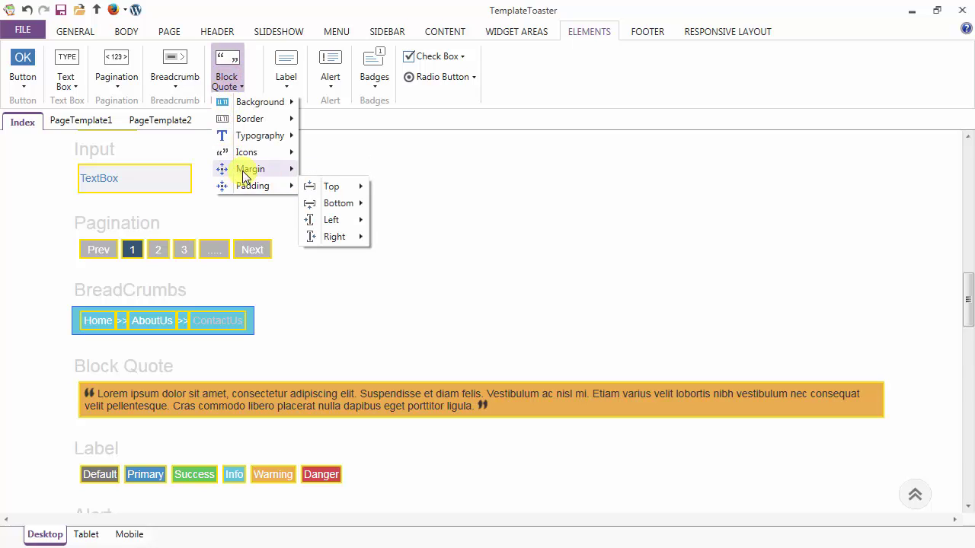
mouse_move(332, 195)
mouse_move(267, 189)
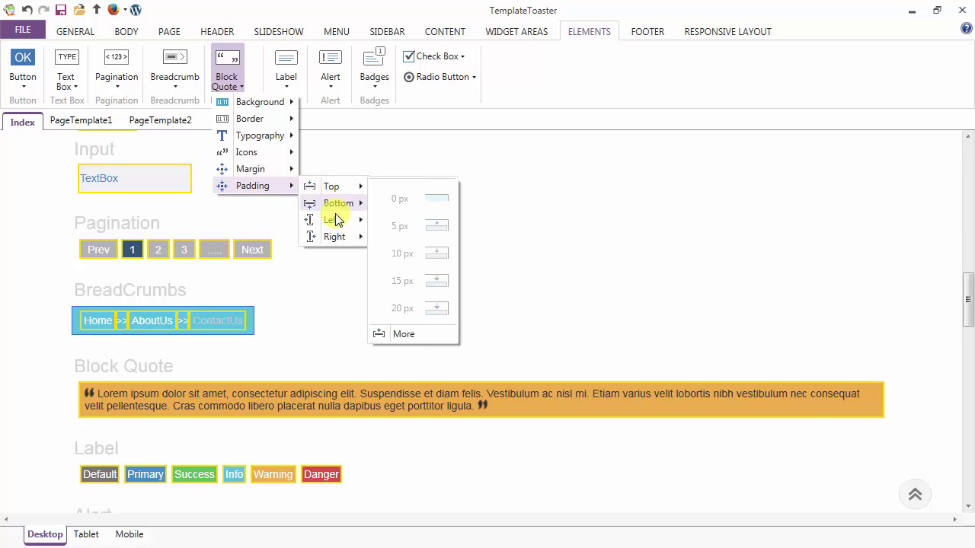
click(230, 79)
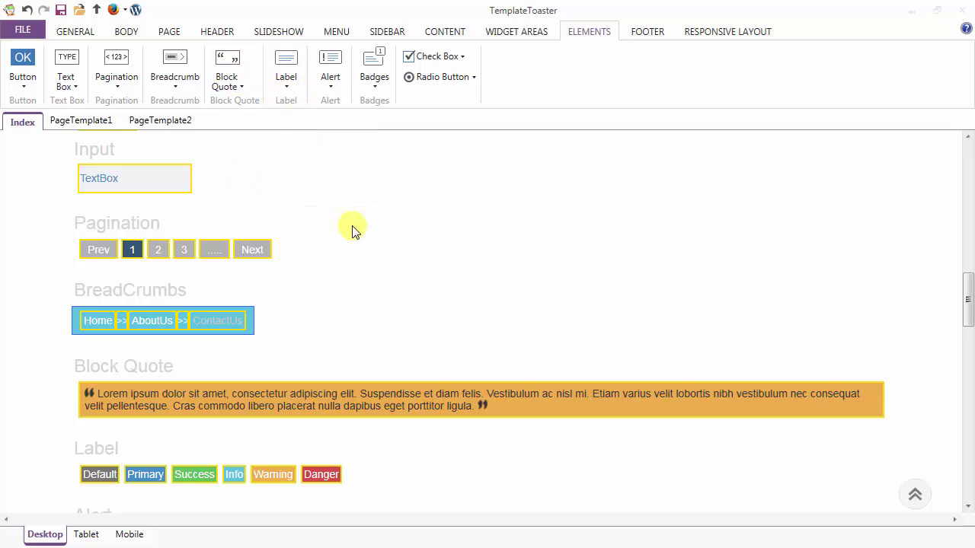
Step: Set the Default label's hover background to the custom dark brown #423030
click(967, 302)
drag(967, 302, 968, 327)
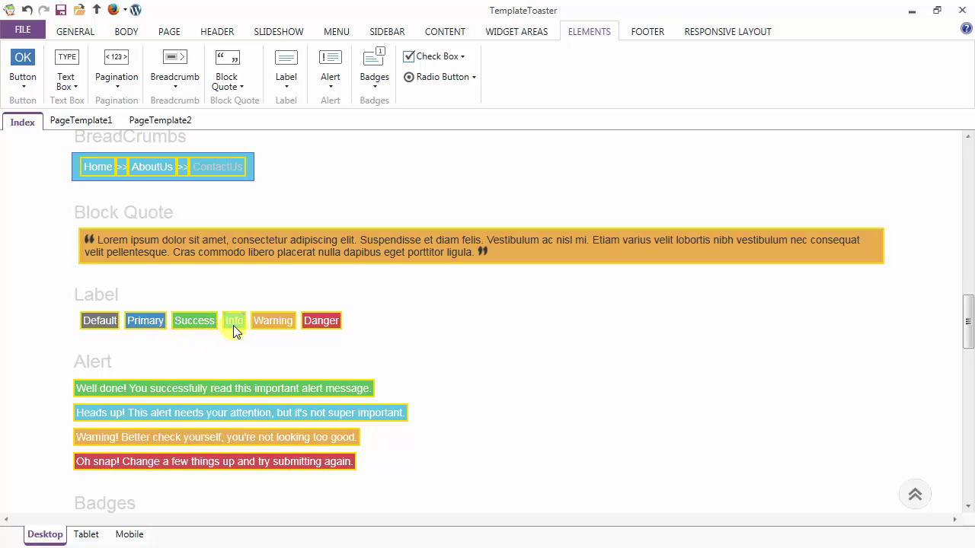
click(287, 86)
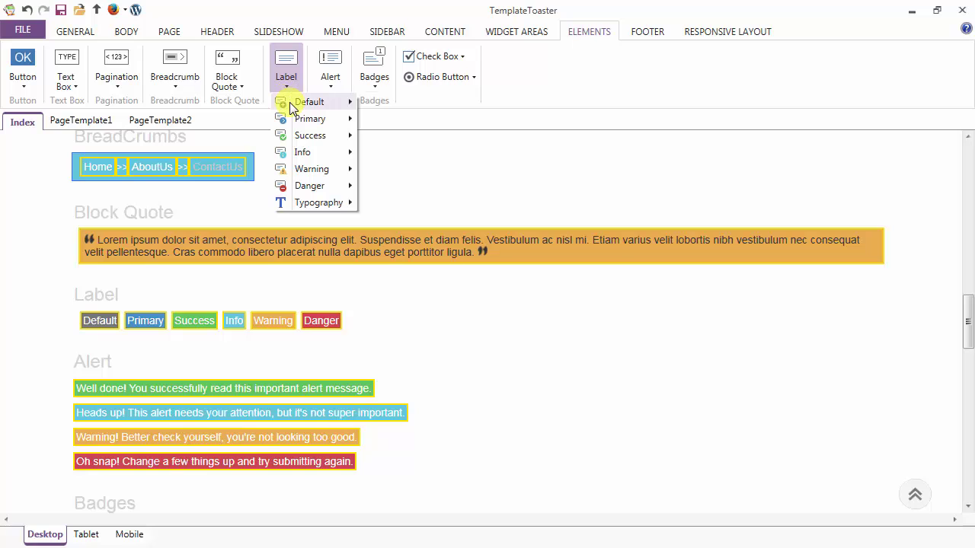
mouse_move(290, 107)
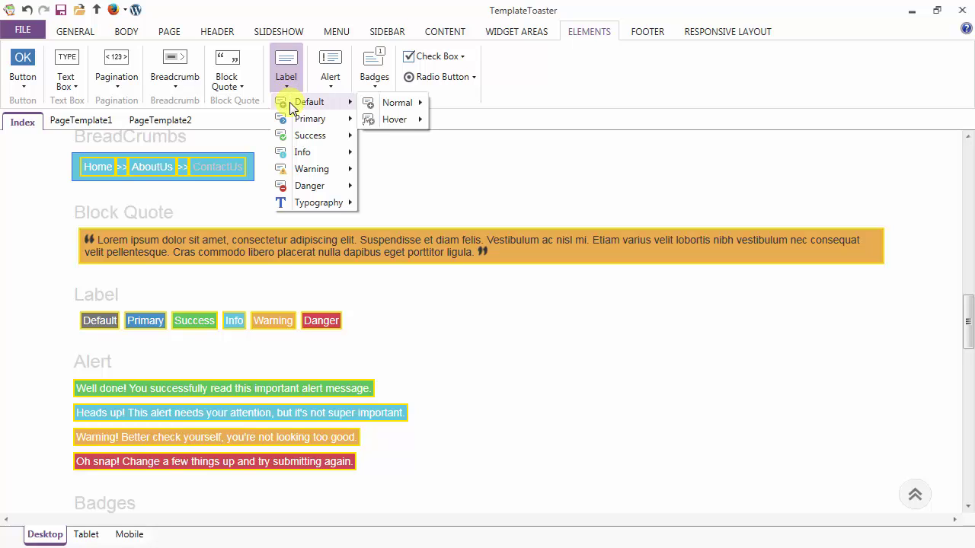
mouse_move(396, 107)
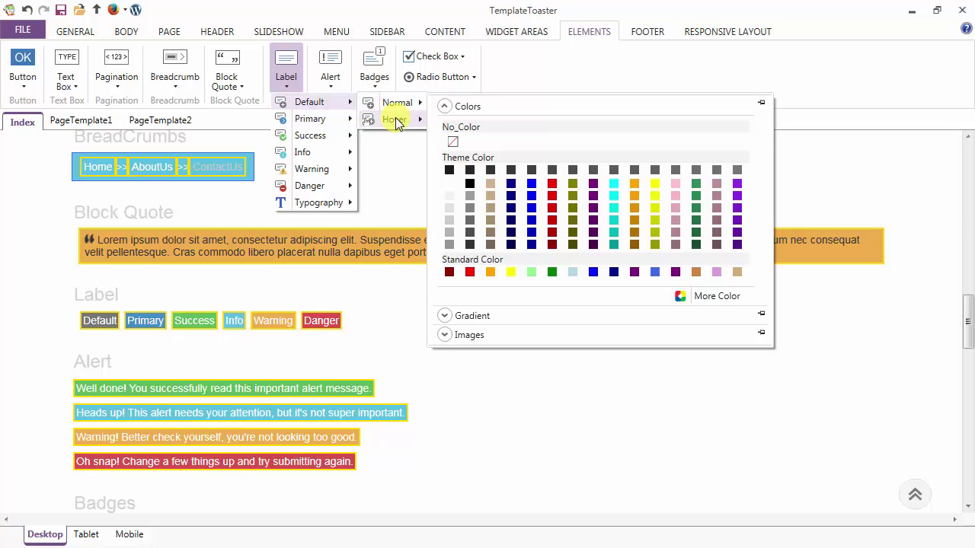
mouse_move(396, 124)
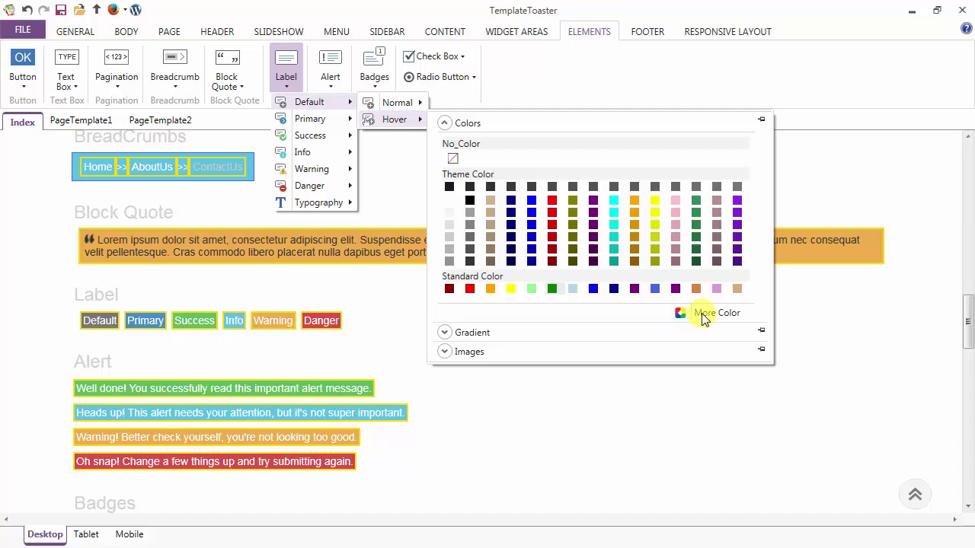
click(708, 314)
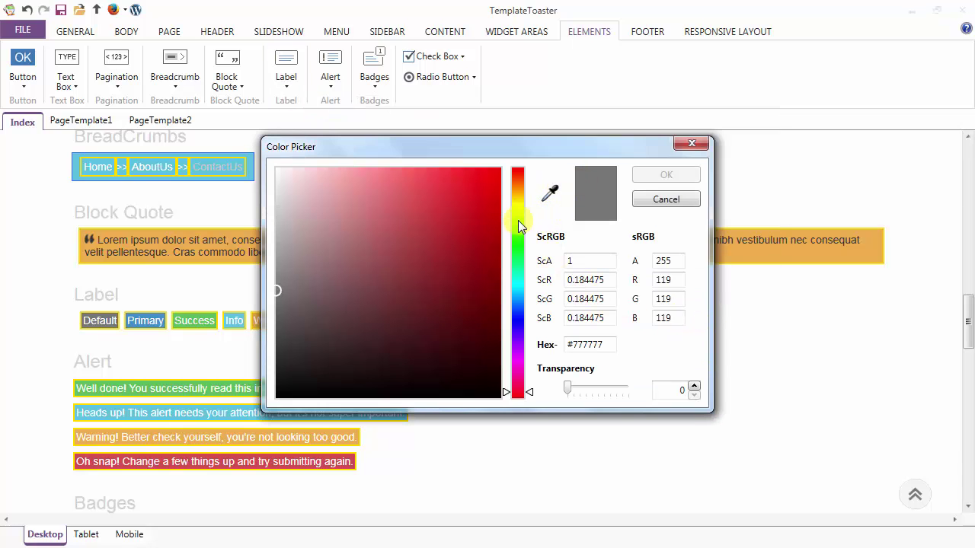
click(428, 314)
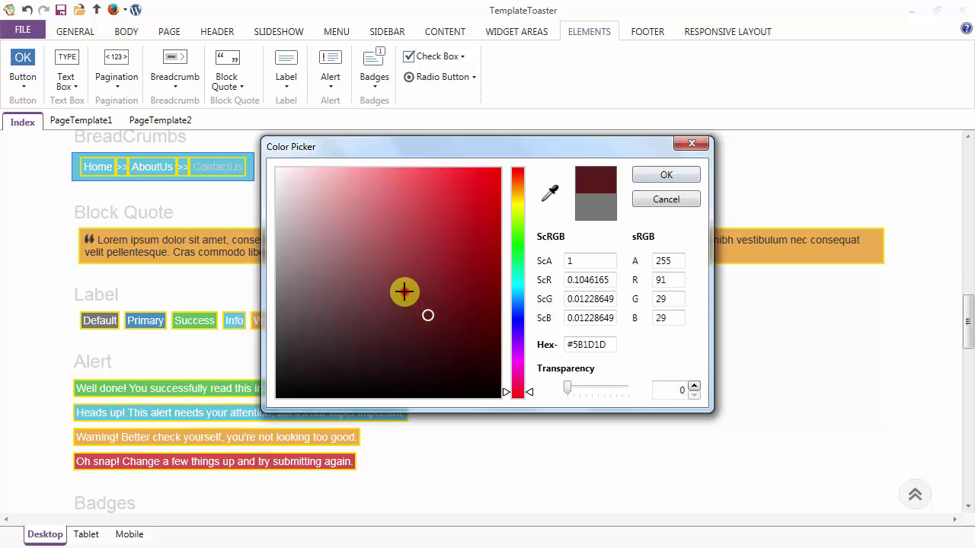
click(336, 338)
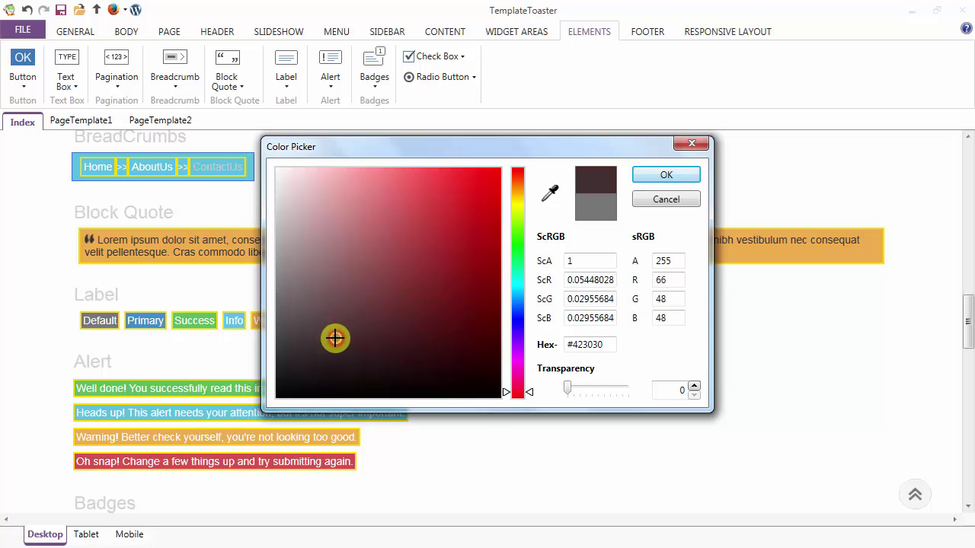
click(665, 177)
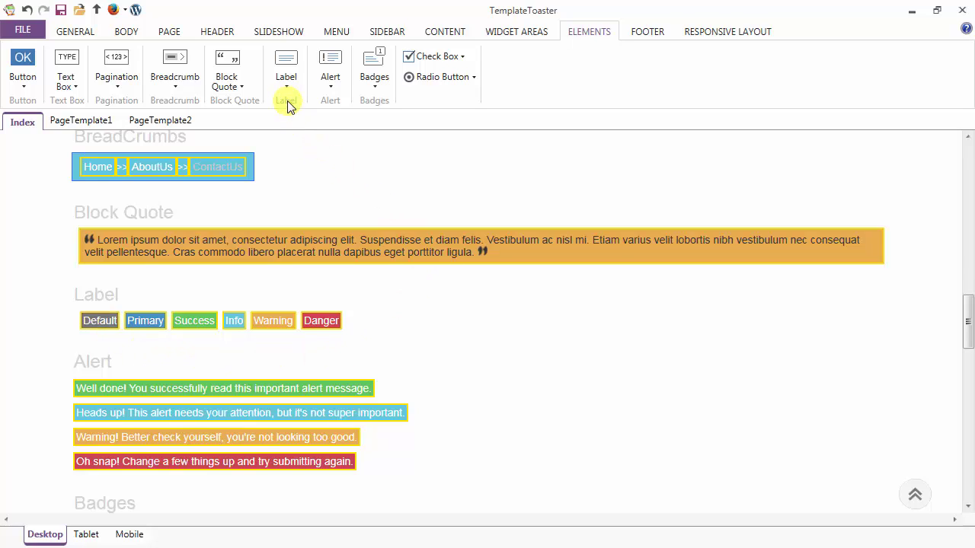
Step: Examine the other label types and the labels' hover typography options, including style, color, effects and text decoration
click(286, 74)
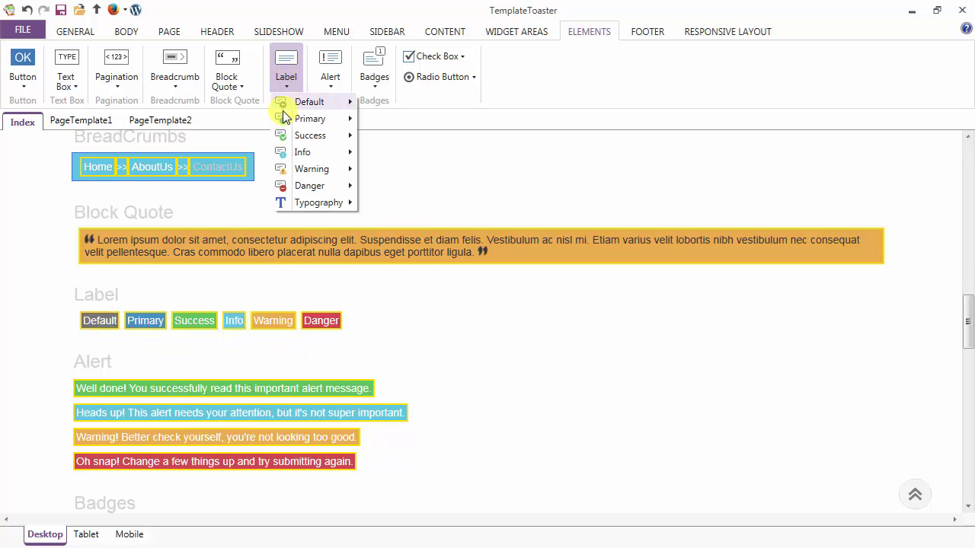
mouse_move(323, 120)
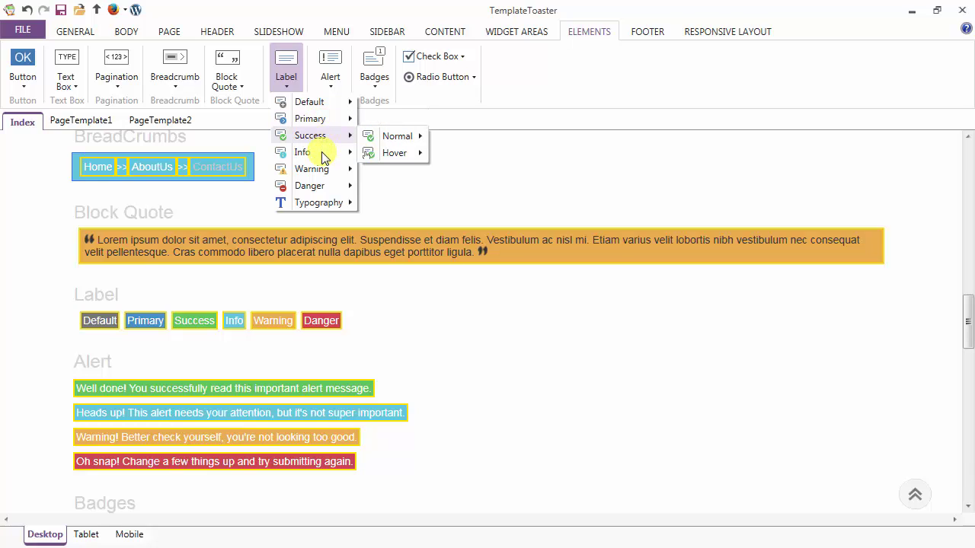
mouse_move(321, 208)
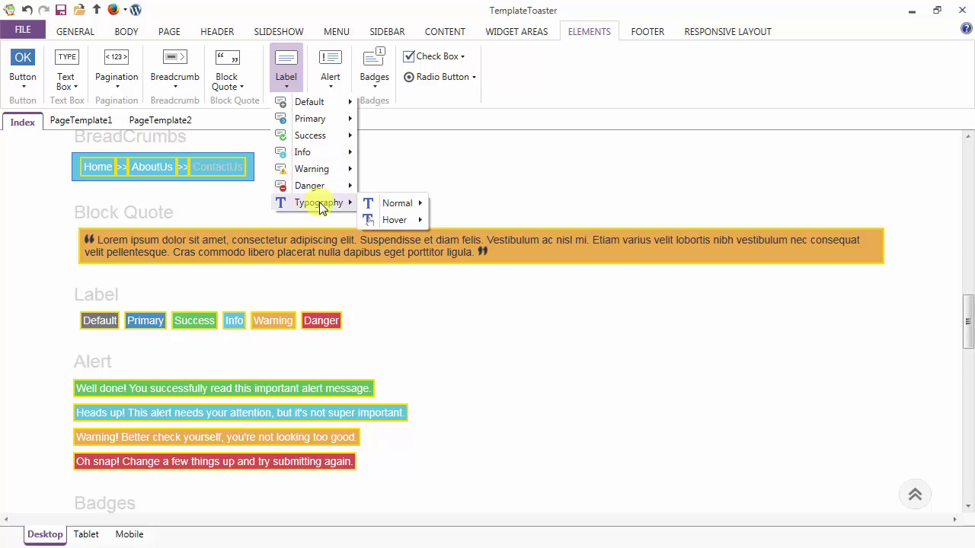
mouse_move(397, 210)
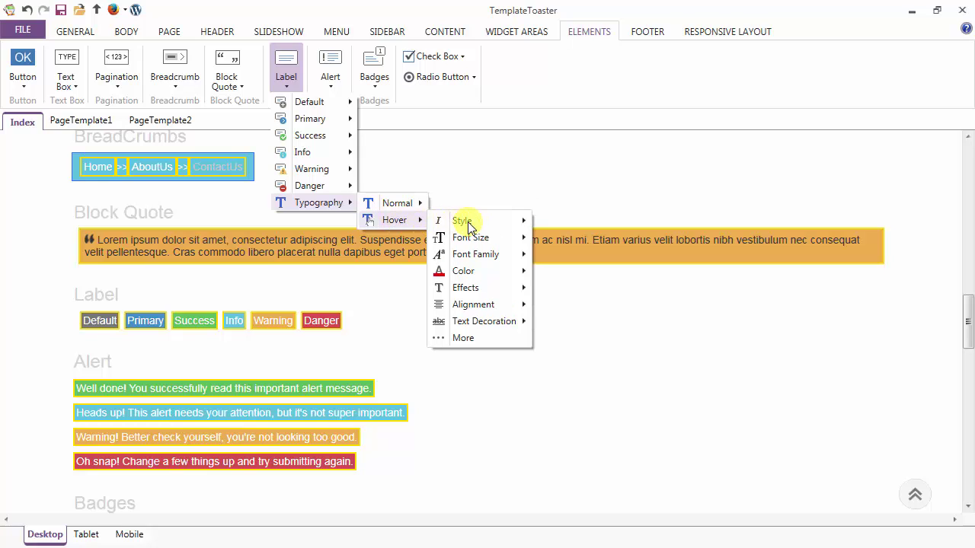
mouse_move(479, 223)
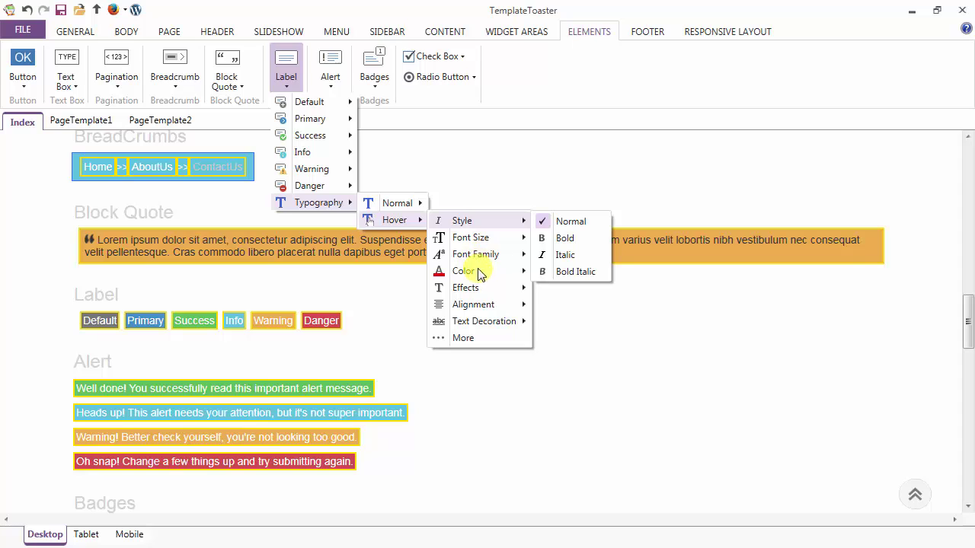
mouse_move(475, 273)
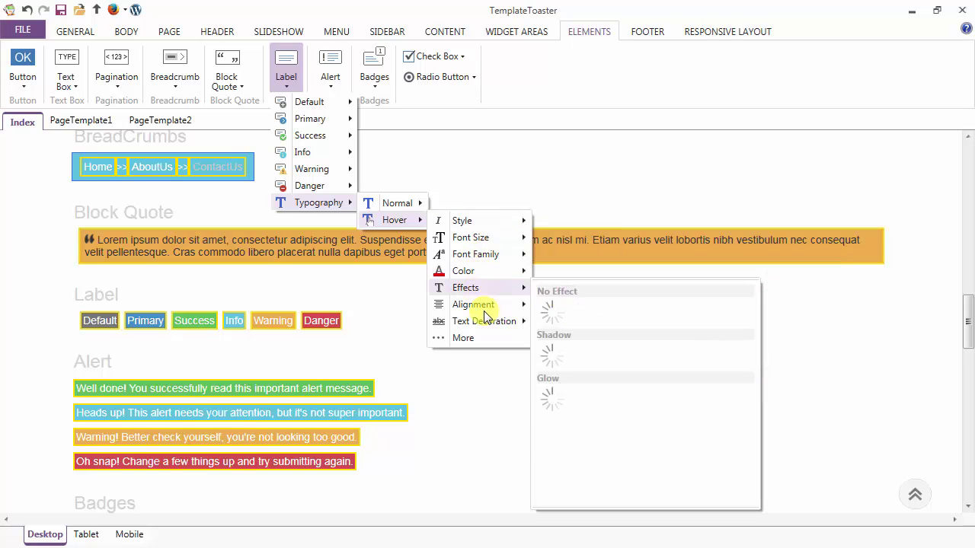
mouse_move(481, 328)
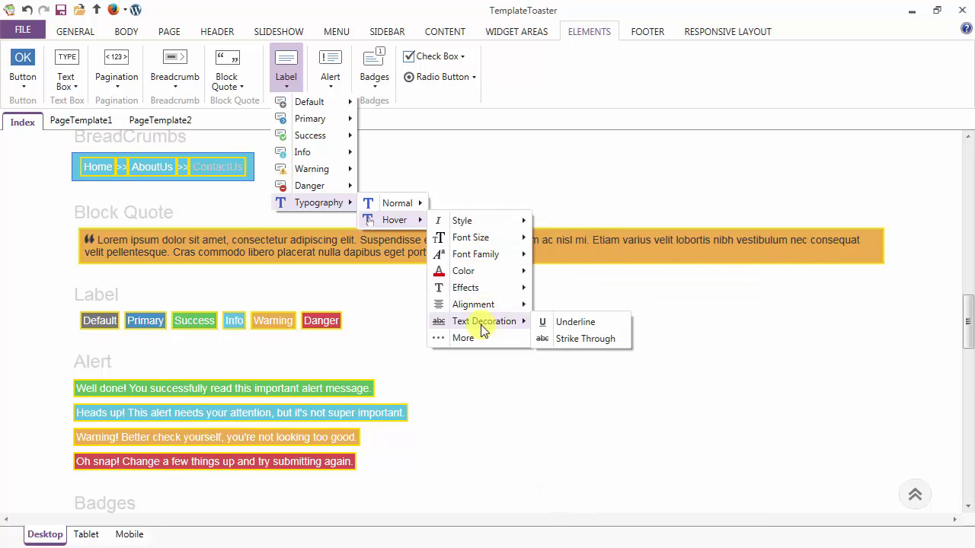
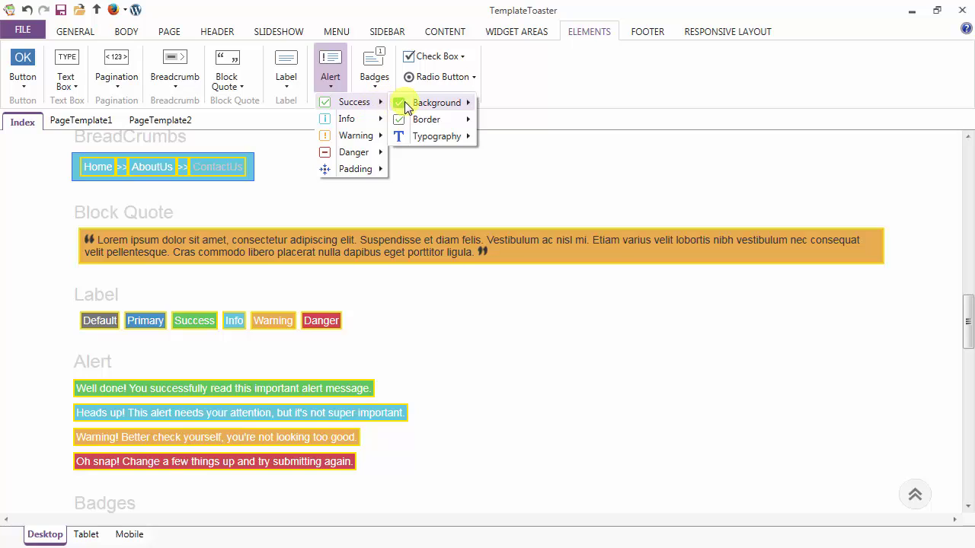
Step: Set the Success alert's background to a very dark green from the theme colors
mouse_move(423, 107)
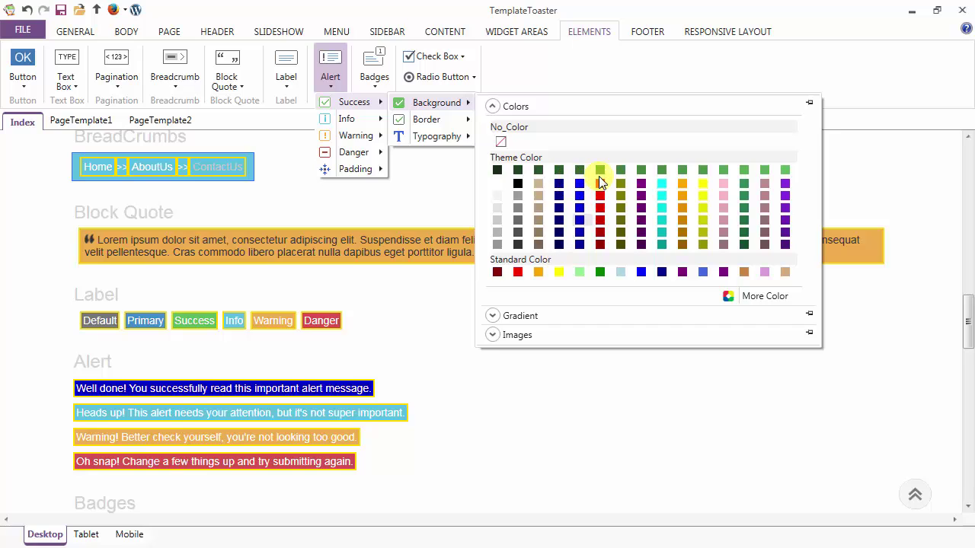
click(516, 168)
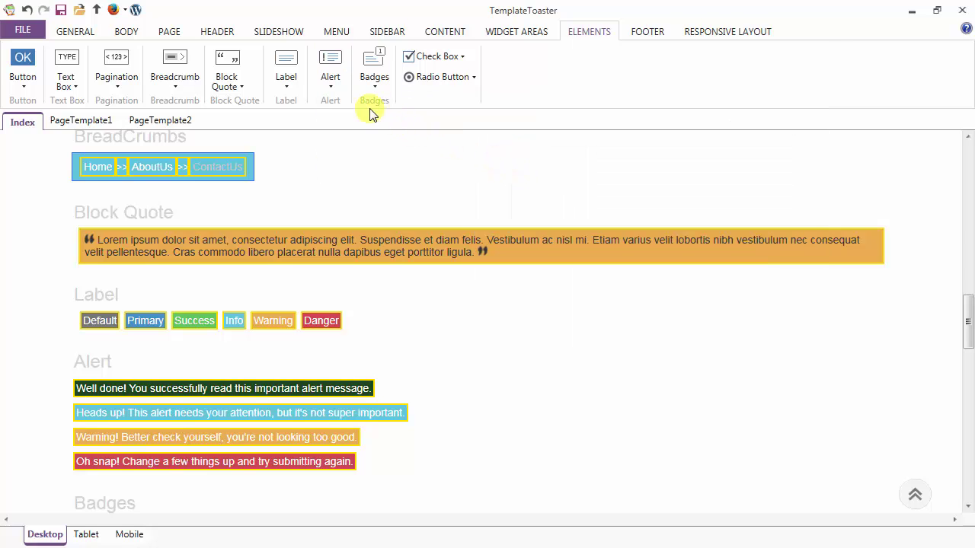
Step: Examine the Success alert's border and typography options, the Info, Warning and Danger alert settings, and the alert padding options
click(333, 70)
mouse_move(335, 108)
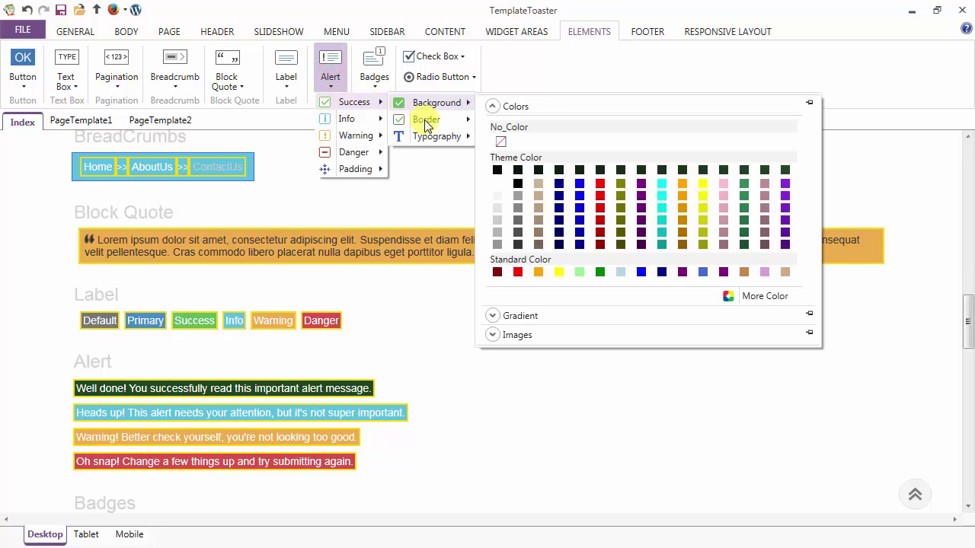
mouse_move(512, 122)
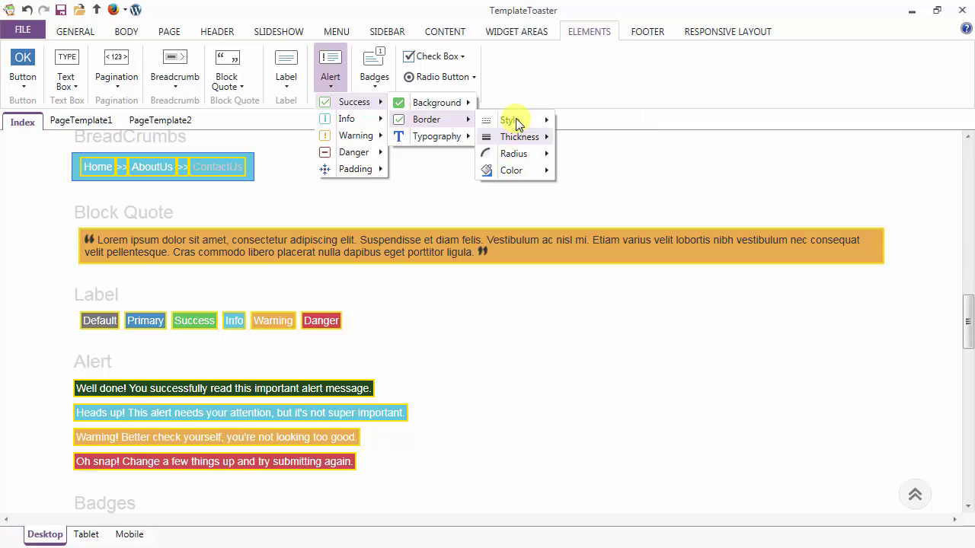
mouse_move(447, 142)
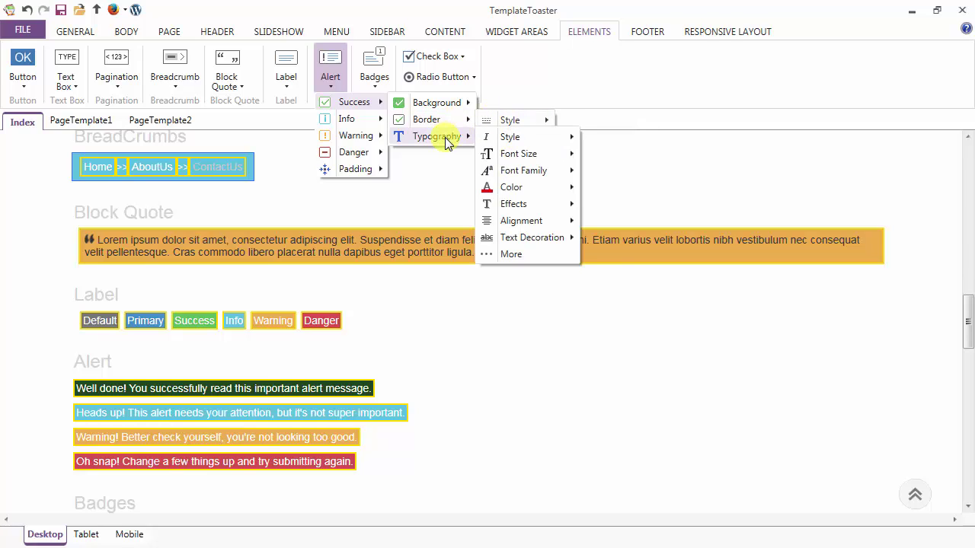
mouse_move(515, 142)
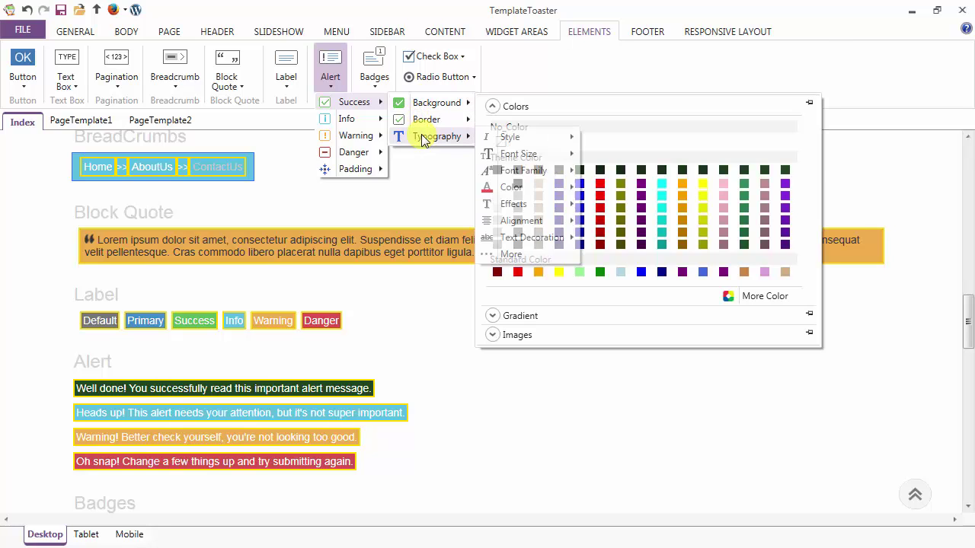
click(365, 102)
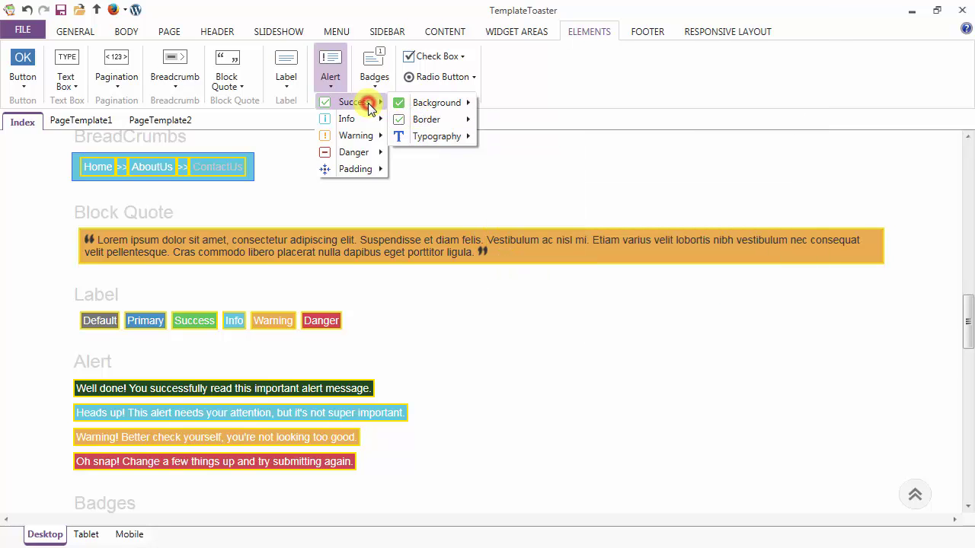
click(370, 119)
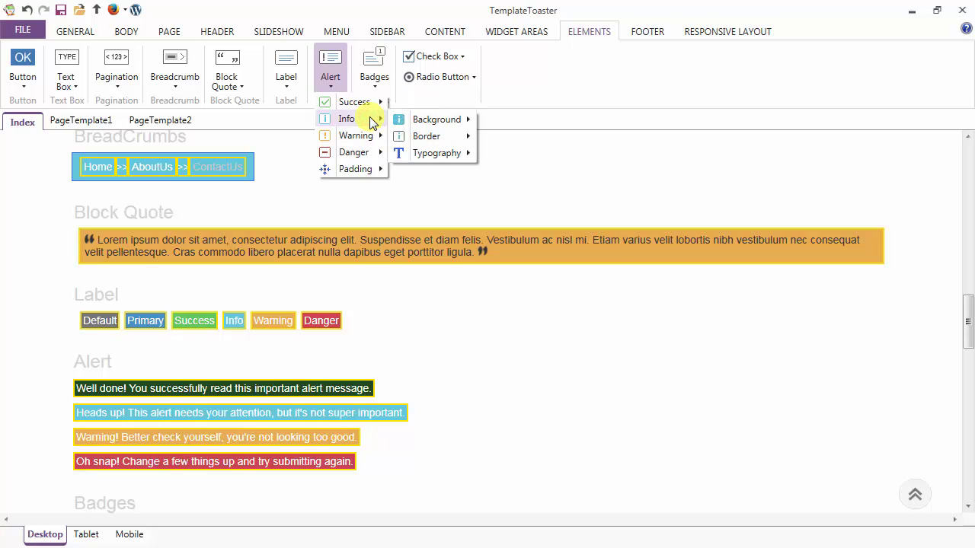
click(375, 135)
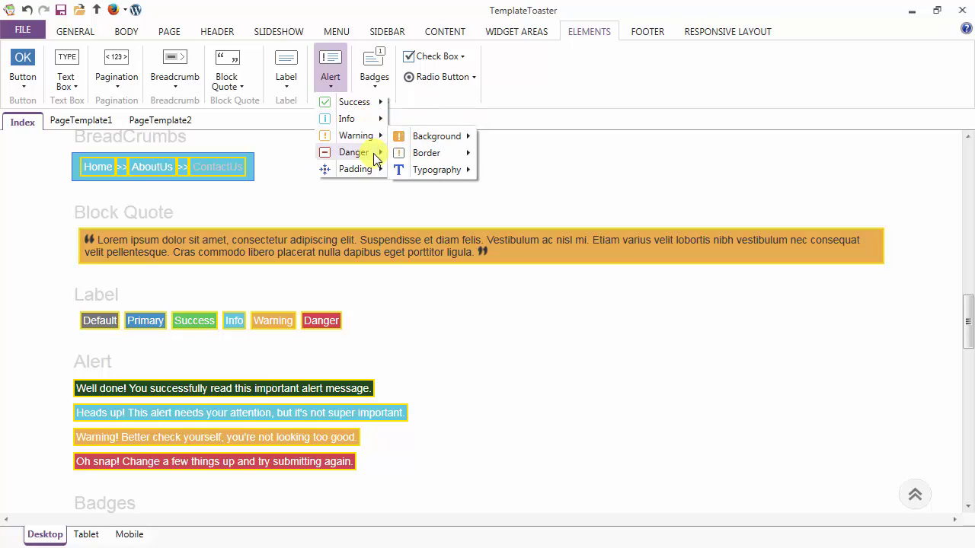
click(373, 152)
click(374, 168)
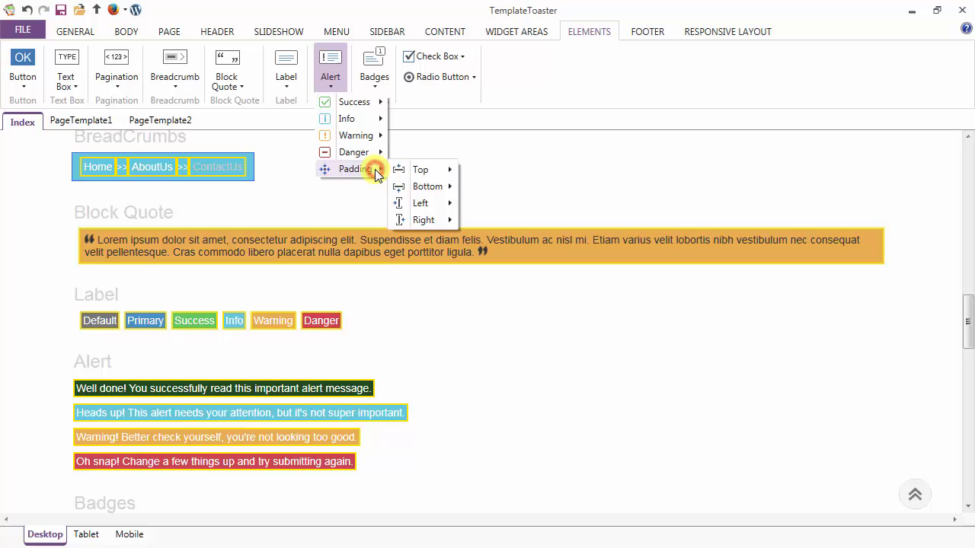
Step: Unlink the alert padding sides and set the left and right padding to 10 each
click(421, 171)
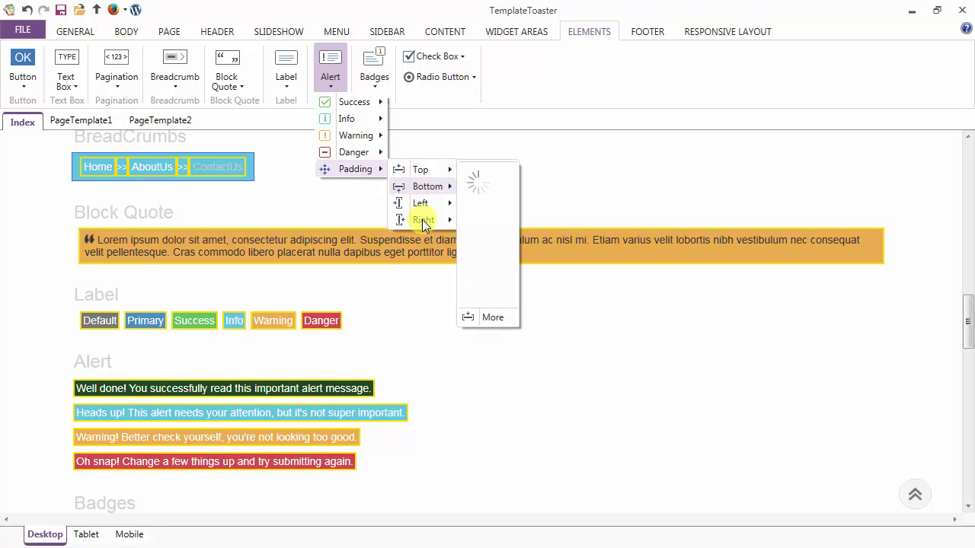
mouse_move(422, 219)
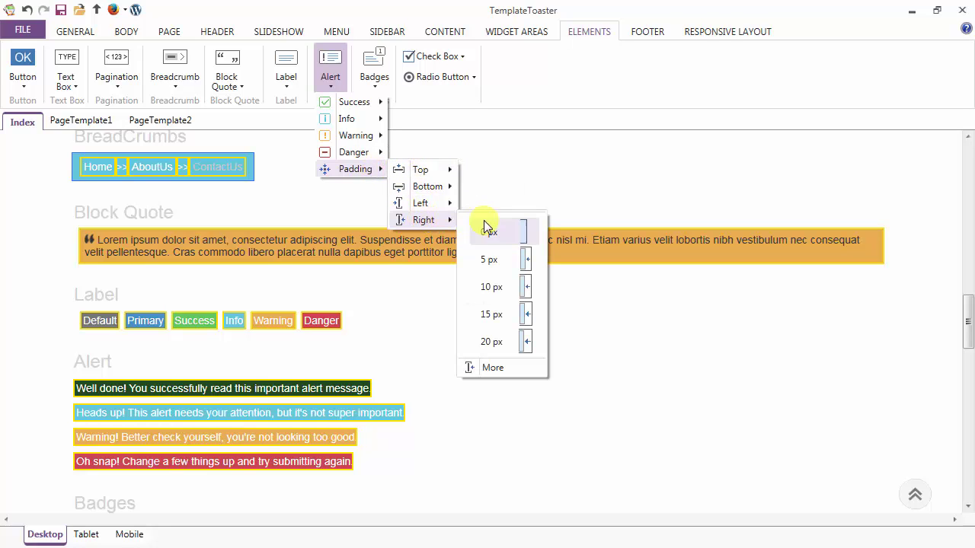
click(489, 367)
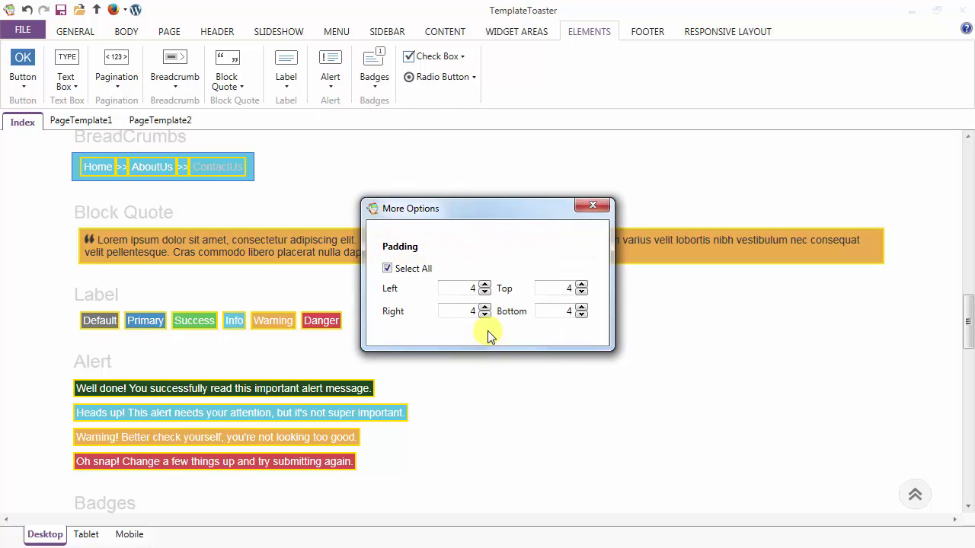
click(388, 268)
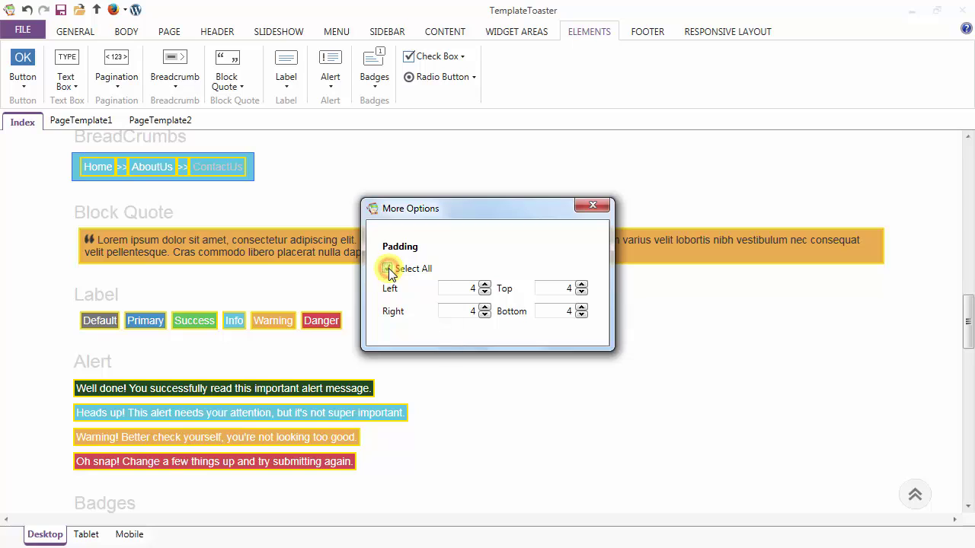
click(484, 285)
click(485, 285)
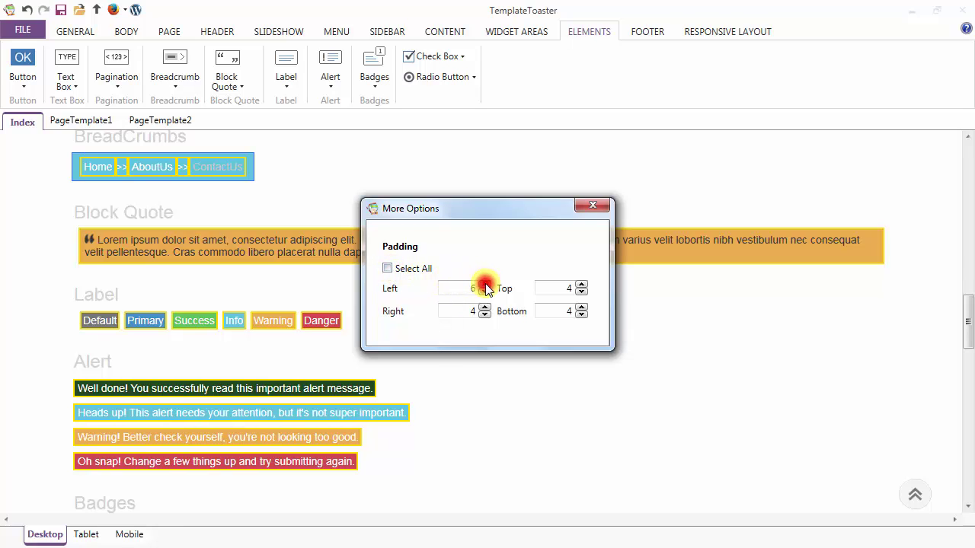
click(485, 285)
click(484, 284)
click(485, 285)
click(484, 285)
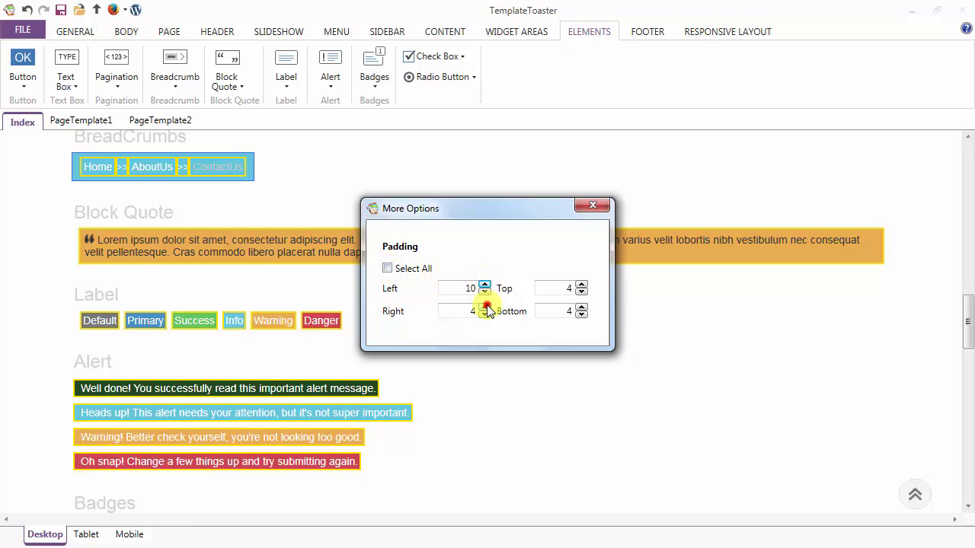
click(484, 307)
click(484, 307)
click(485, 308)
click(484, 308)
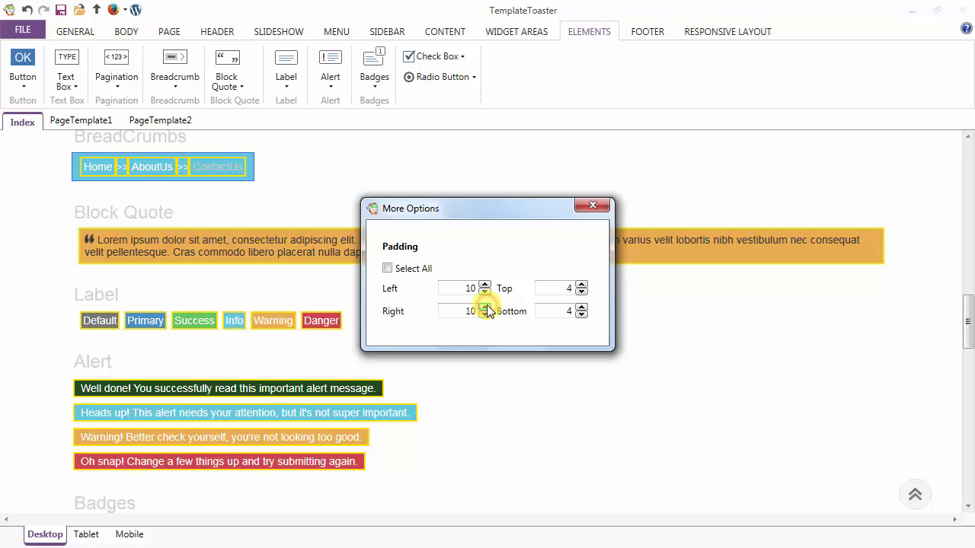
Step: Set the alerts' top and bottom padding to 5 each and close the padding options
click(582, 286)
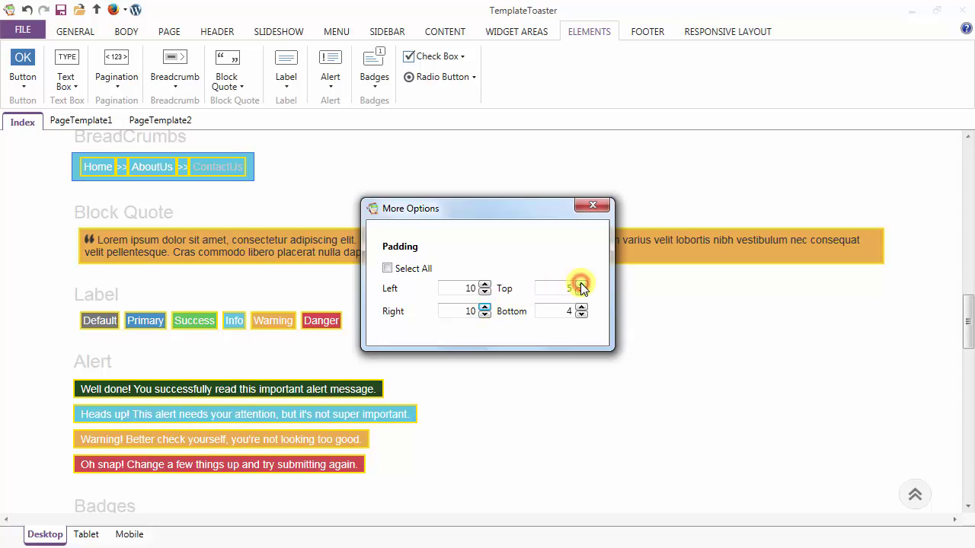
click(582, 307)
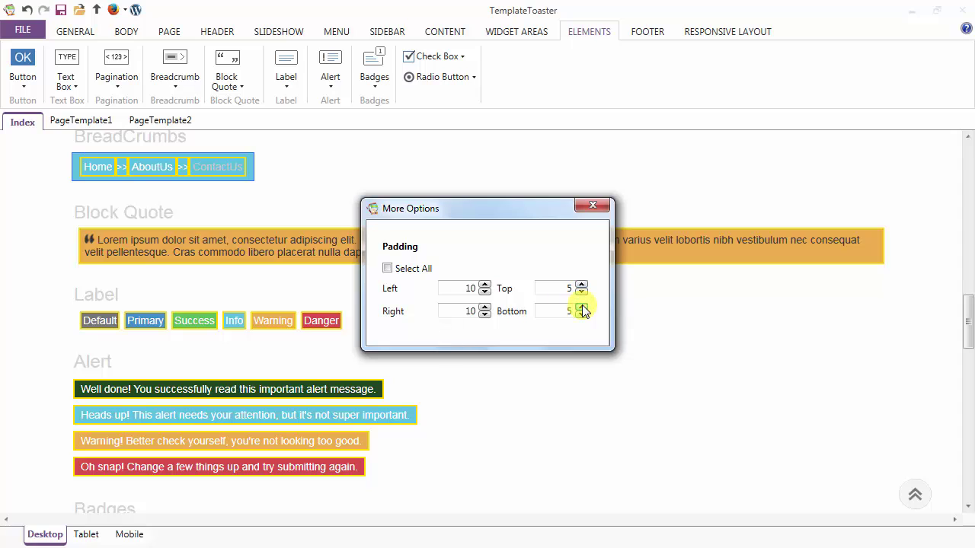
click(591, 207)
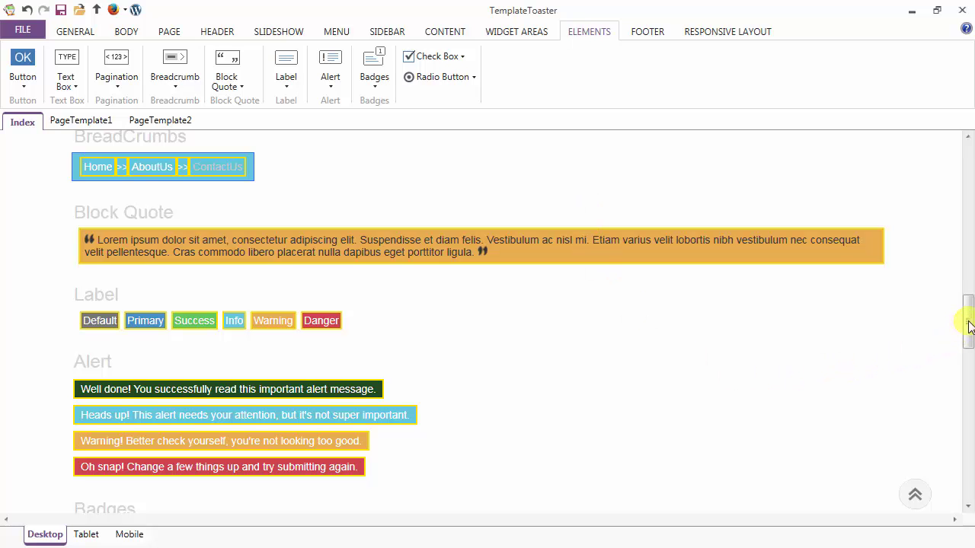
Step: Set the badge's normal background to the red #D9534F sampled from the Danger alert
drag(968, 322, 968, 367)
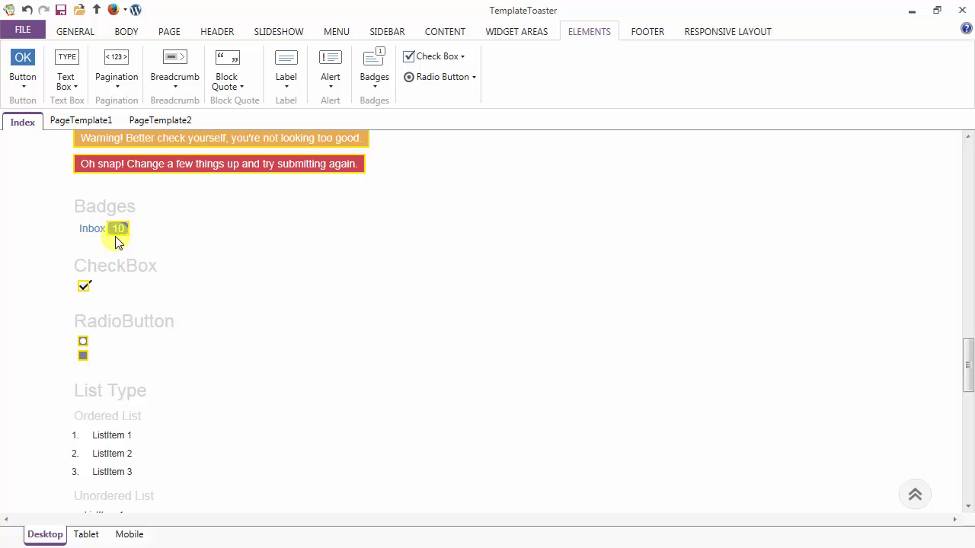
click(373, 72)
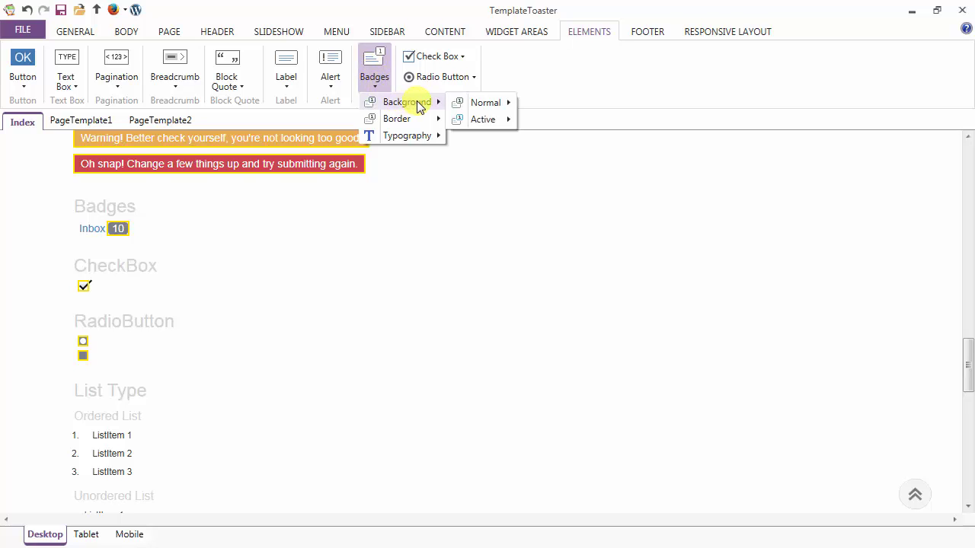
mouse_move(488, 109)
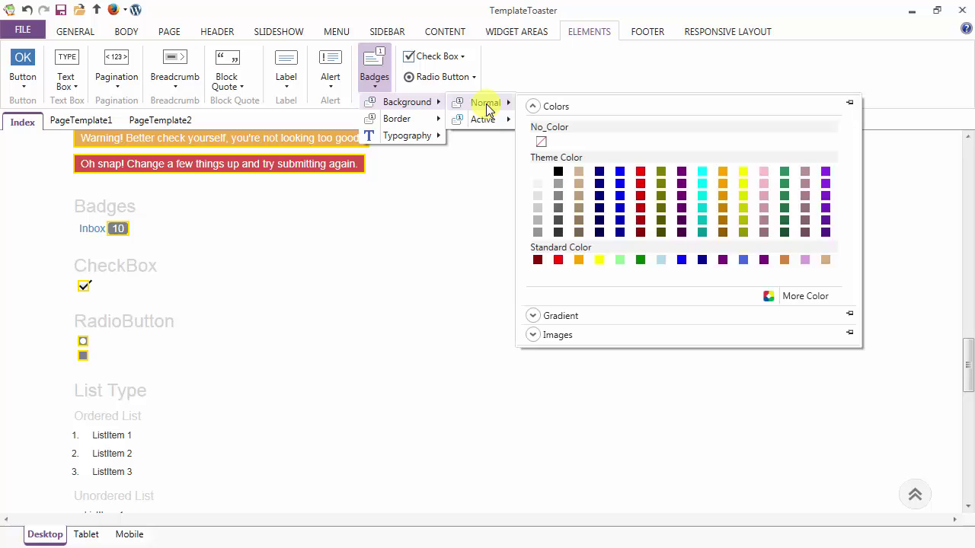
click(800, 297)
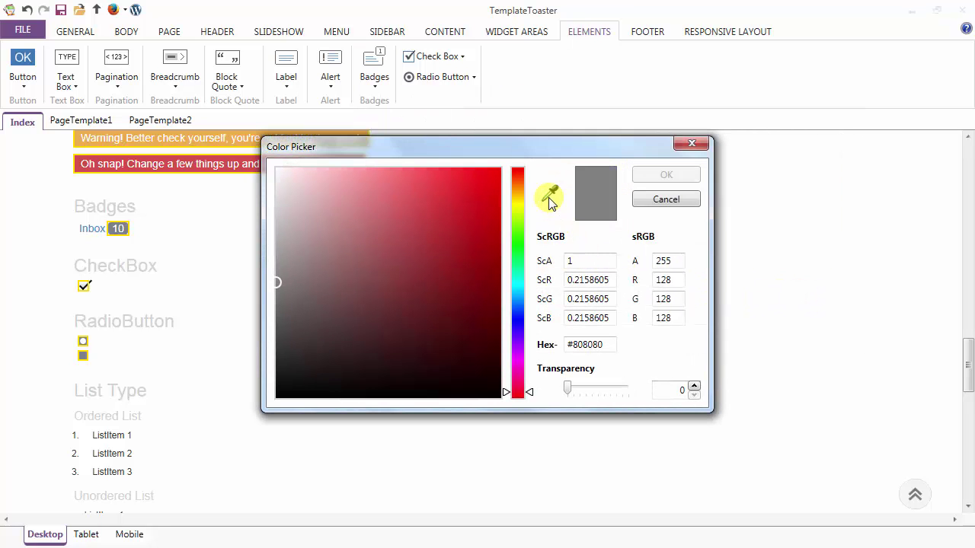
click(550, 197)
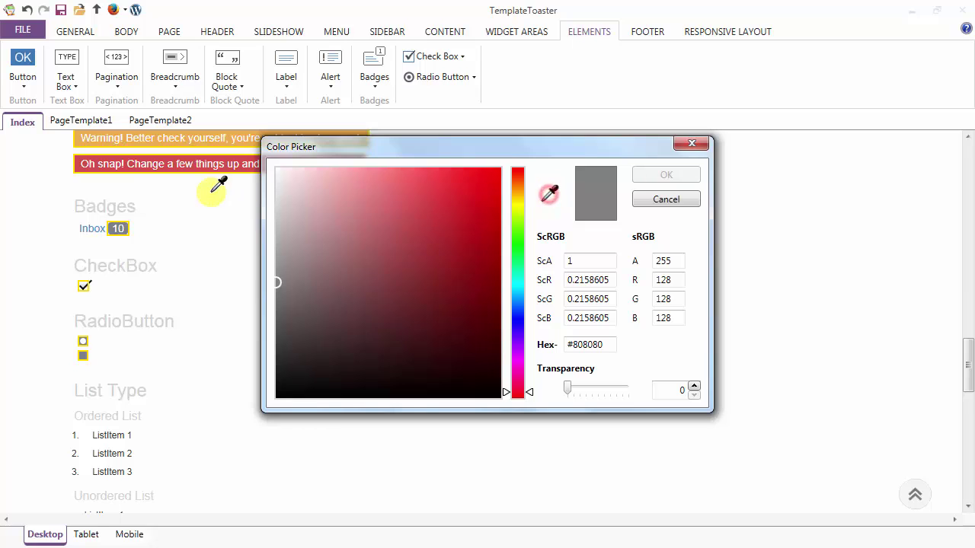
click(80, 166)
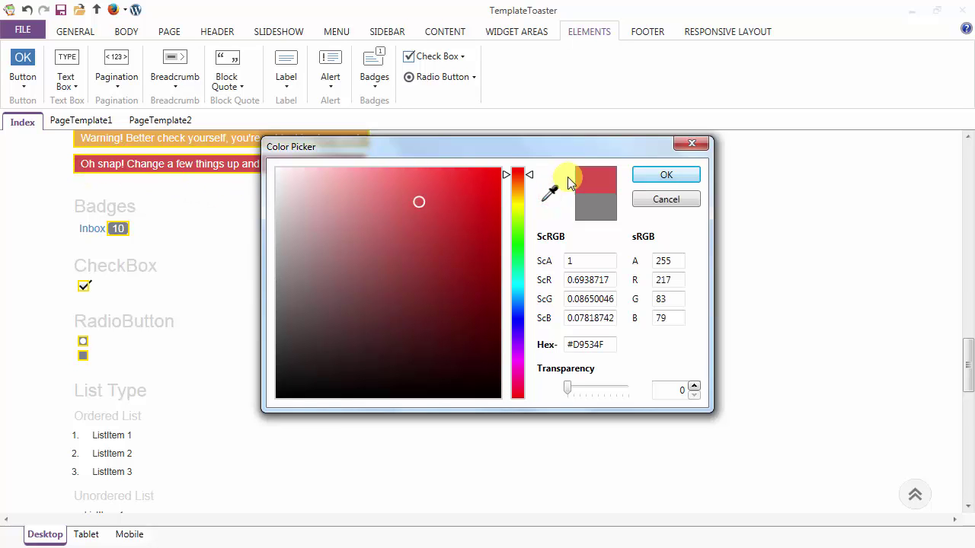
click(660, 176)
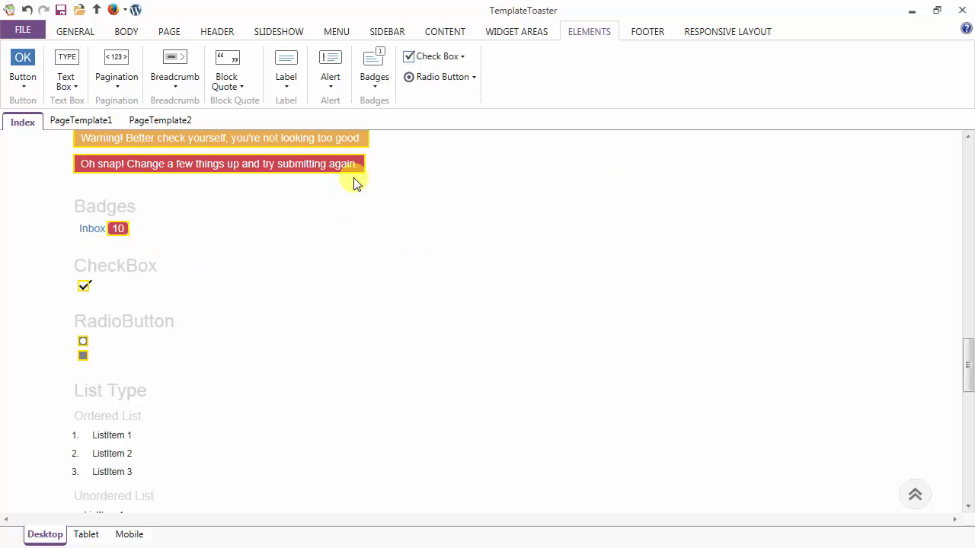
Step: Set the badge's active background to the custom dark red #8B2724, starting from the Danger alert's sampled color
click(375, 83)
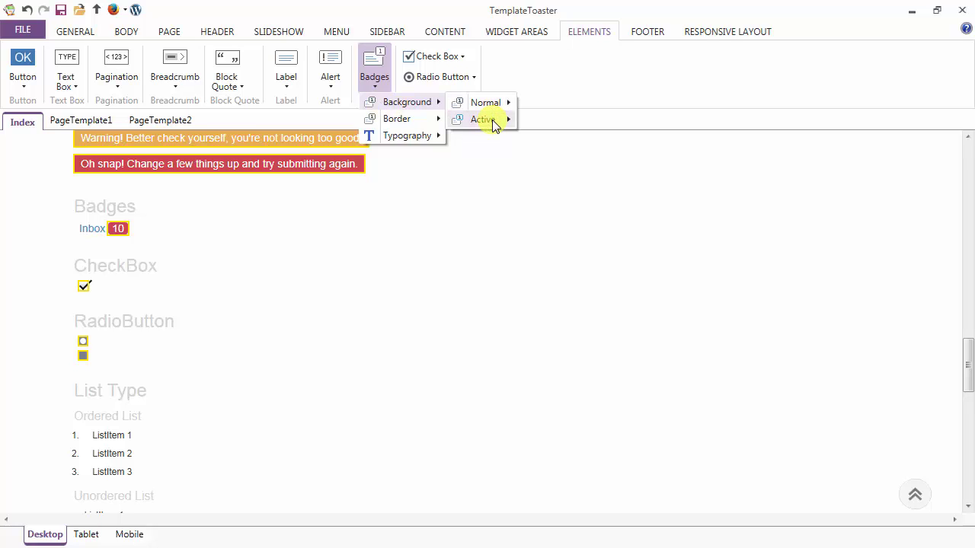
mouse_move(493, 124)
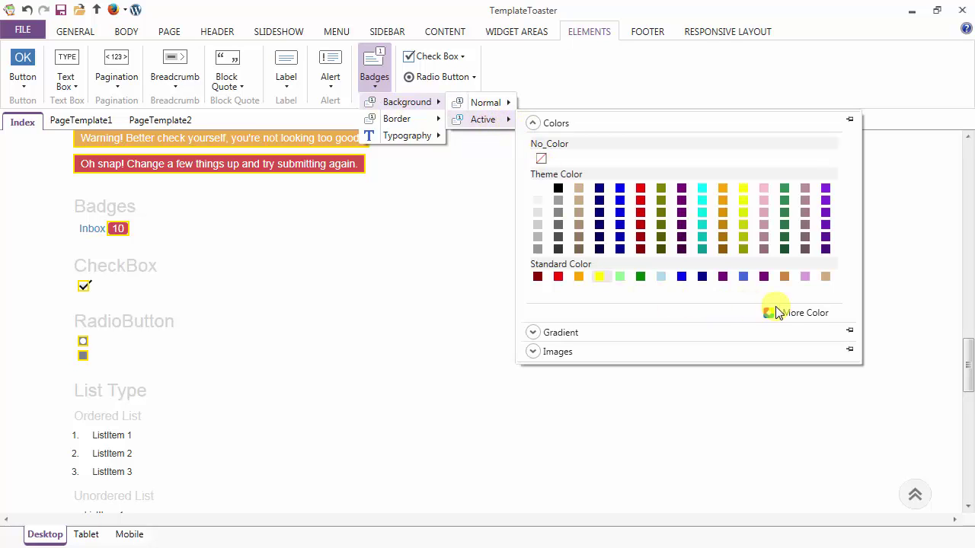
click(807, 316)
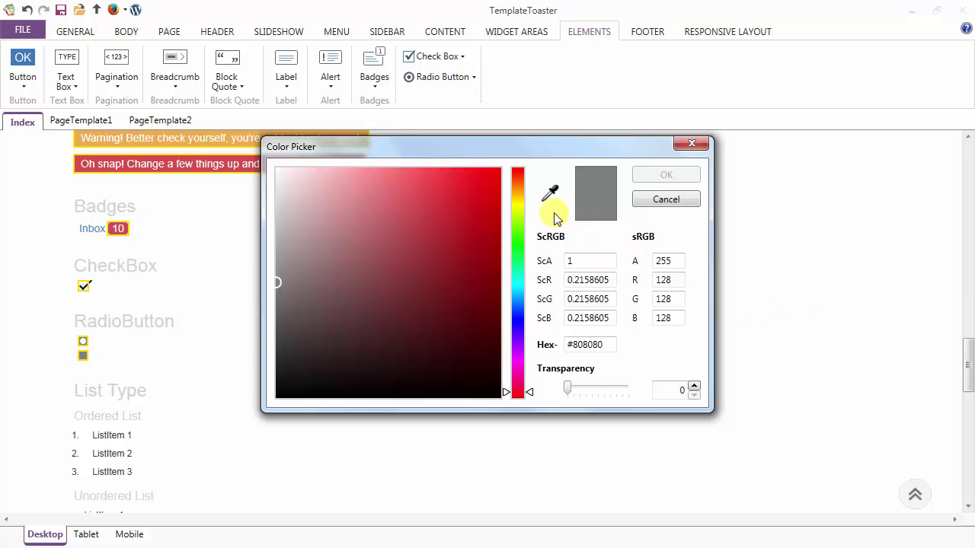
click(550, 194)
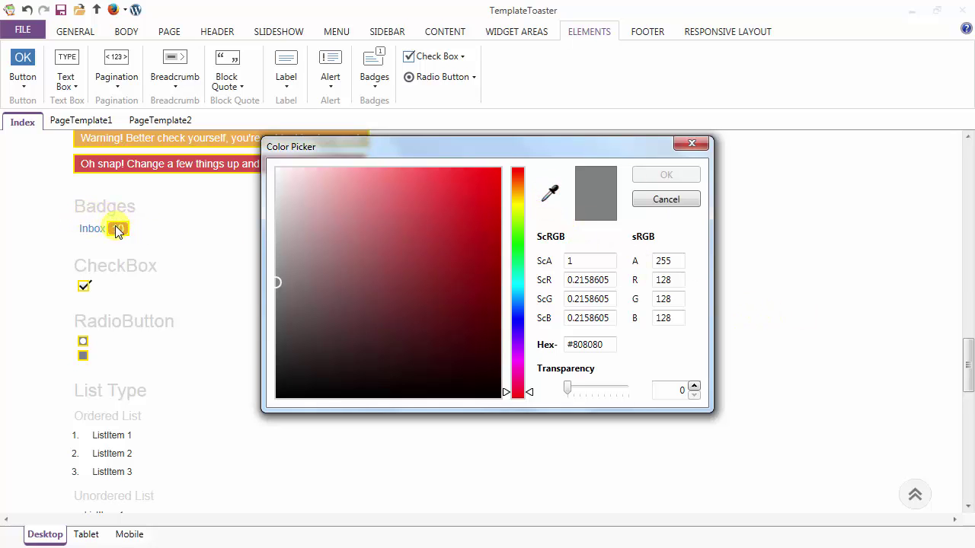
click(82, 166)
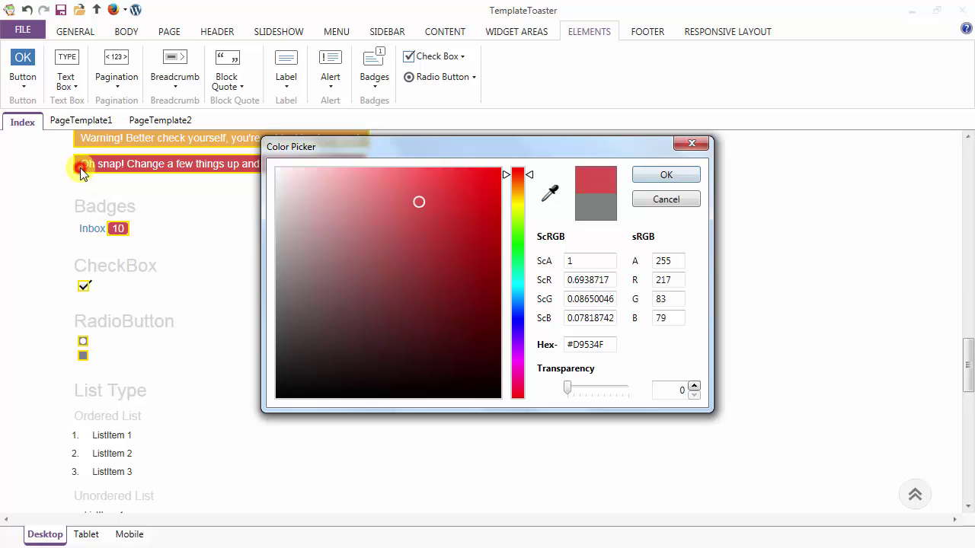
click(442, 272)
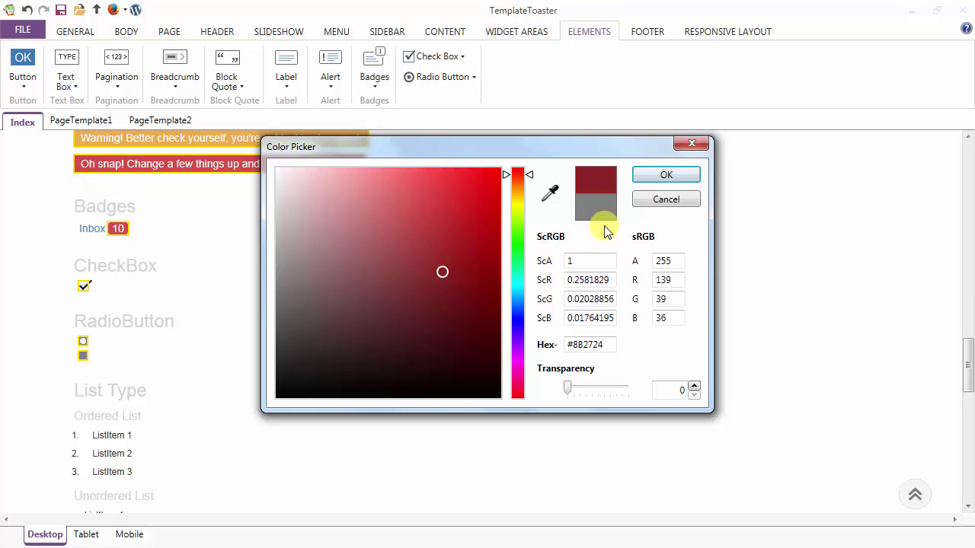
click(666, 178)
click(668, 177)
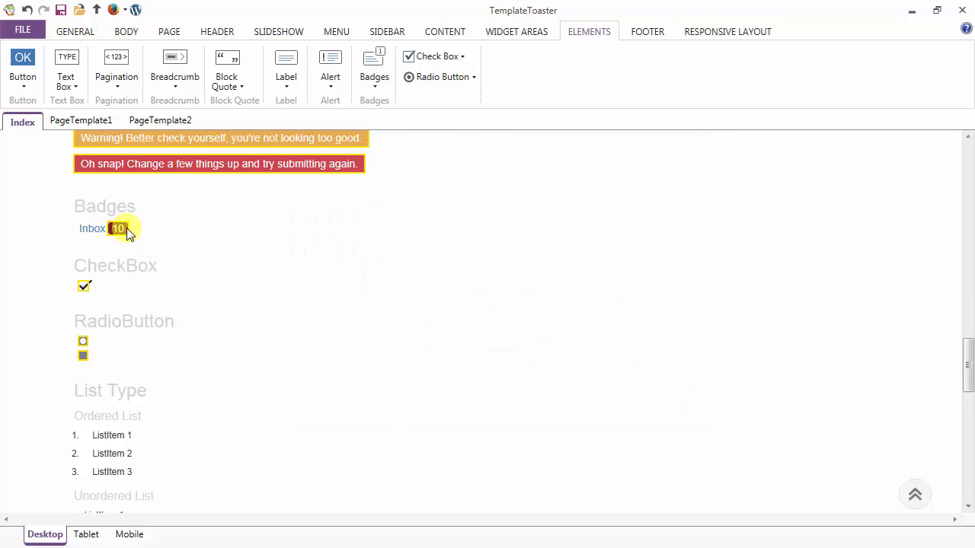
Step: Set the badge's border thickness to 1 px and its border radius to 0 px
click(371, 72)
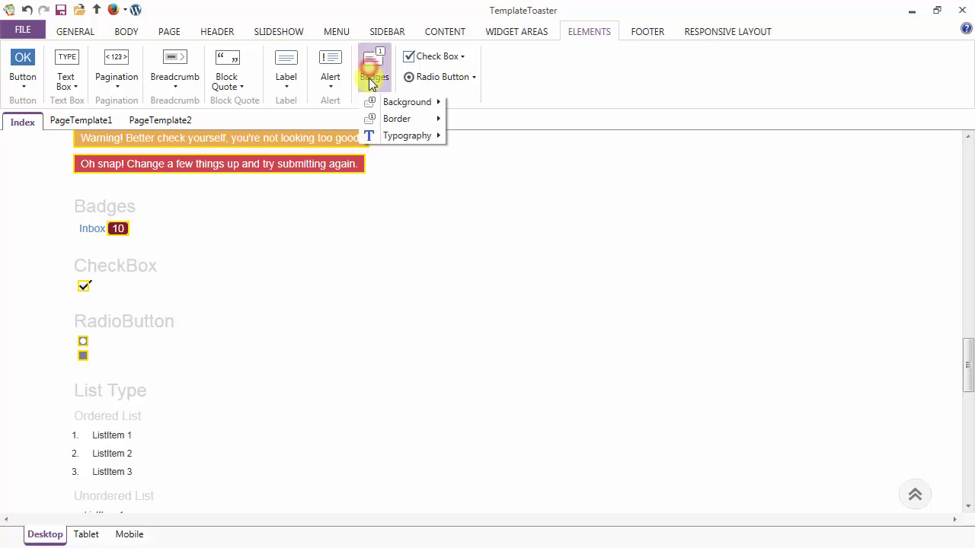
mouse_move(387, 121)
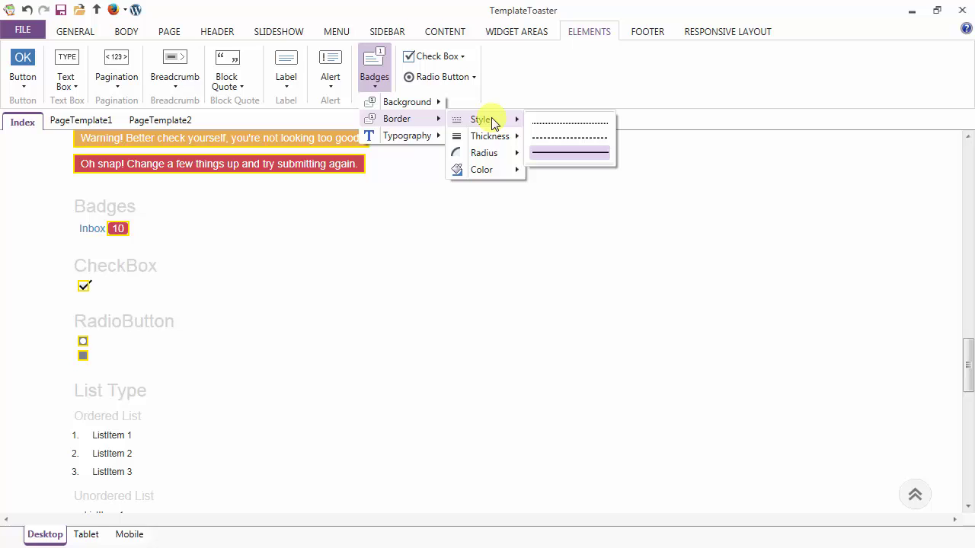
mouse_move(491, 137)
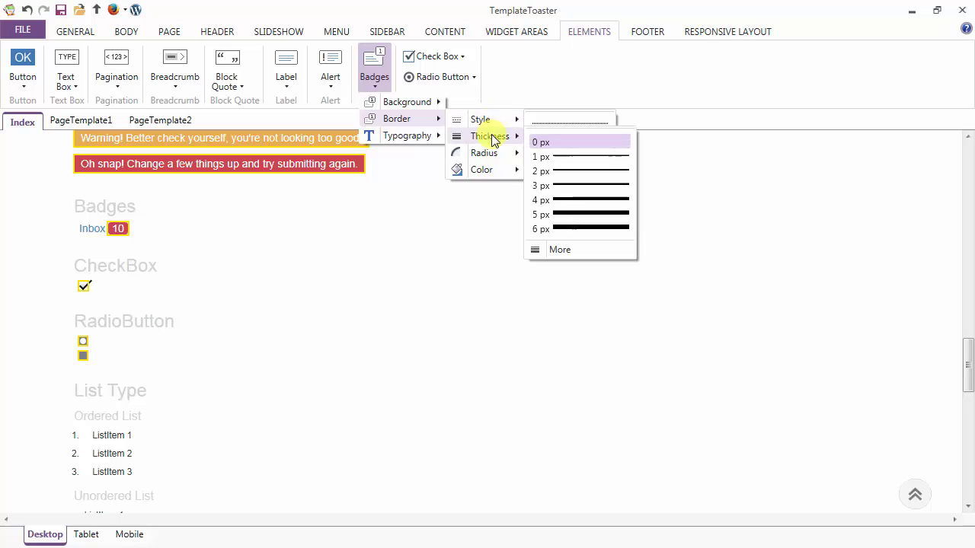
click(545, 156)
click(374, 62)
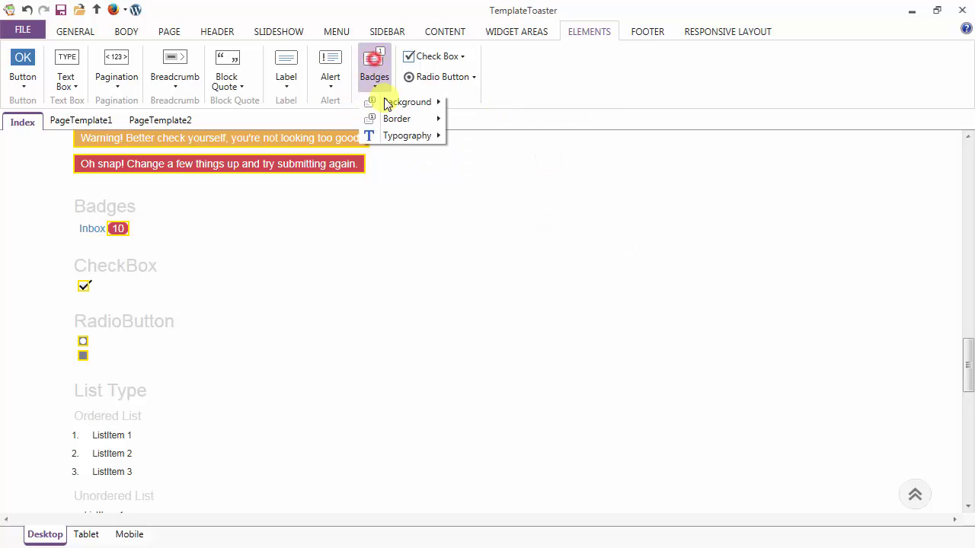
mouse_move(386, 122)
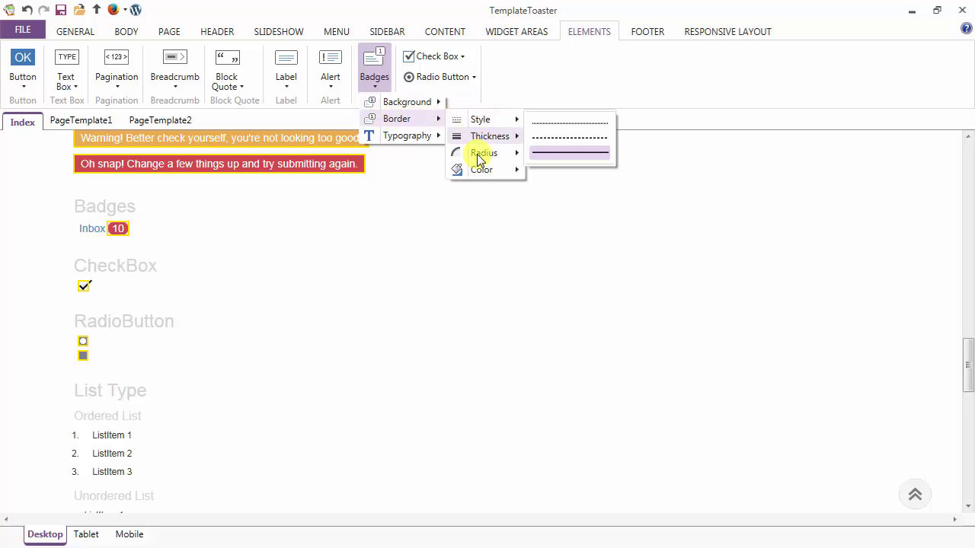
mouse_move(480, 158)
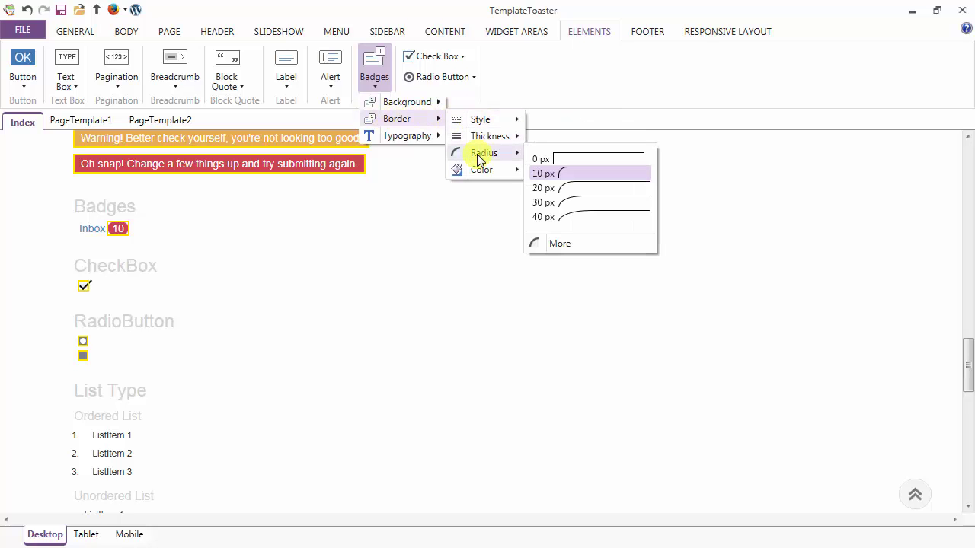
click(563, 158)
Step: Set the badge's border color to the second dark swatch in the first row of theme colors
click(372, 76)
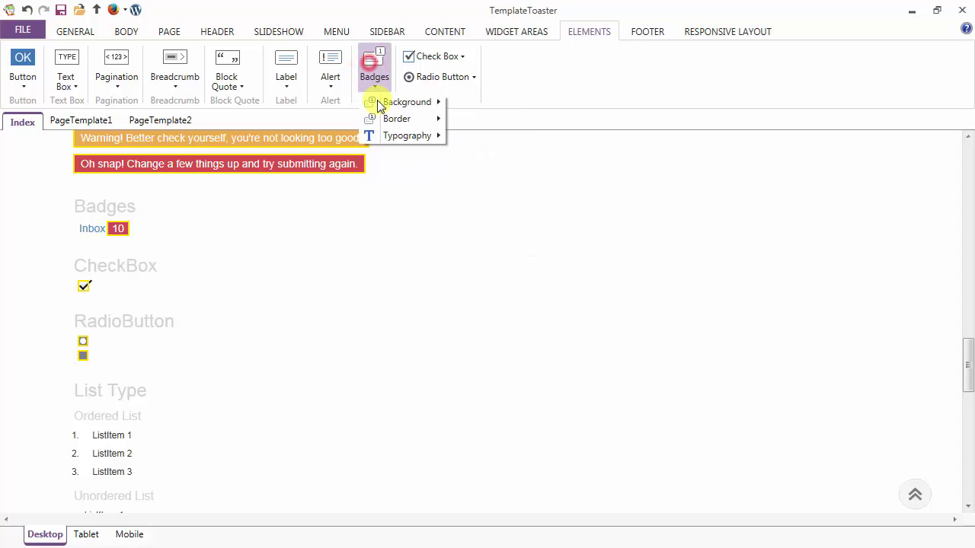
mouse_move(390, 122)
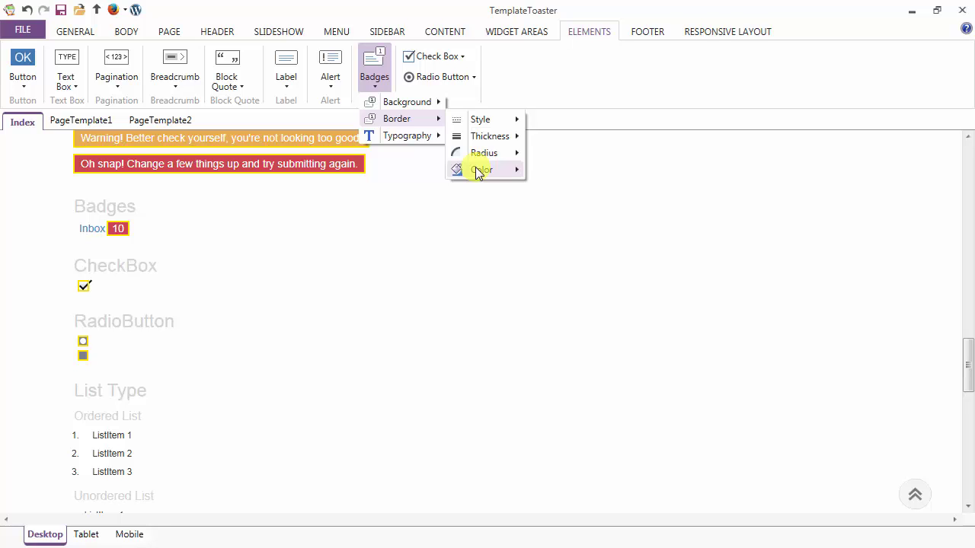
mouse_move(478, 172)
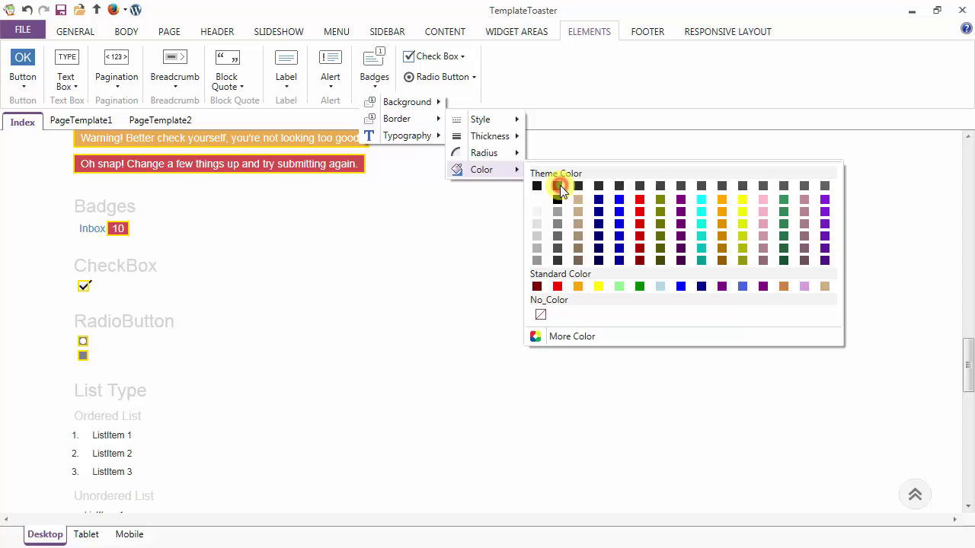
click(557, 187)
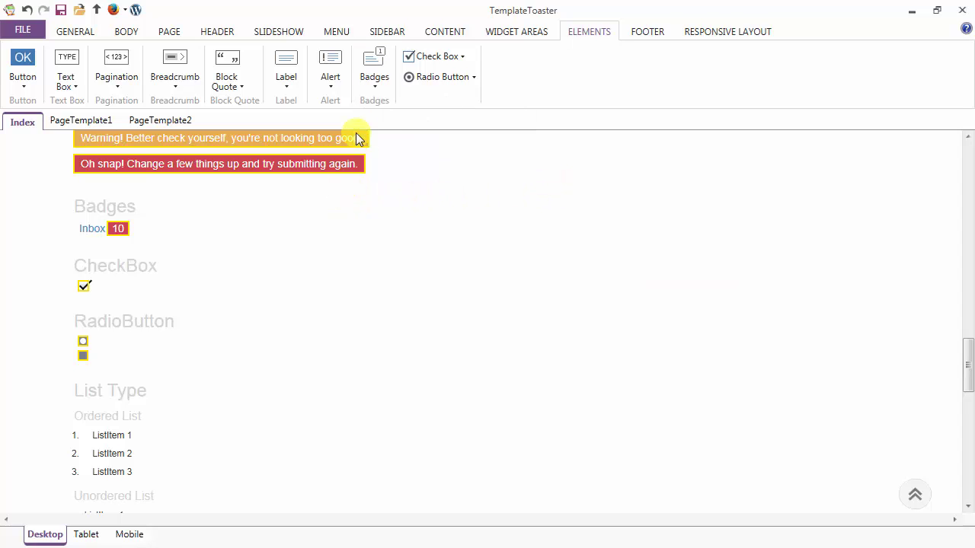
Step: Set the badge's normal text color to the white theme swatch
click(373, 69)
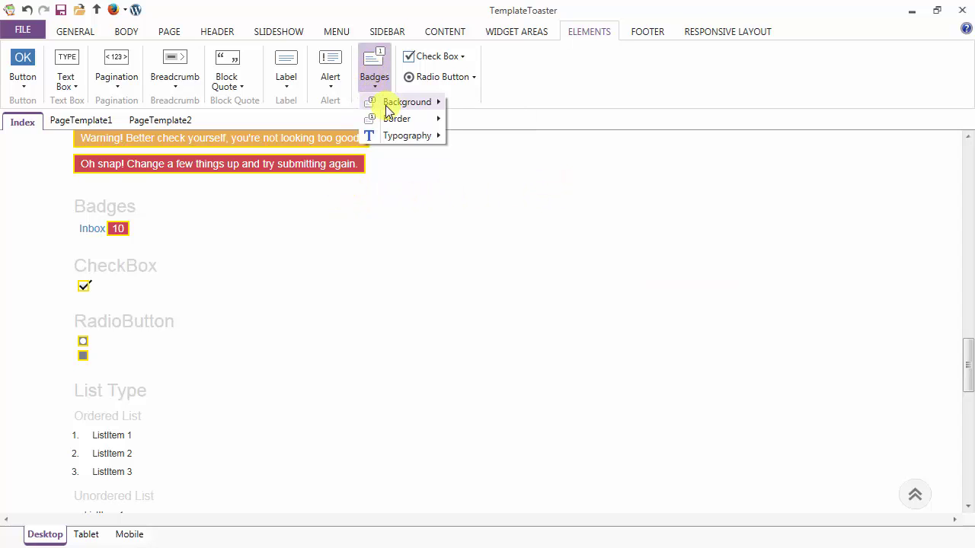
mouse_move(401, 141)
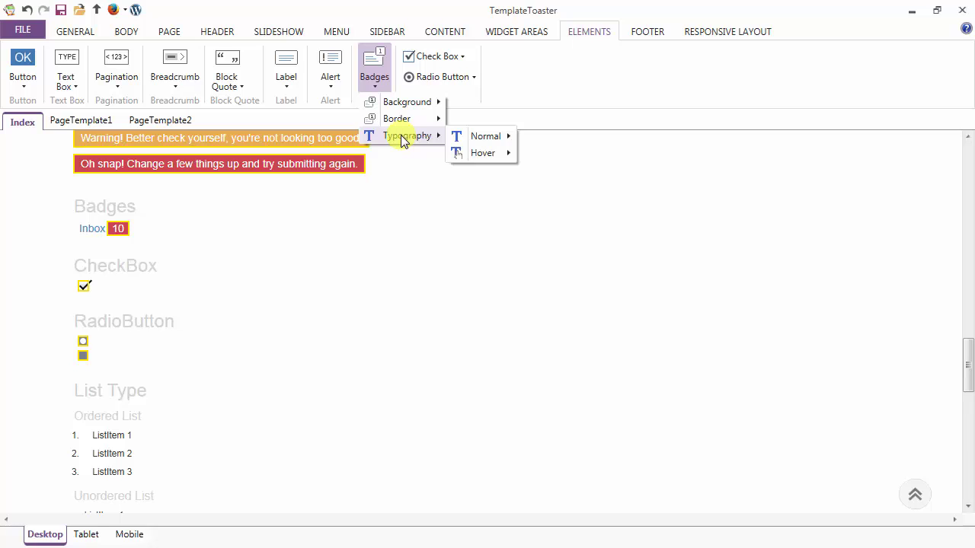
mouse_move(488, 140)
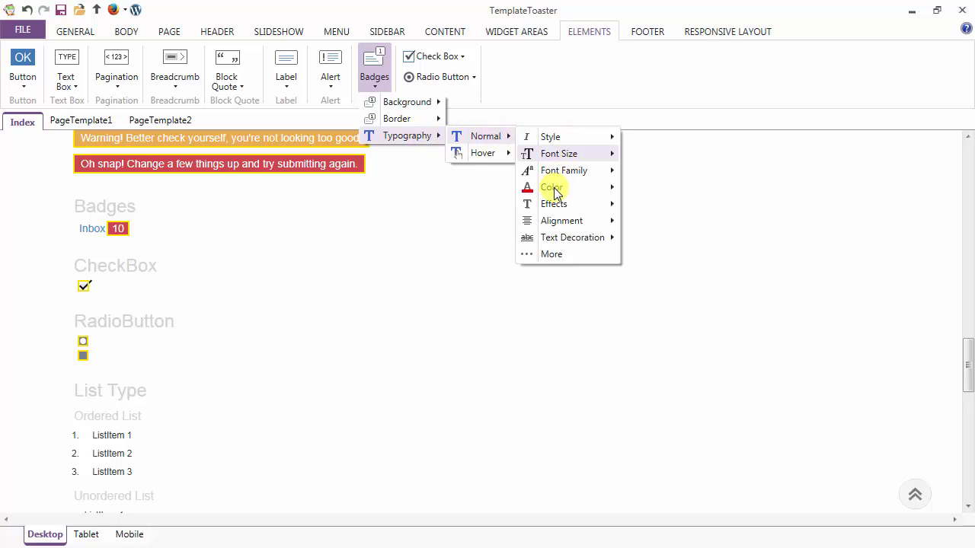
mouse_move(554, 191)
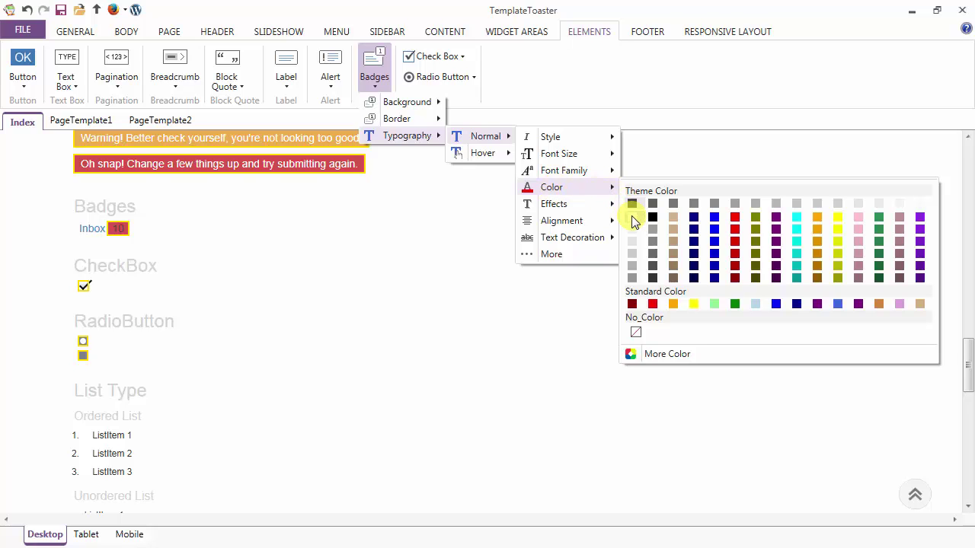
click(633, 218)
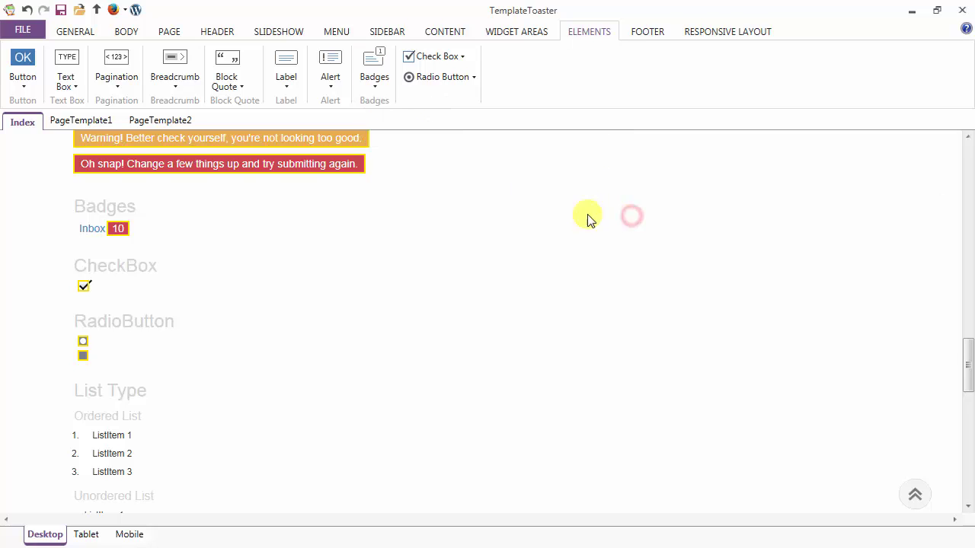
Step: Review the badge's remaining typography options for the Normal and Hover states
click(373, 65)
mouse_move(371, 136)
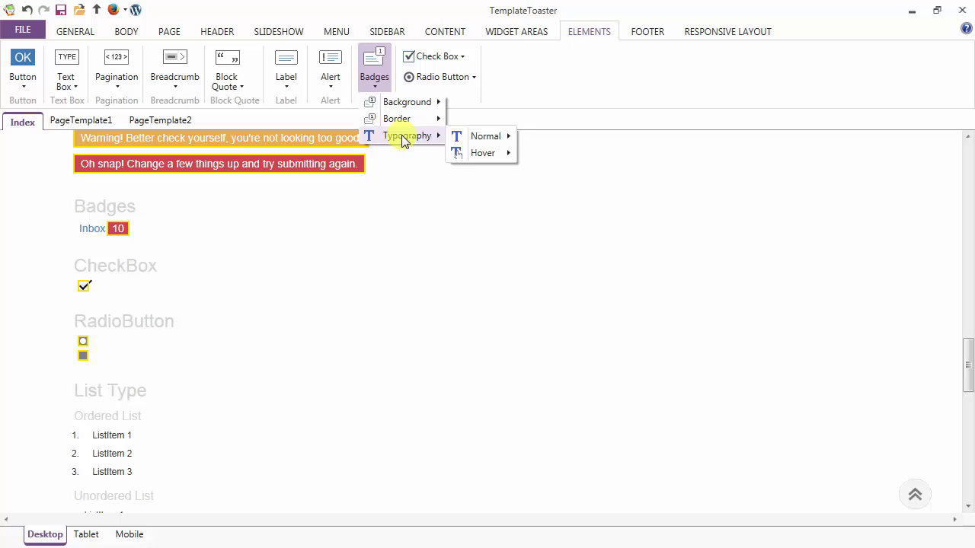
mouse_move(501, 140)
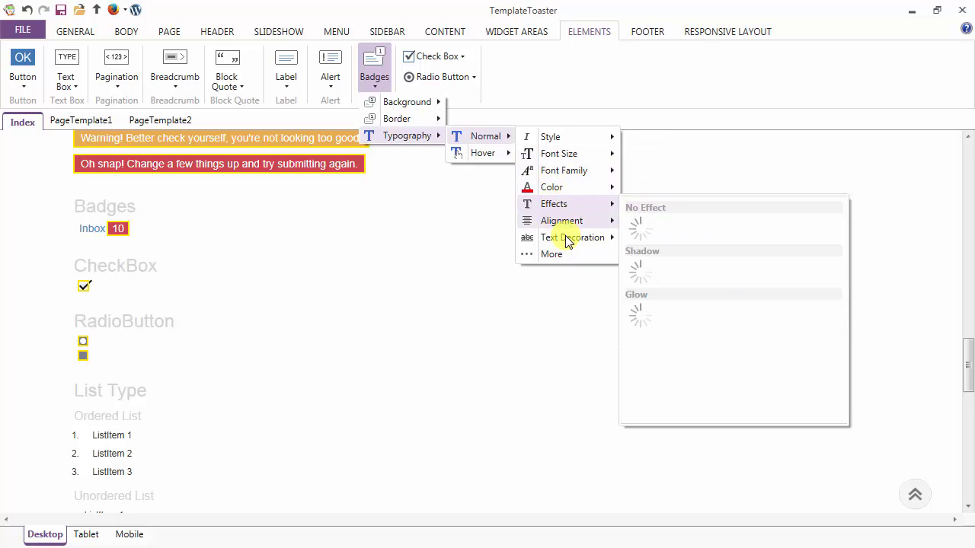
click(493, 154)
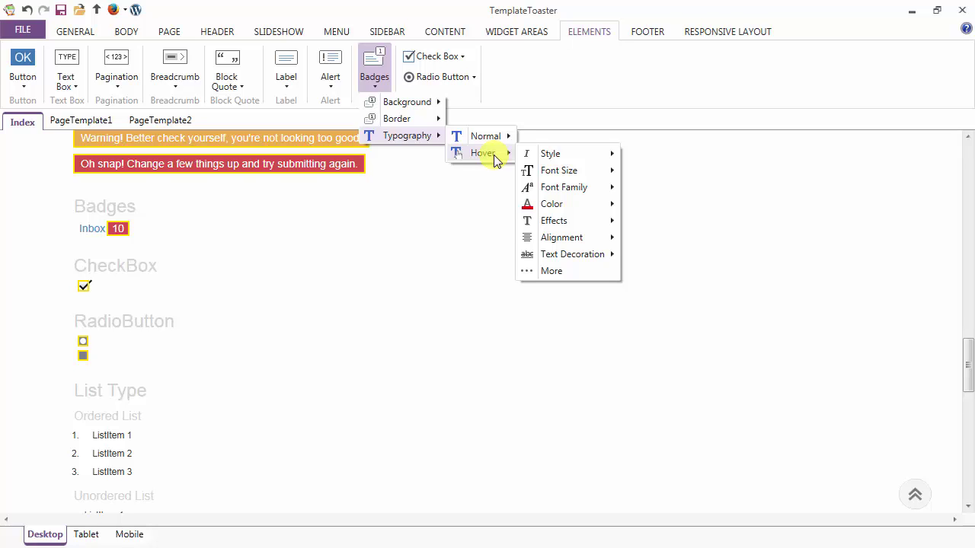
mouse_move(557, 173)
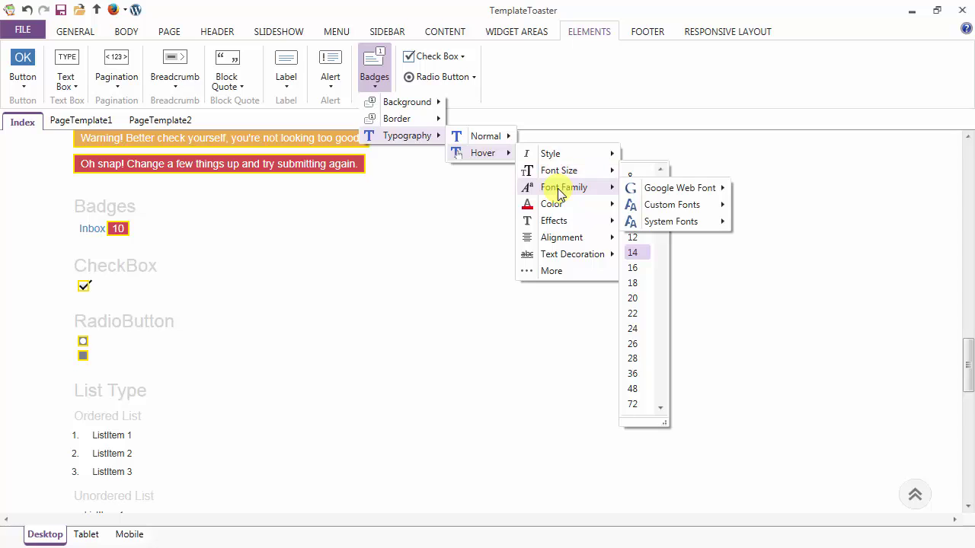
mouse_move(560, 210)
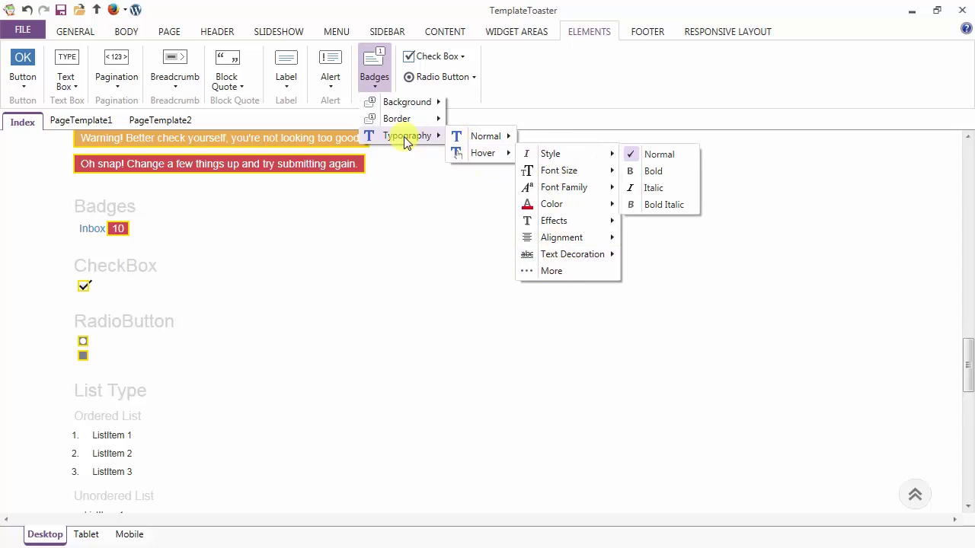
click(375, 74)
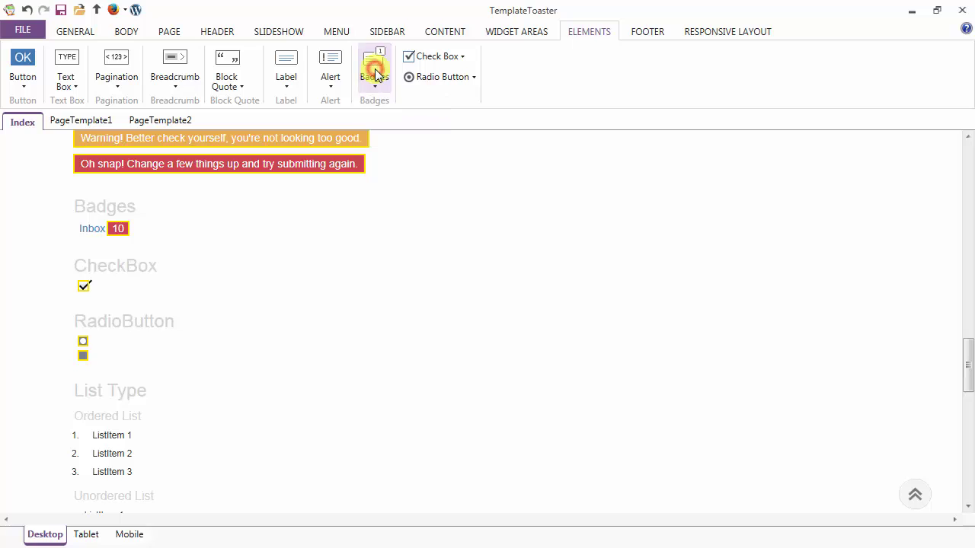
Step: Reset the check box's custom styling by turning its Is Default option on and off again
click(445, 61)
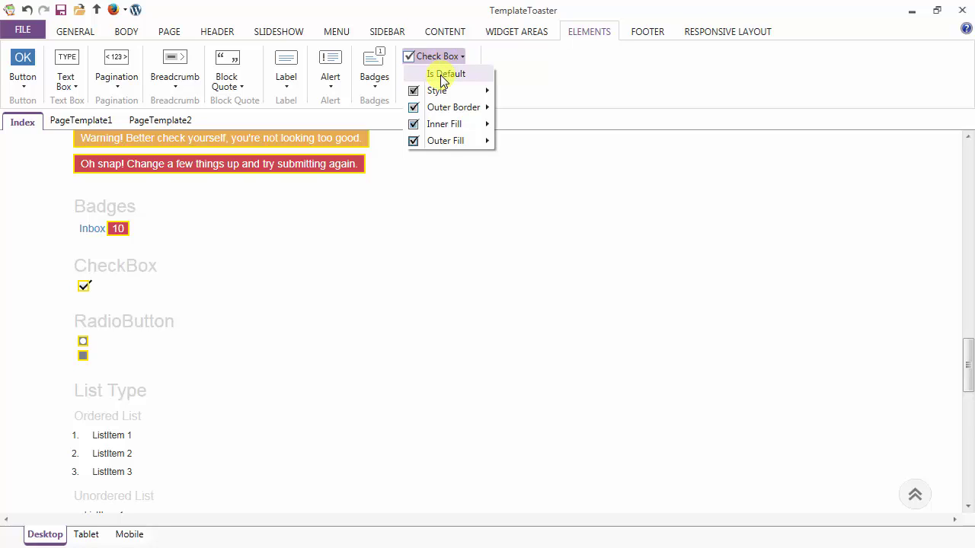
click(443, 75)
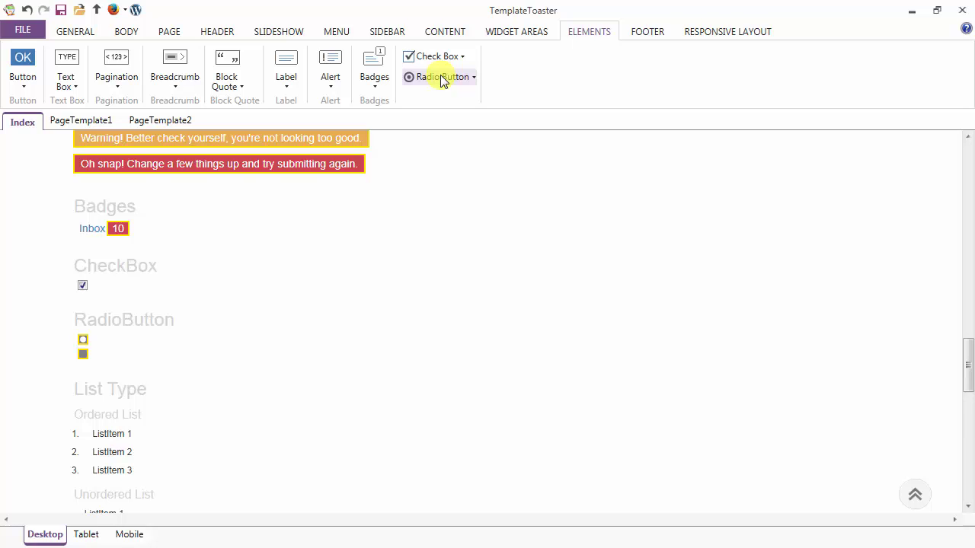
click(443, 56)
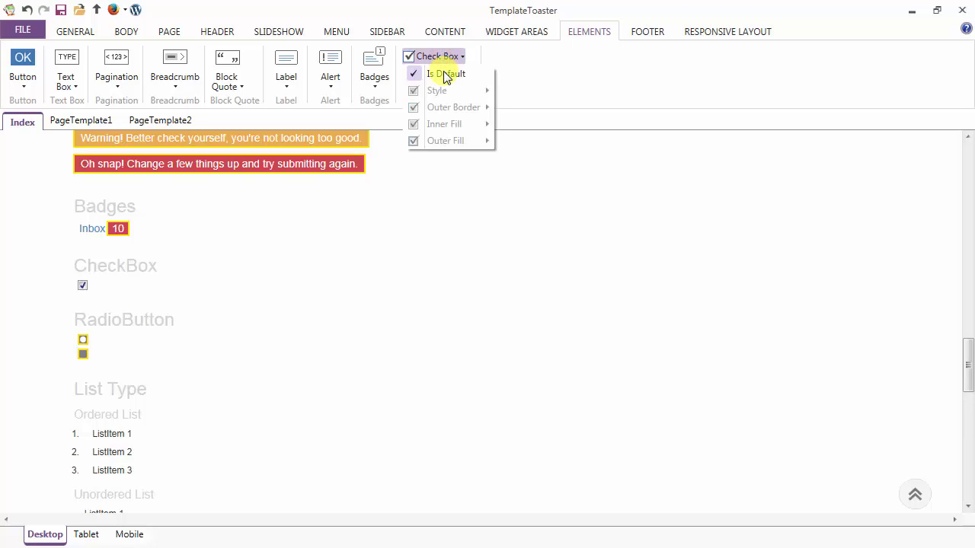
click(446, 73)
Step: Set the check box's outer border color to the black theme swatch
click(444, 56)
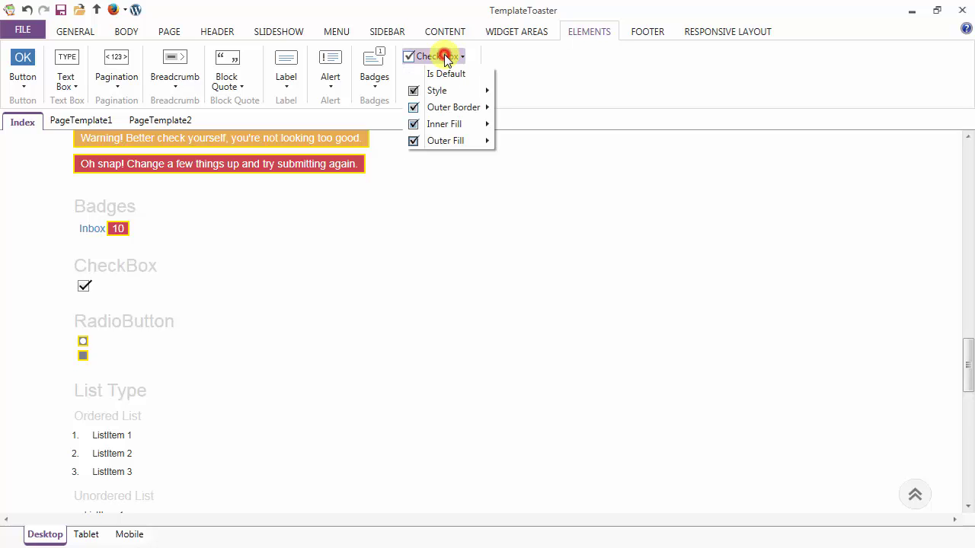
mouse_move(445, 92)
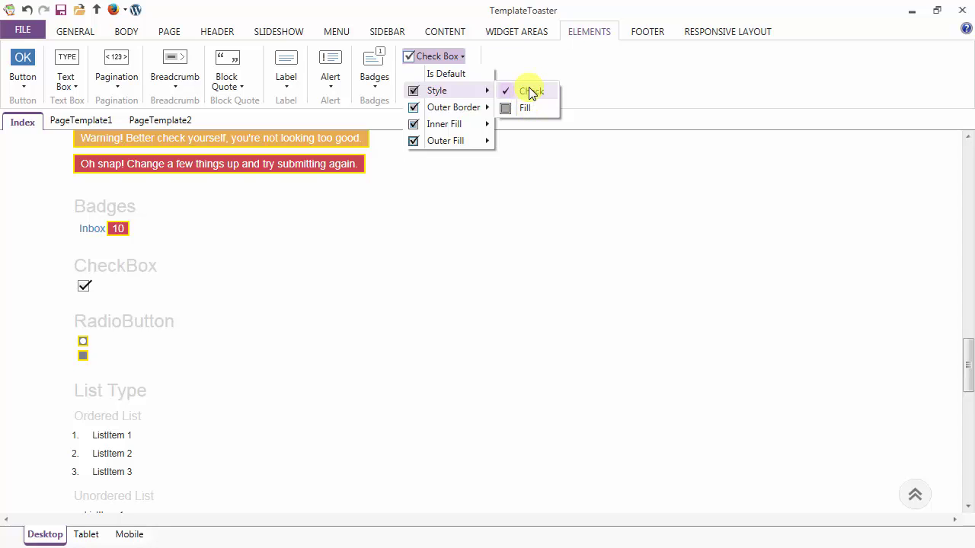
click(446, 109)
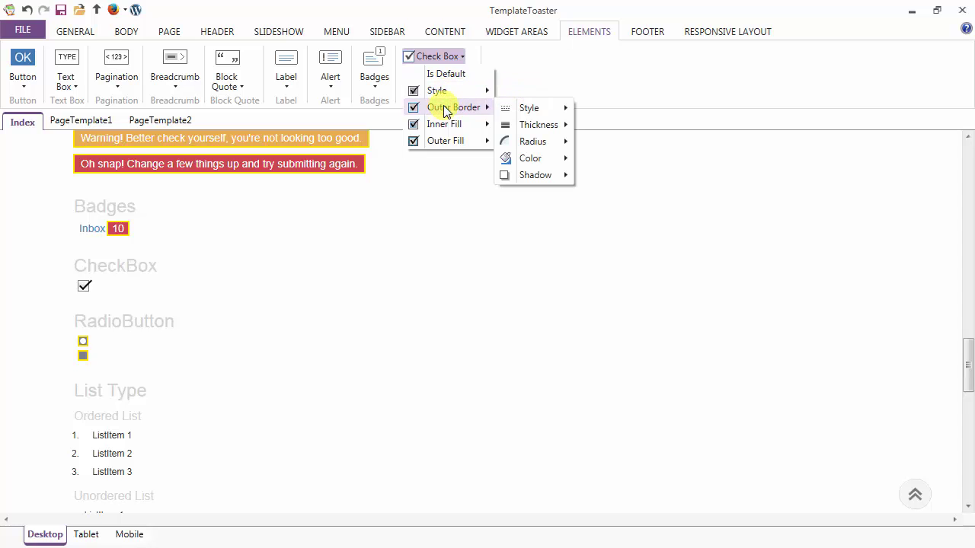
mouse_move(546, 111)
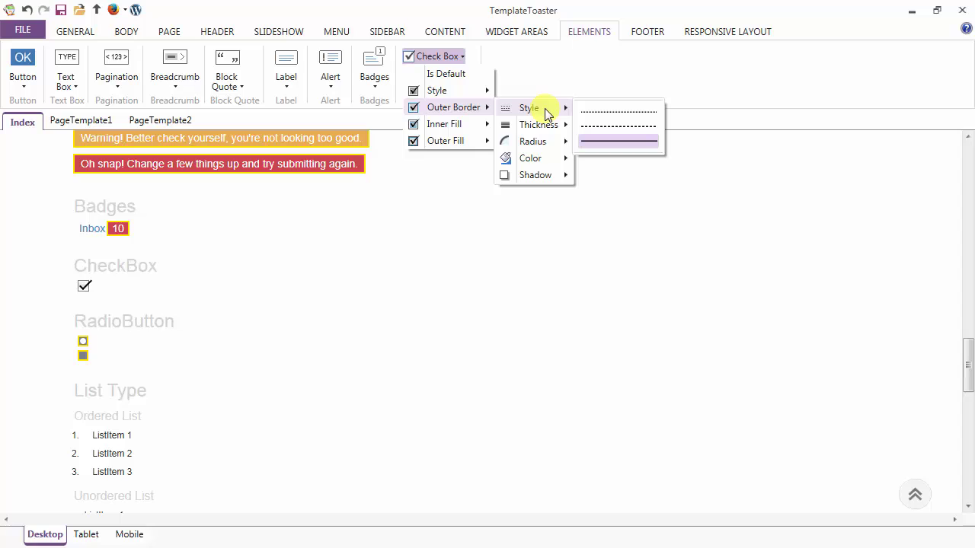
mouse_move(546, 128)
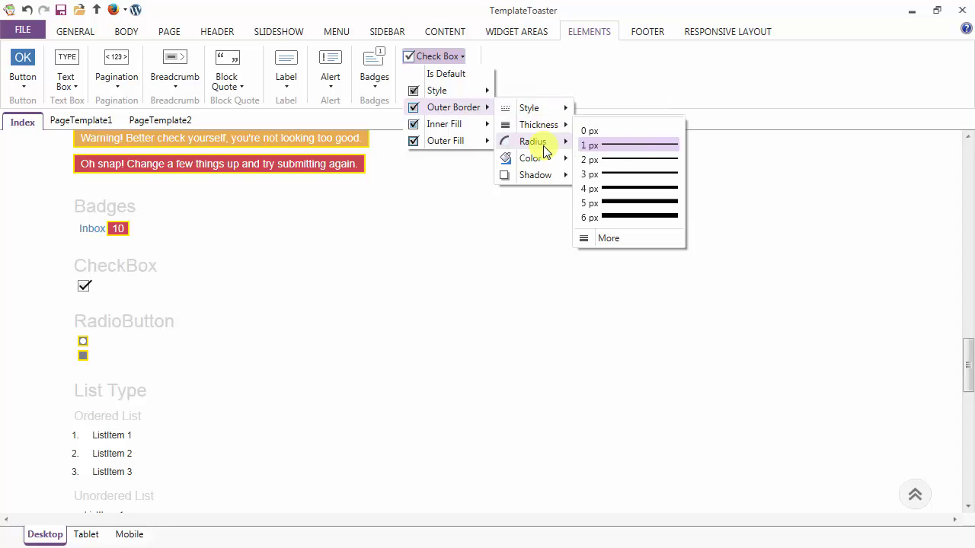
mouse_move(544, 160)
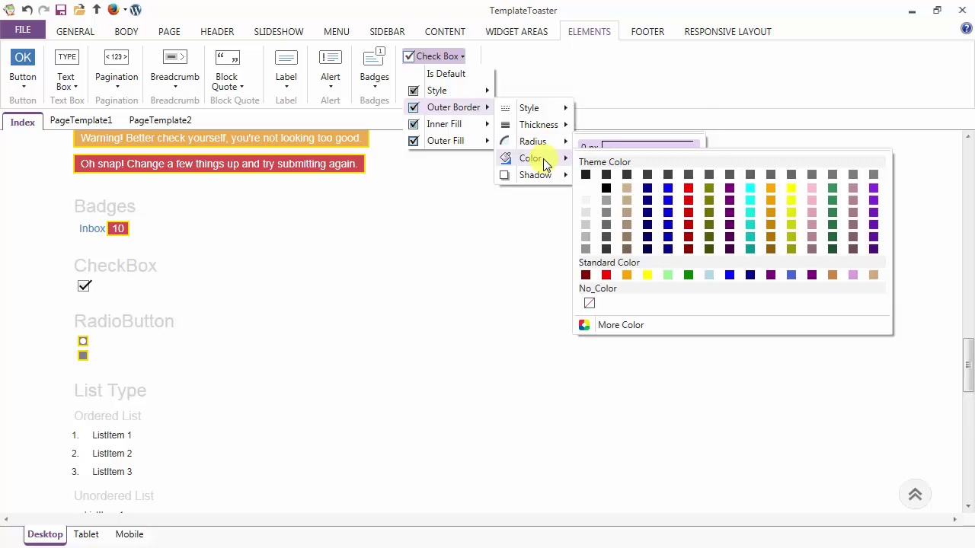
click(607, 188)
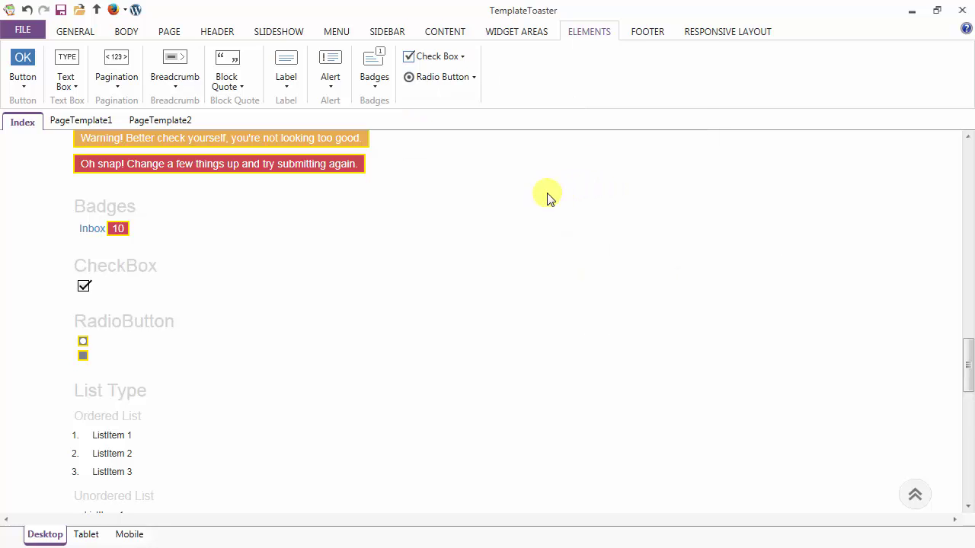
Step: Set the check box's inner fill to the royal blue standard color, the eleventh swatch
click(444, 58)
mouse_move(449, 126)
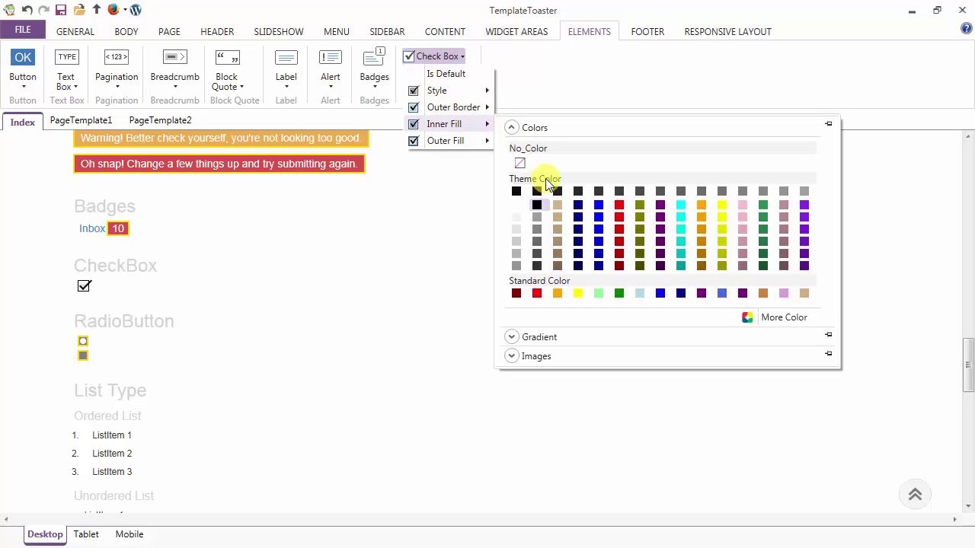
click(620, 265)
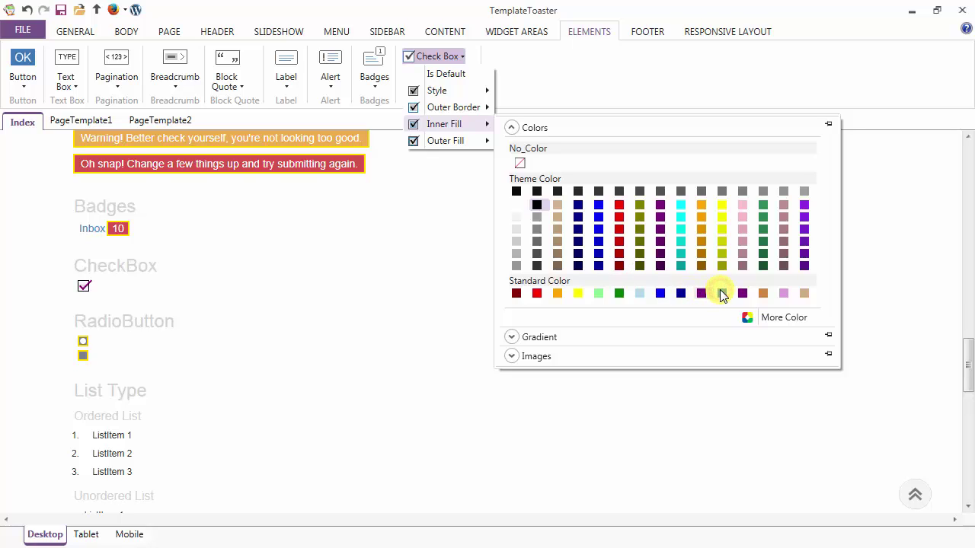
click(721, 293)
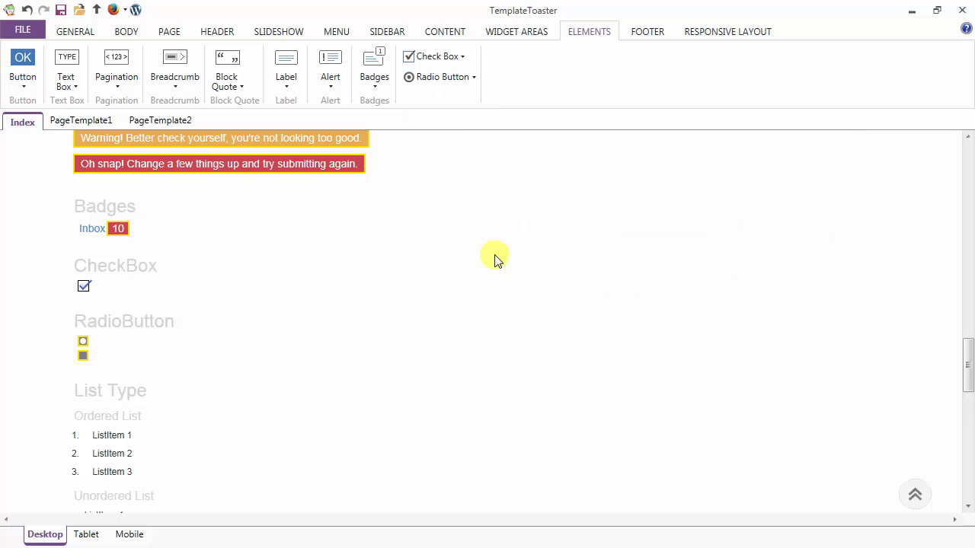
Step: Set the check box's outer fill to a light gray from the first column of theme colors
click(446, 59)
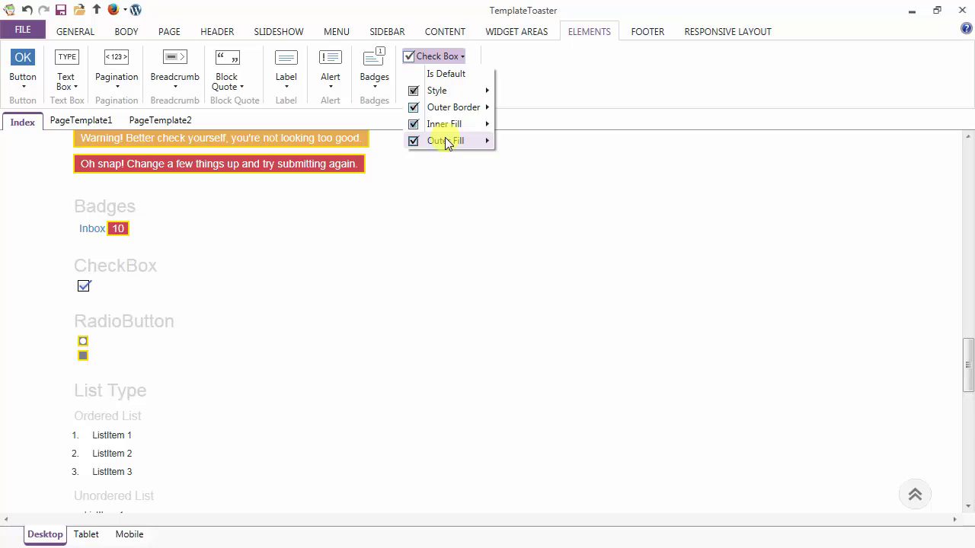
mouse_move(447, 144)
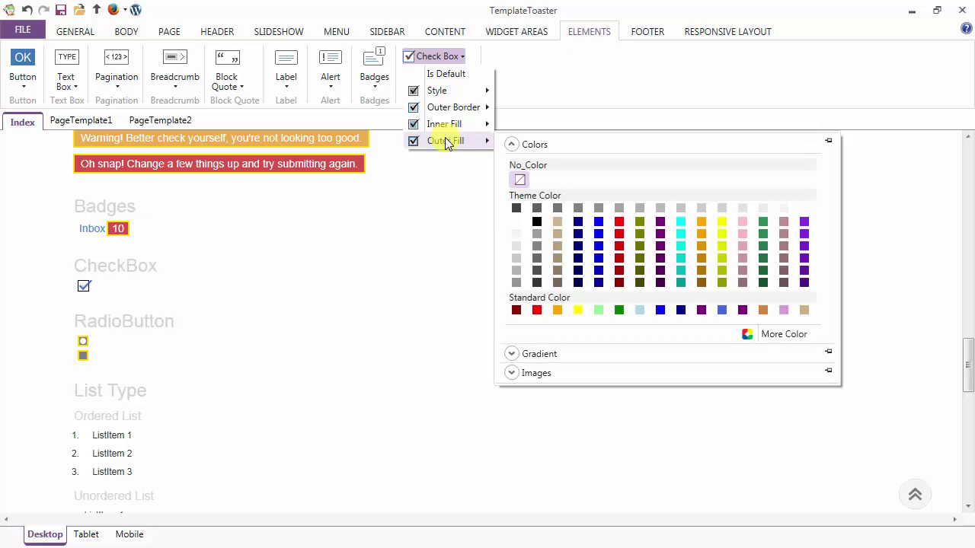
click(518, 249)
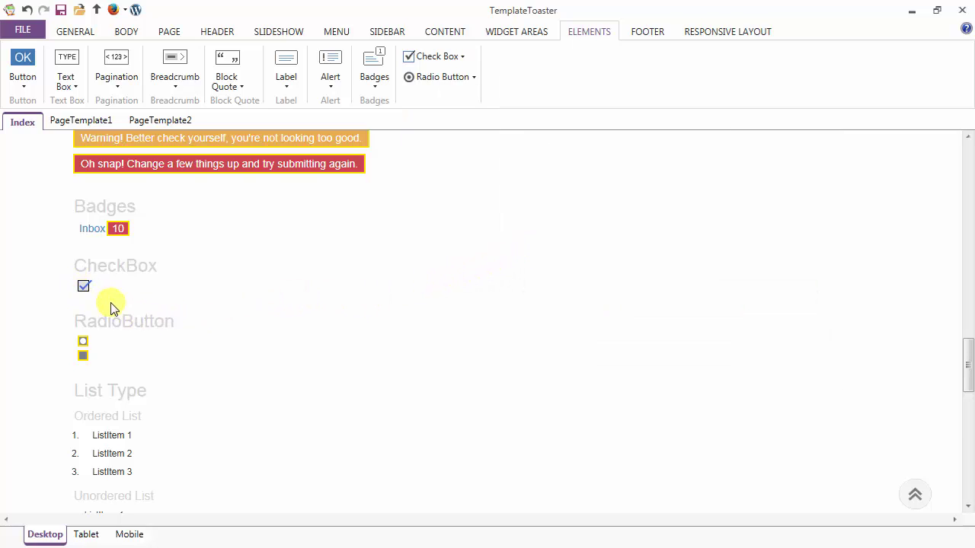
Step: Reset the radio button's custom styling by turning its Is Default option on and off again
click(461, 82)
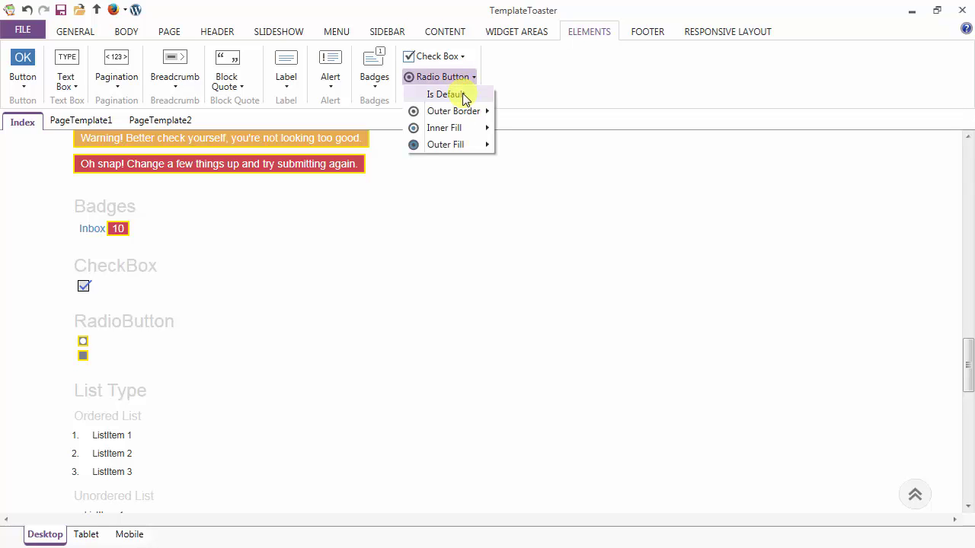
click(464, 96)
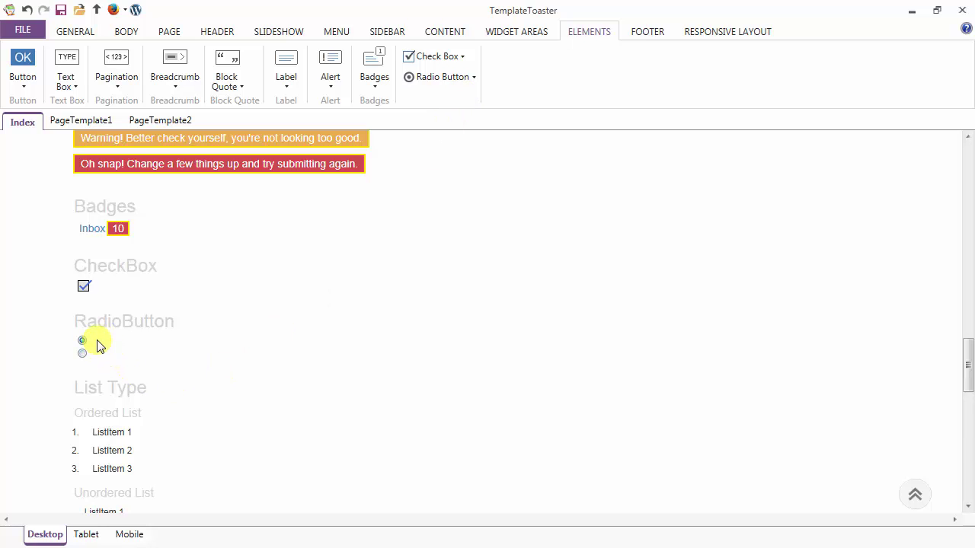
click(451, 79)
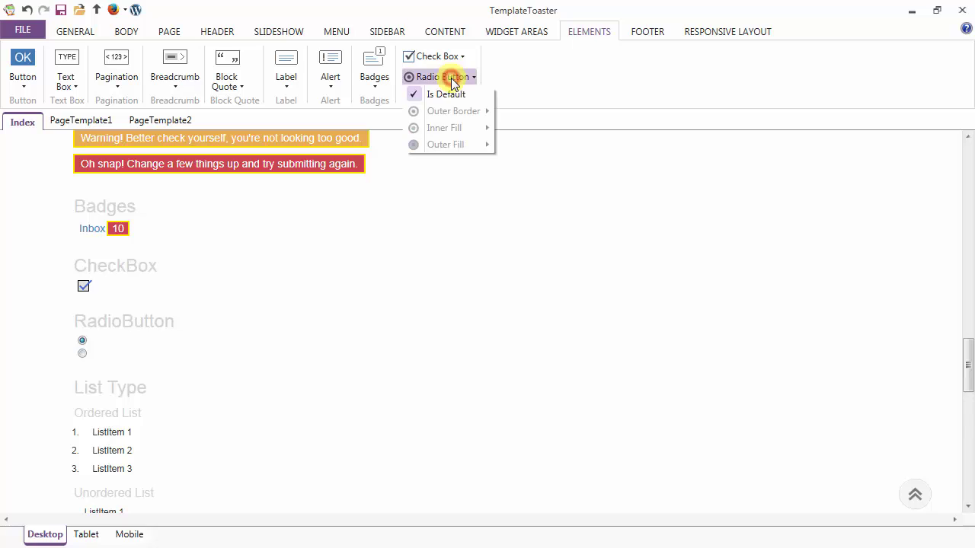
click(449, 95)
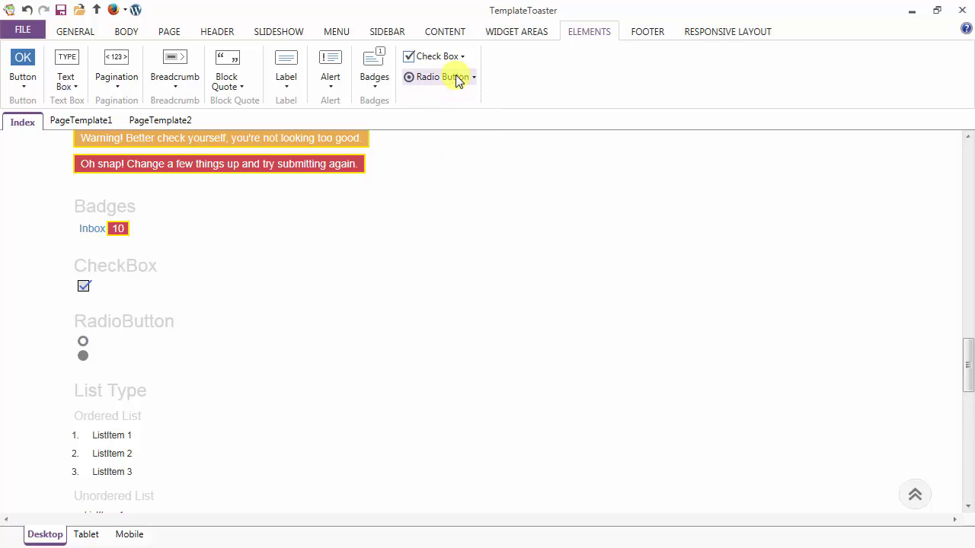
Step: Set the radio button's outer border color to the black theme swatch
click(457, 77)
mouse_move(459, 111)
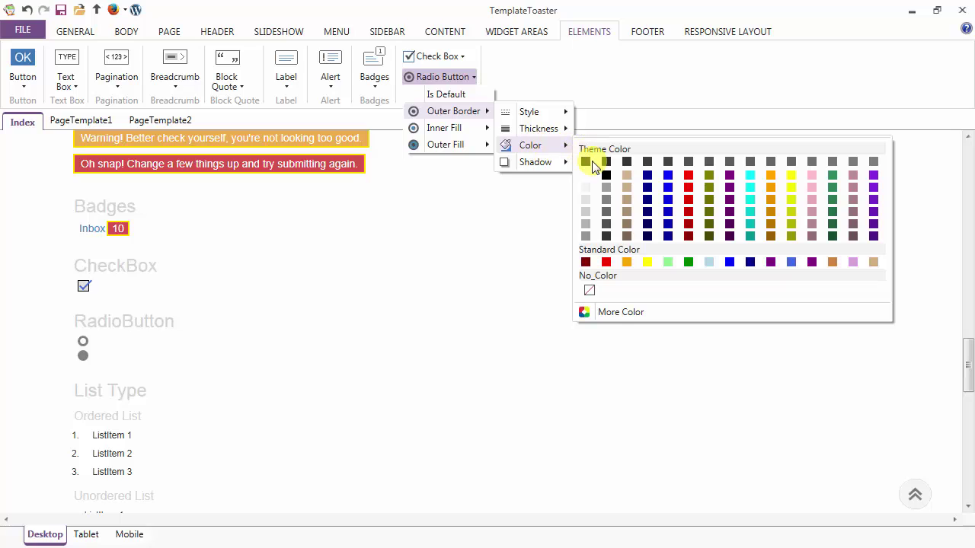
click(607, 173)
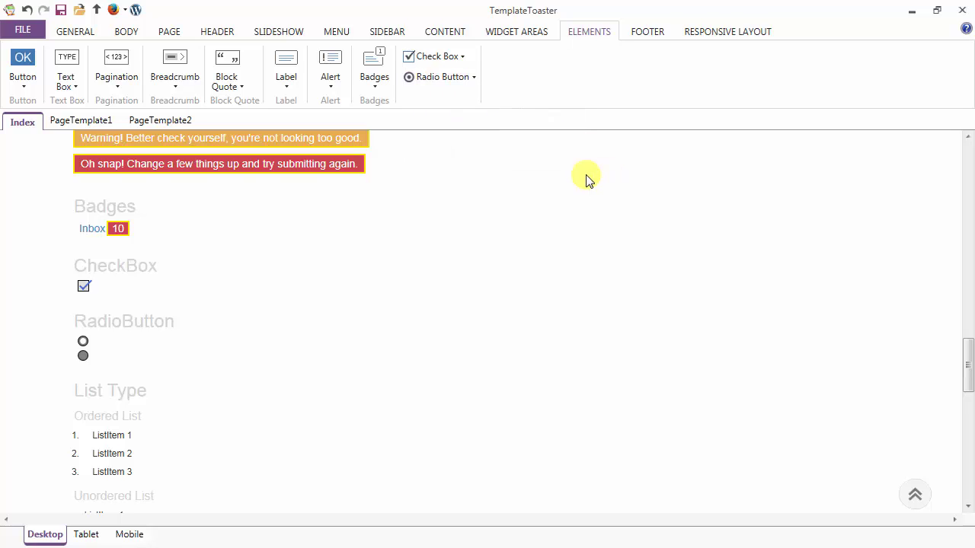
Step: Set the radio button's inner fill to the lightest gray in the first column of theme colors, just below white
click(443, 78)
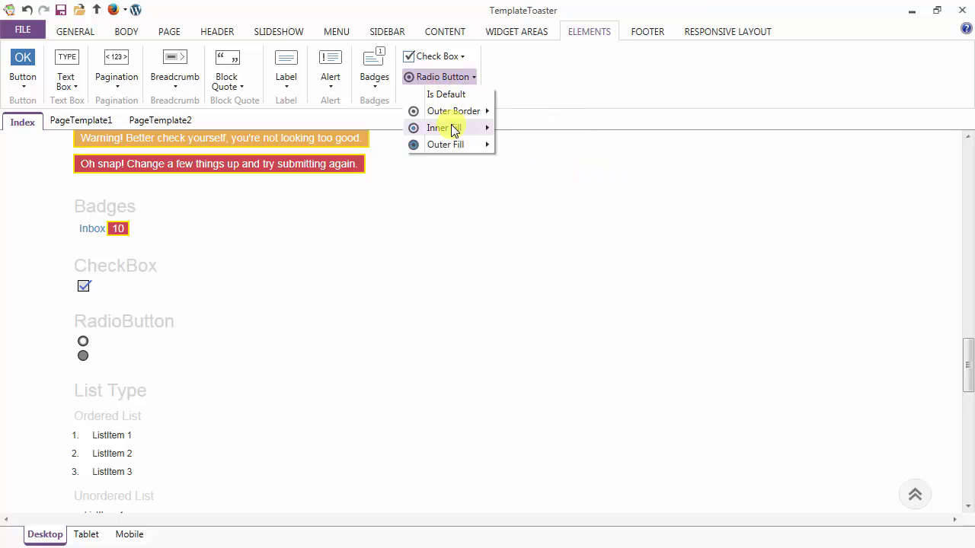
mouse_move(454, 131)
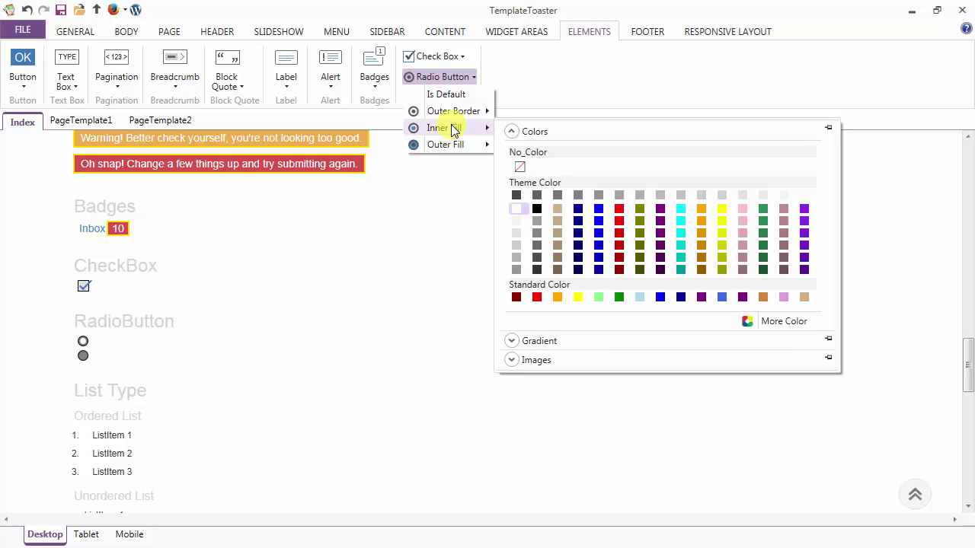
click(517, 221)
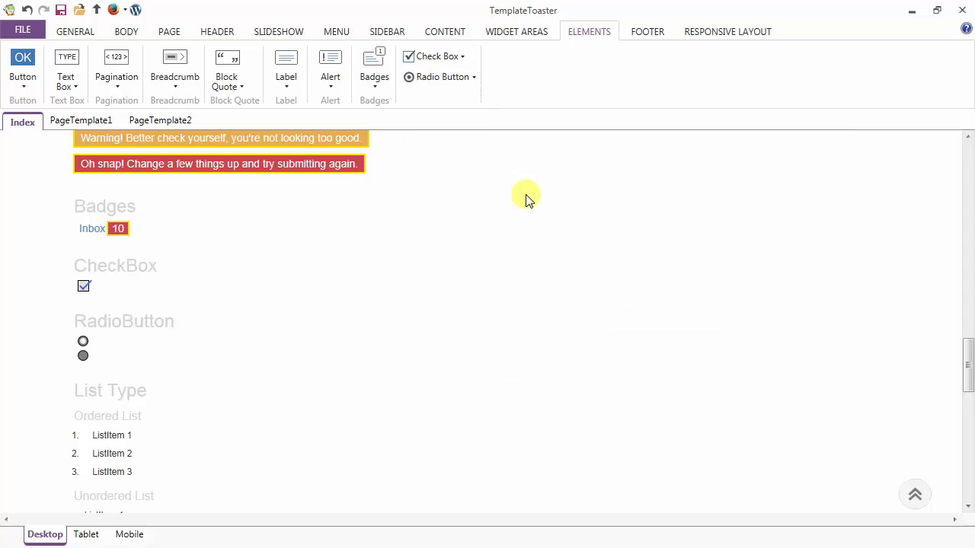
Step: Set the radio button's outer fill to the royal blue standard color, the eleventh swatch
click(446, 77)
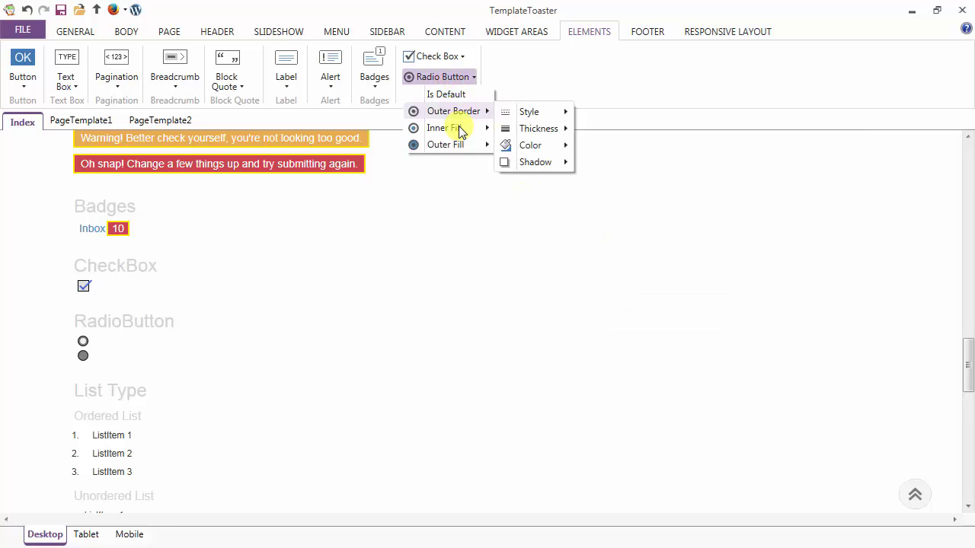
mouse_move(460, 131)
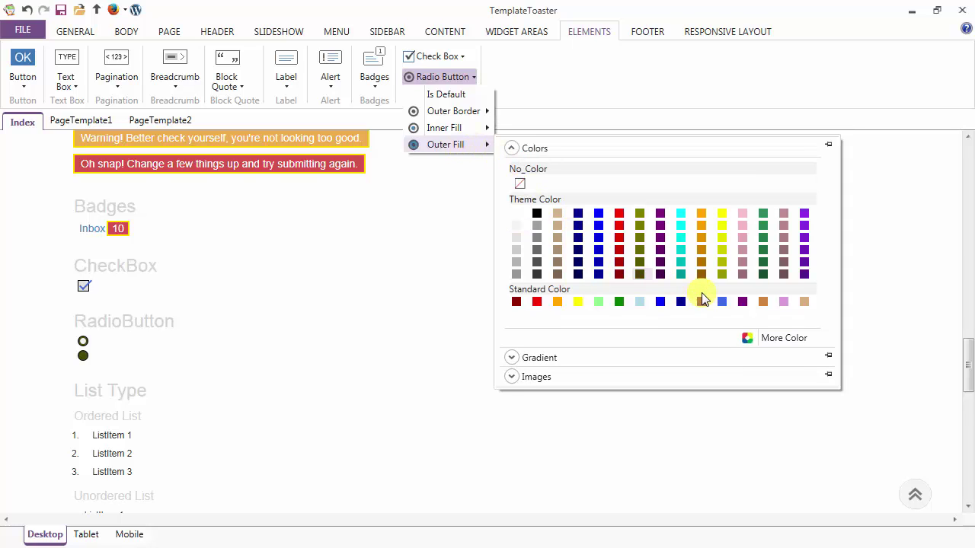
click(725, 301)
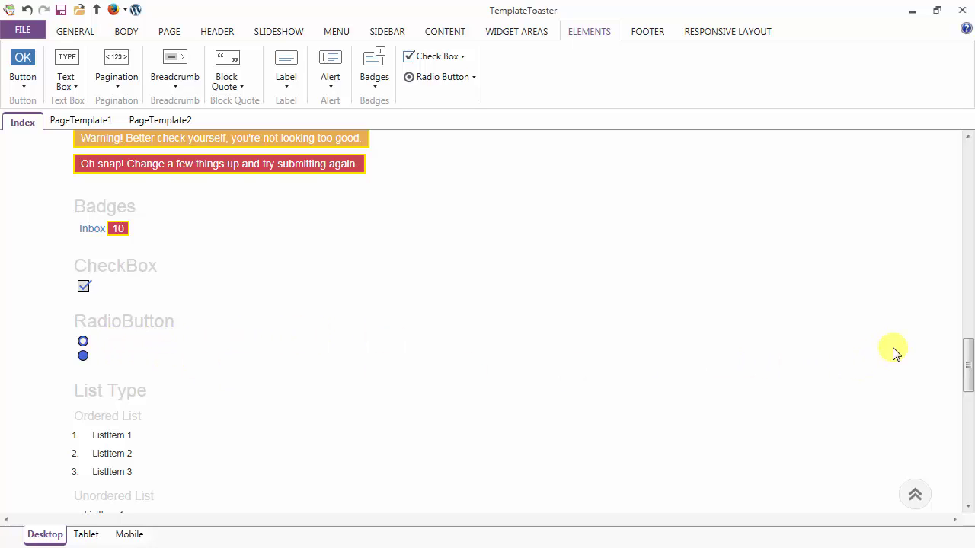
Step: In the Tablet view, set the breadcrumb background to the light pink theme color at the head of the pink column
drag(969, 380, 969, 303)
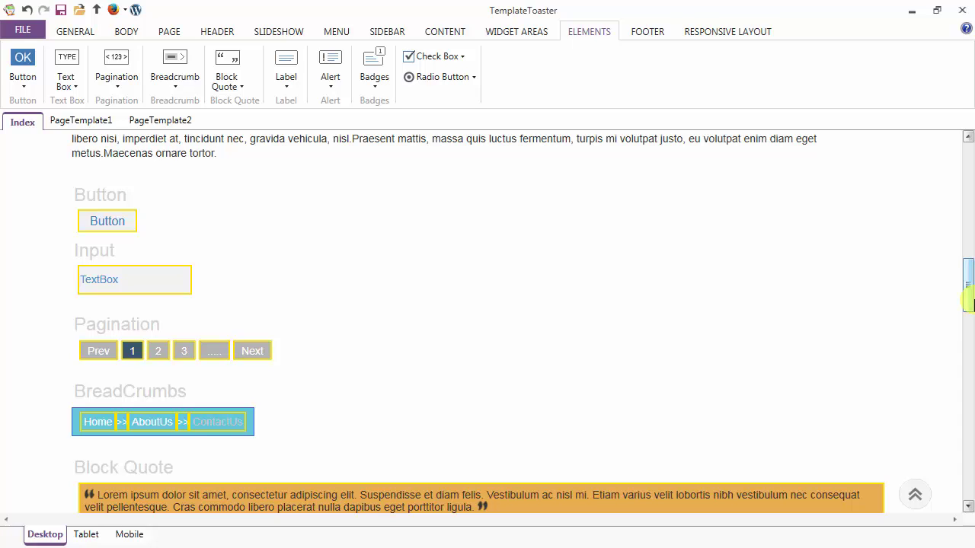
click(93, 539)
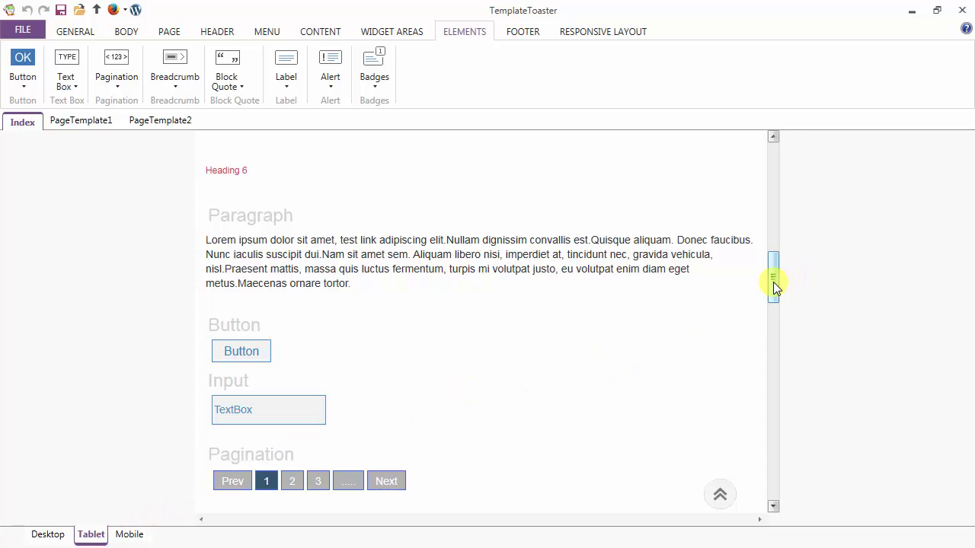
drag(776, 286, 793, 314)
click(366, 407)
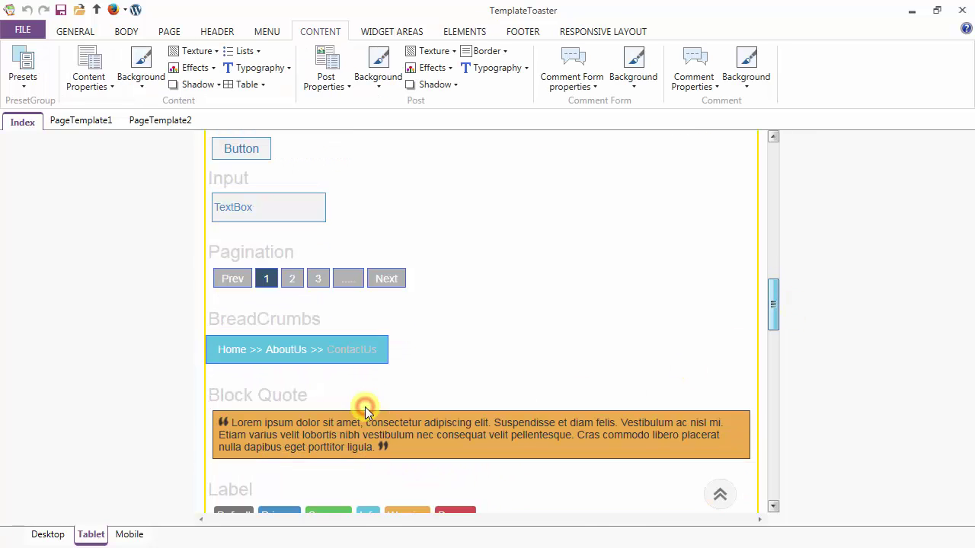
click(465, 32)
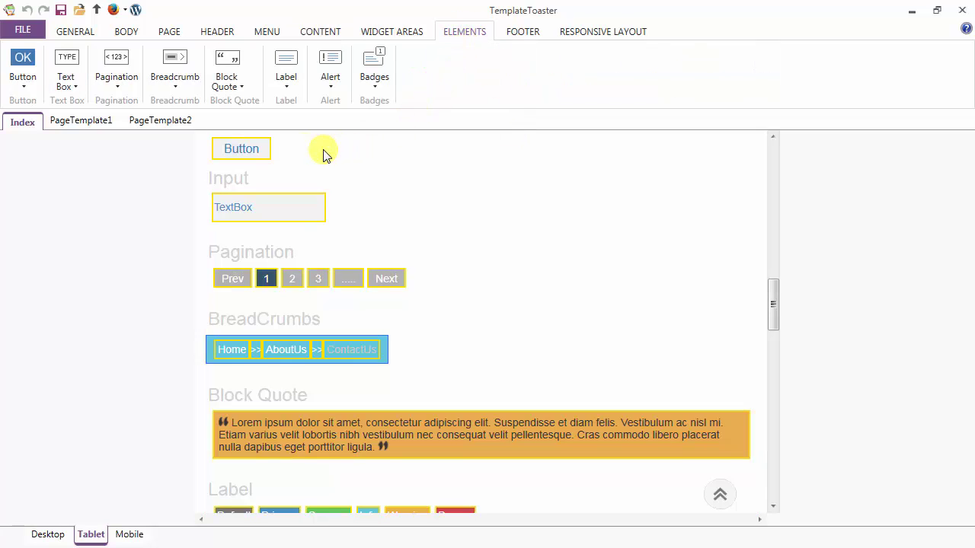
click(183, 83)
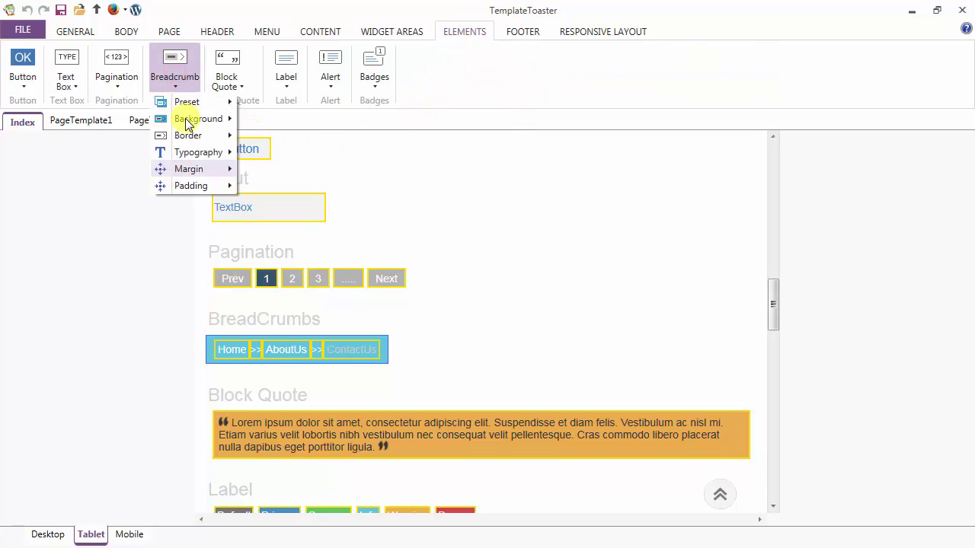
mouse_move(186, 122)
click(320, 217)
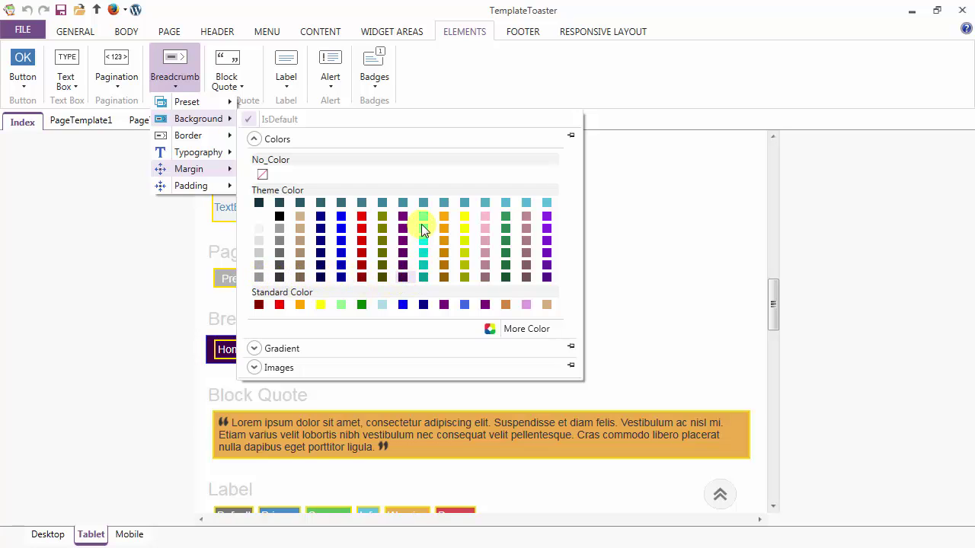
click(488, 216)
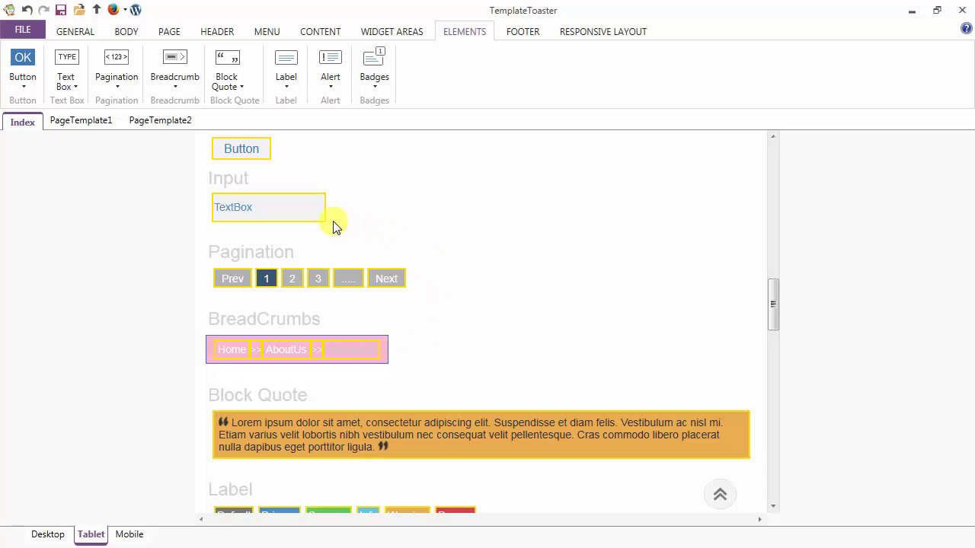
Step: Set the breadcrumb's active typography color to the darkest red theme color in the Tablet view
click(175, 70)
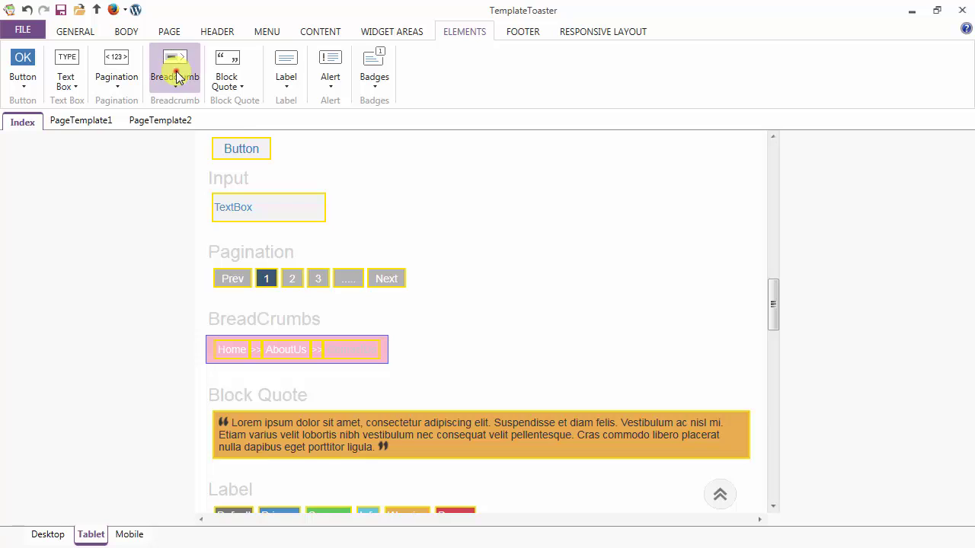
click(182, 122)
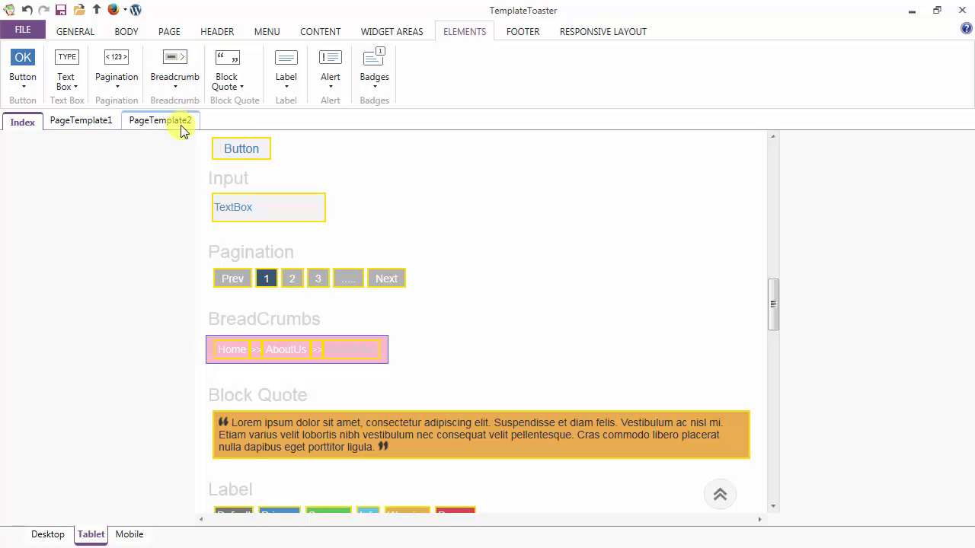
click(180, 72)
mouse_move(178, 152)
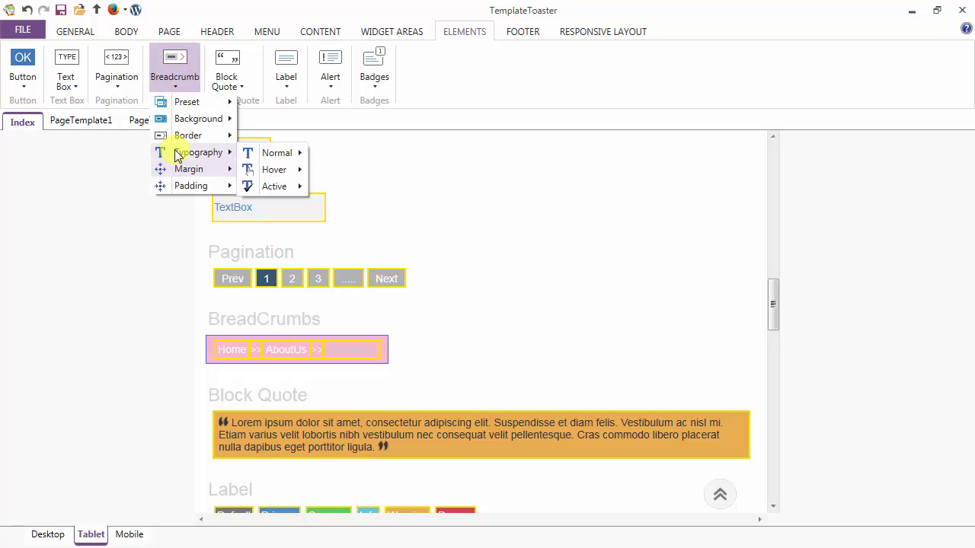
mouse_move(263, 186)
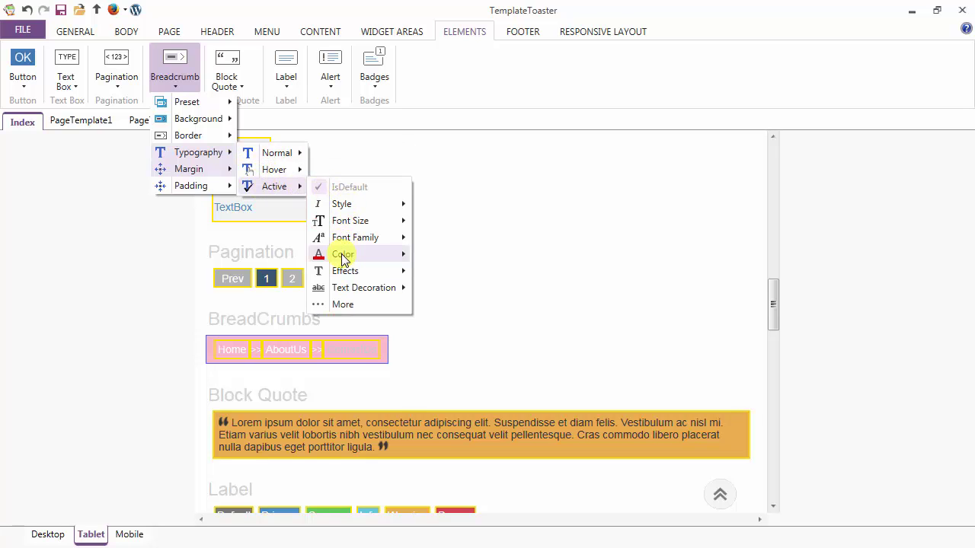
mouse_move(343, 259)
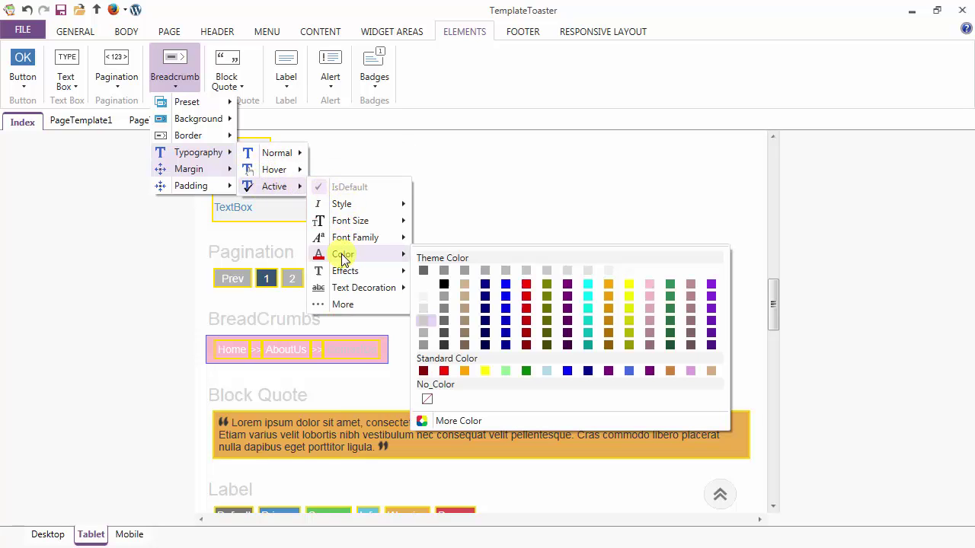
click(526, 344)
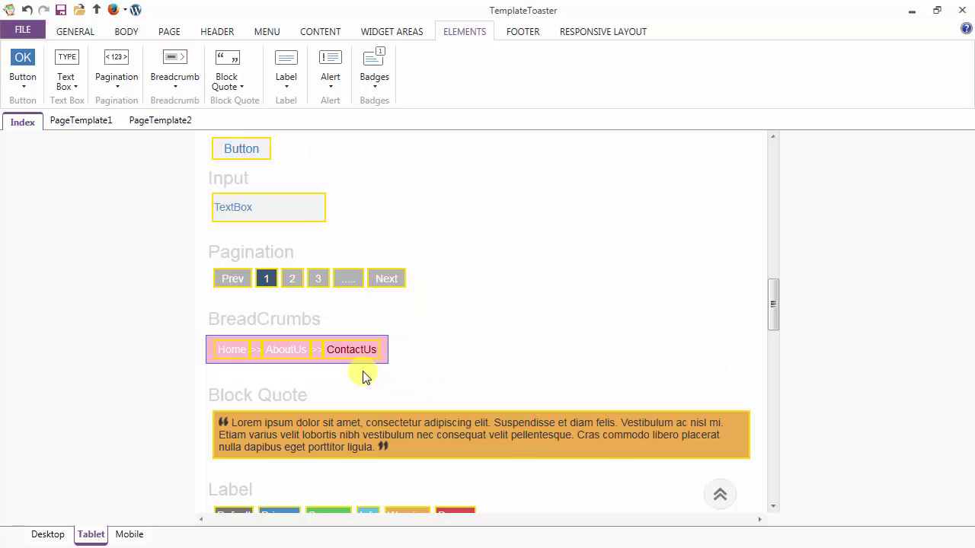
Step: In the Mobile view, set the breadcrumb background to dark teal, the third swatch in the first row of theme colors
click(57, 533)
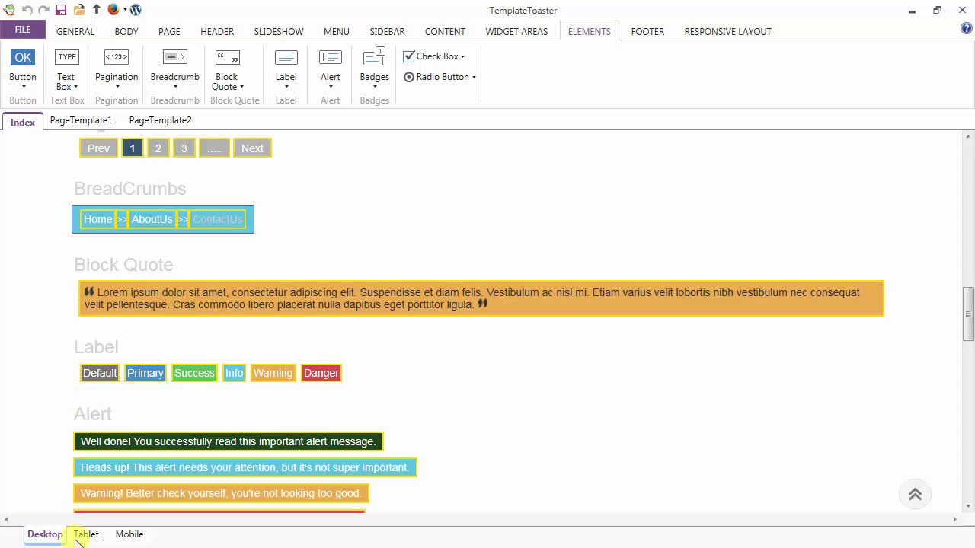
click(131, 538)
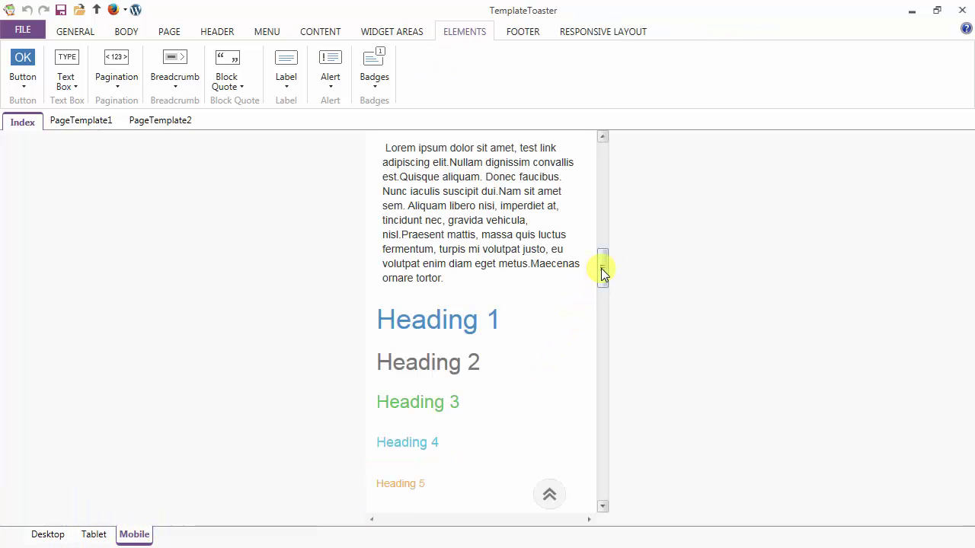
drag(601, 268, 629, 383)
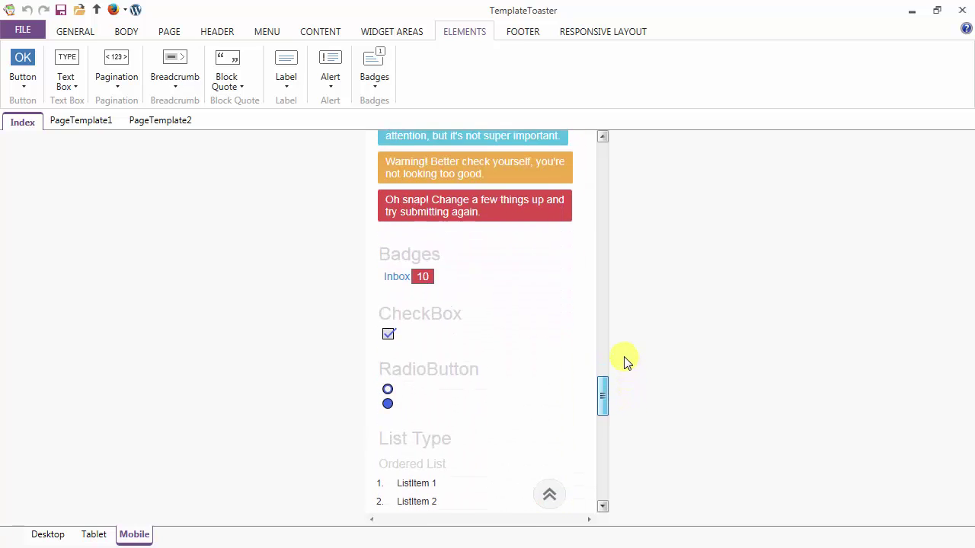
drag(616, 330, 614, 328)
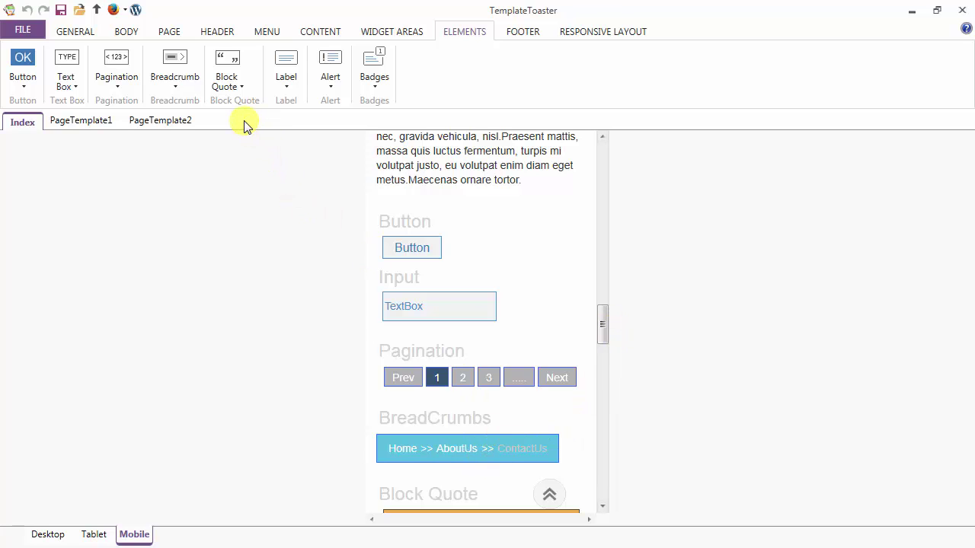
click(178, 83)
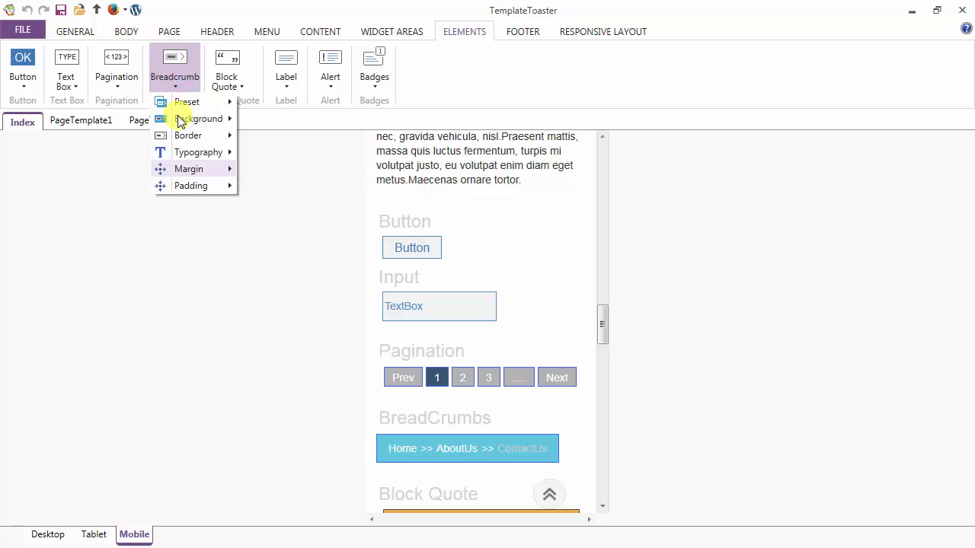
mouse_move(187, 124)
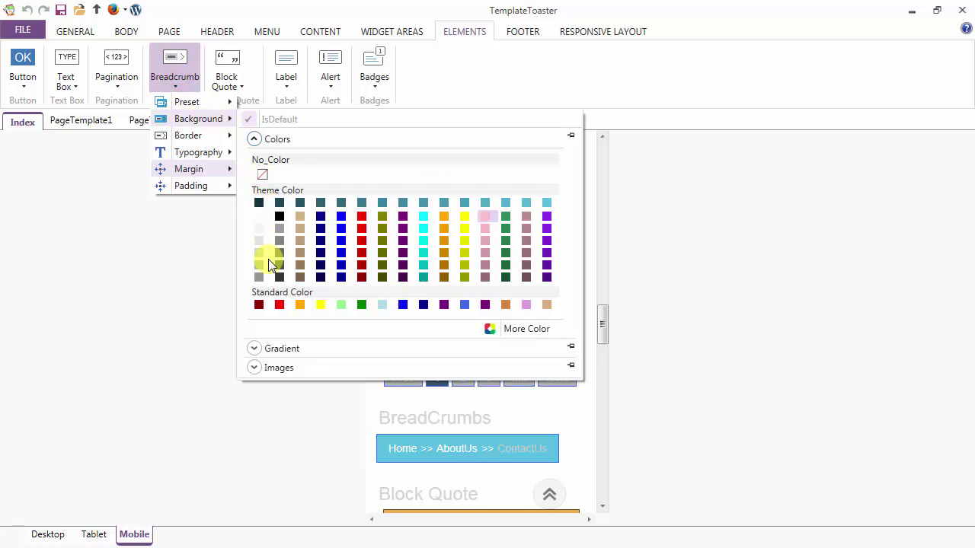
click(280, 276)
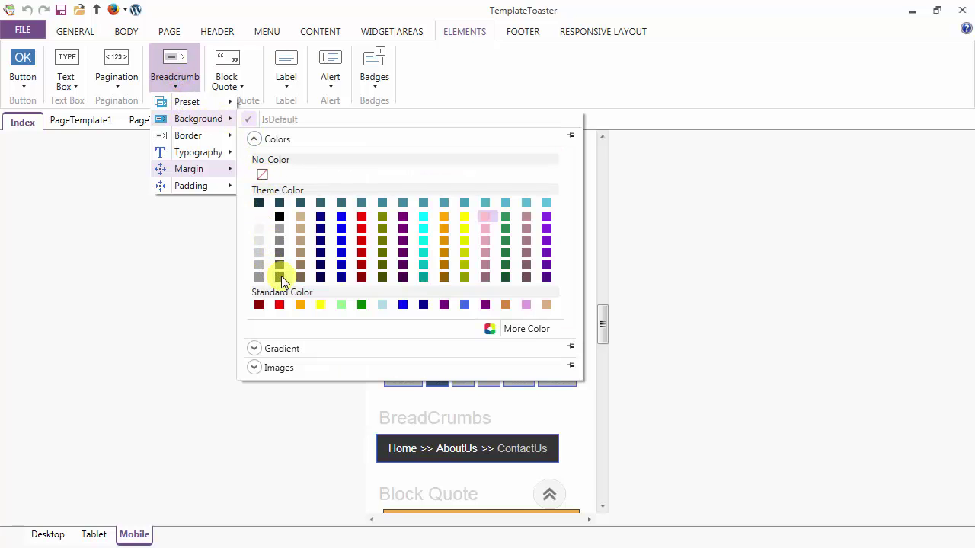
click(320, 204)
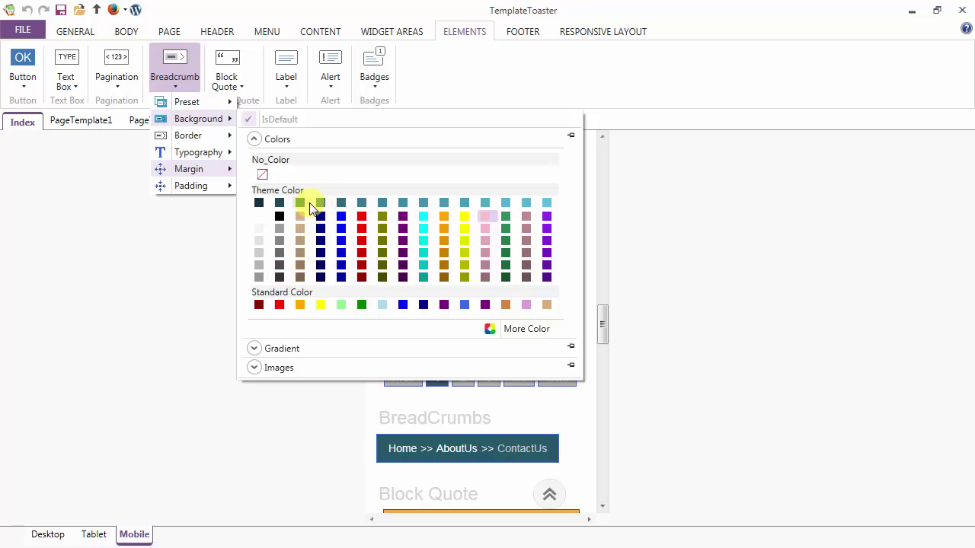
click(300, 203)
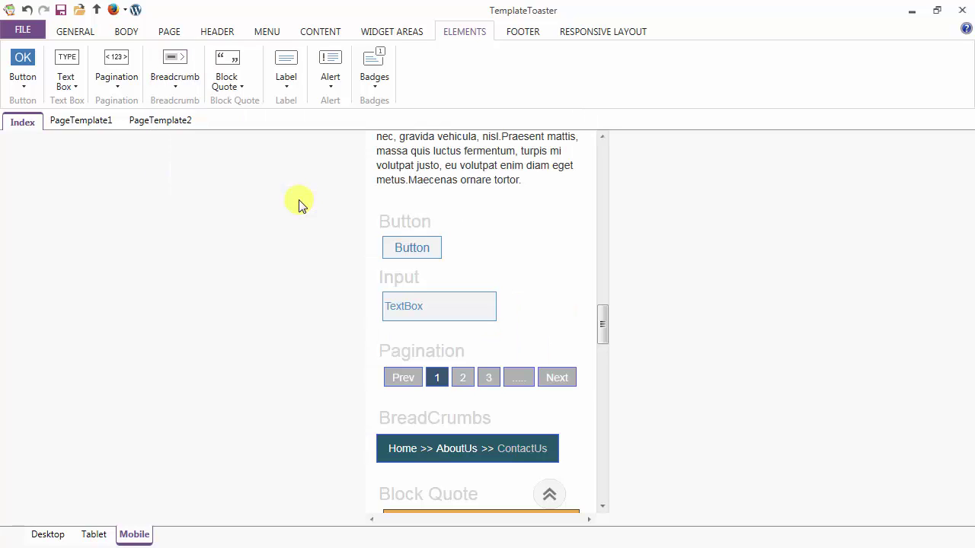
Step: Return to the Desktop view and check the breadcrumb's appearance there
click(44, 535)
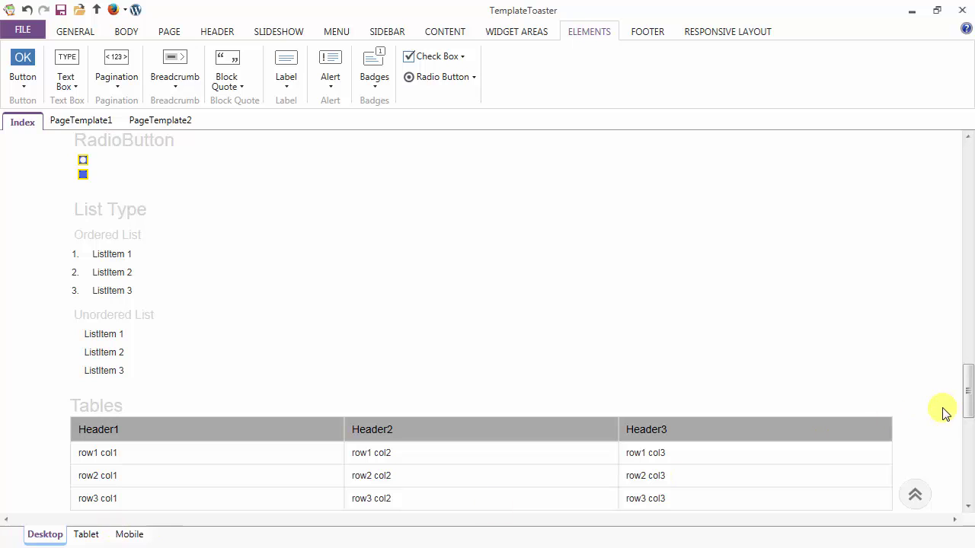
drag(969, 409, 969, 330)
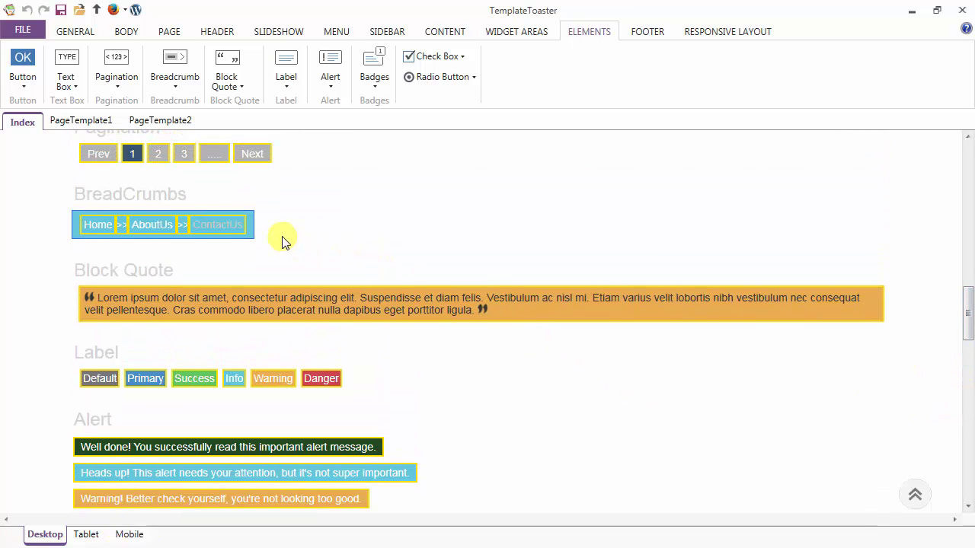
drag(968, 330, 969, 309)
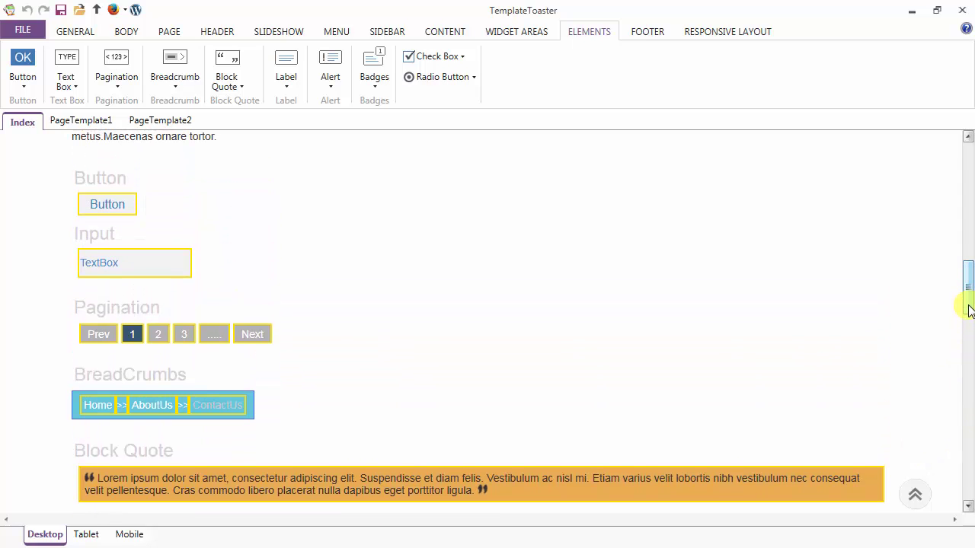